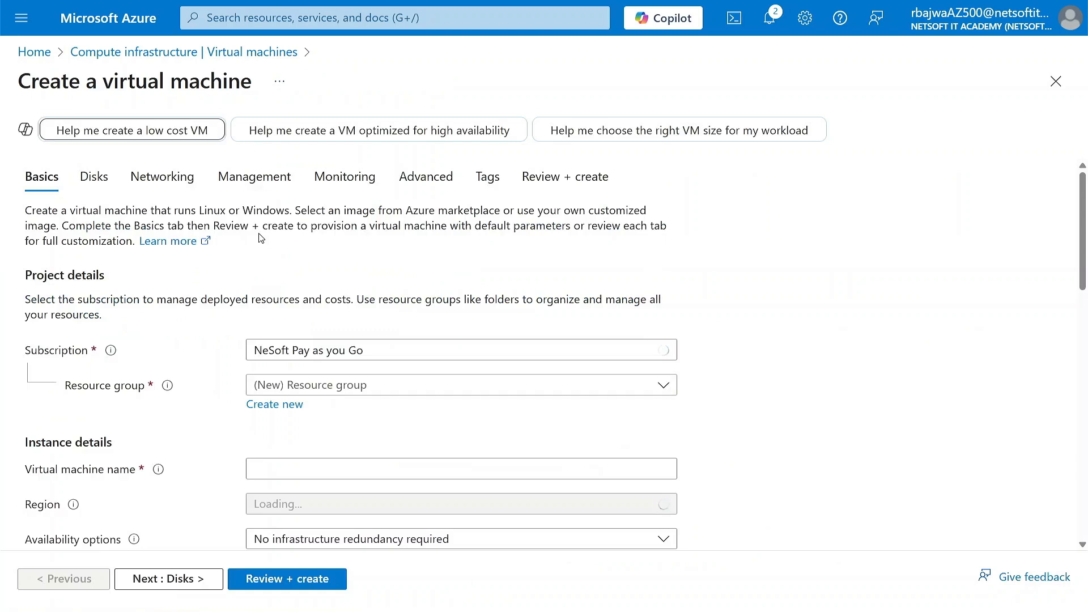
Create a new resource group named NITARG for the virtual machine.
scroll(227, 354, "down", 2)
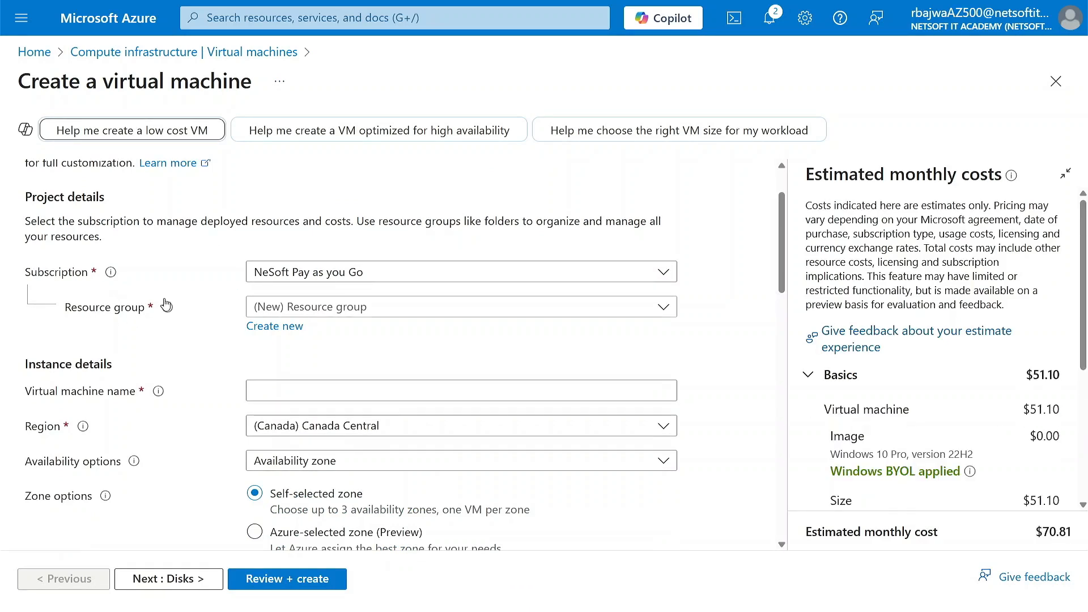
left_click(324, 310)
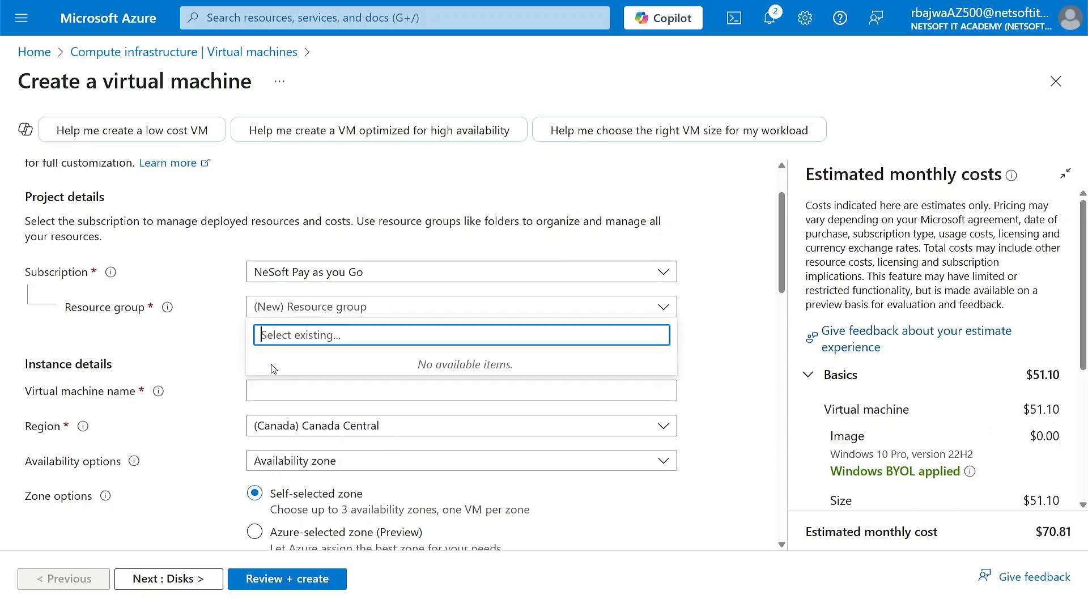
left_click(194, 334)
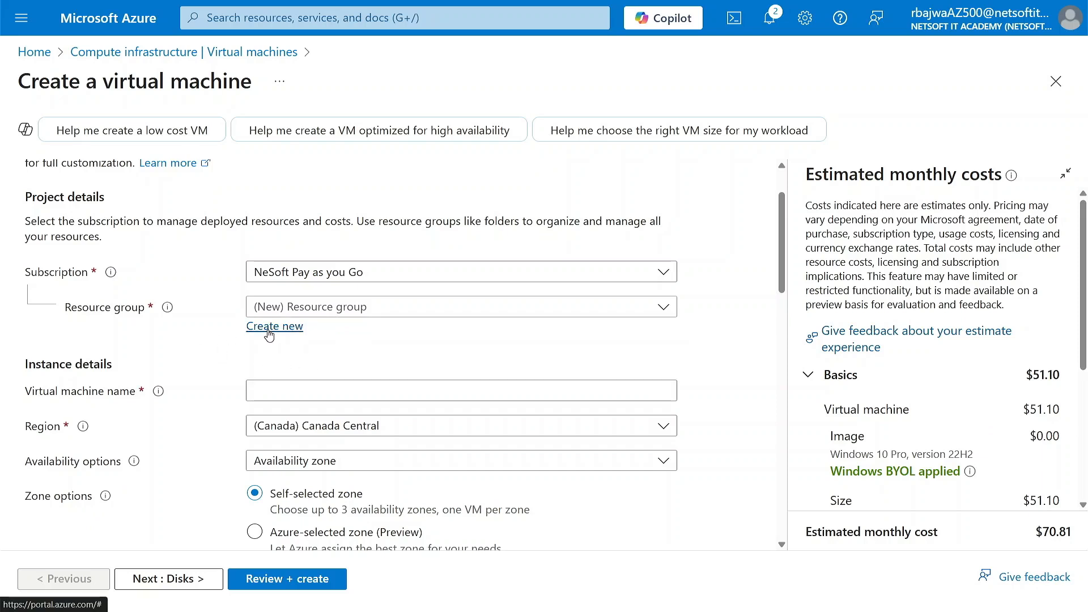
left_click(269, 334)
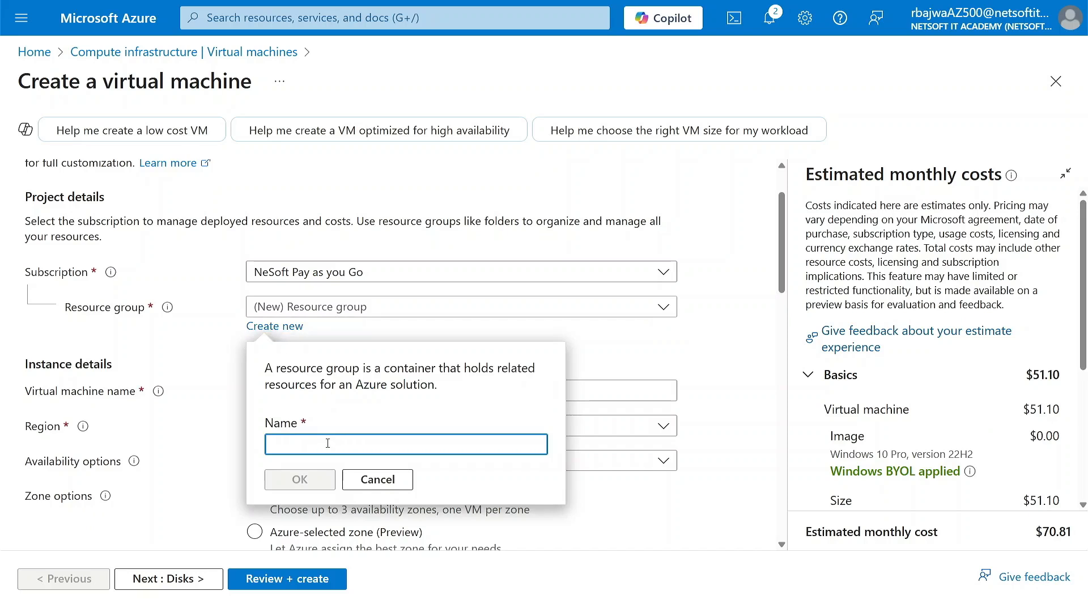
type("NITARG")
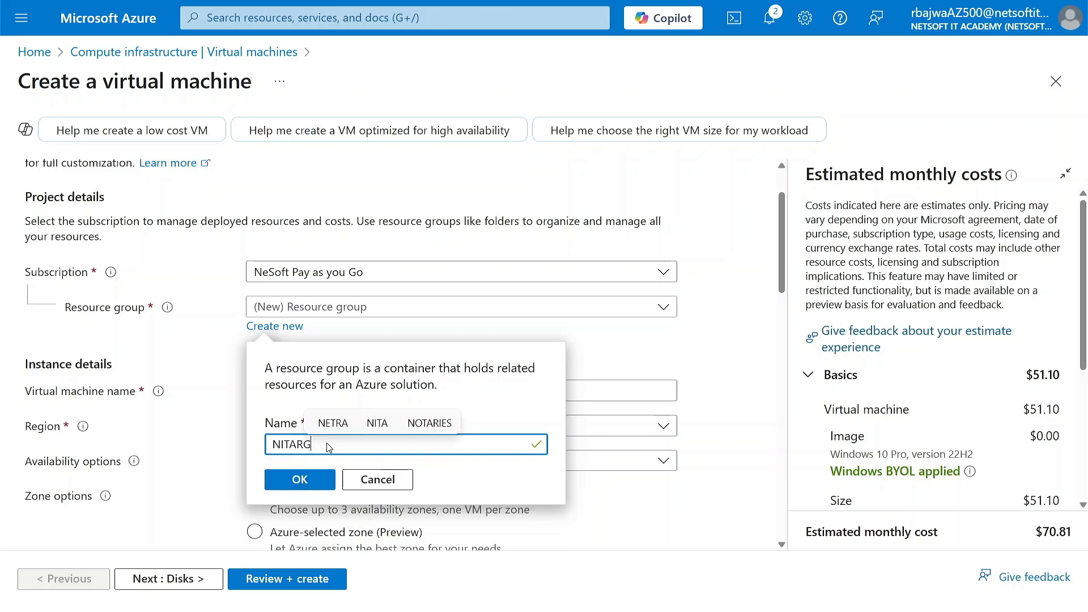
left_click(313, 486)
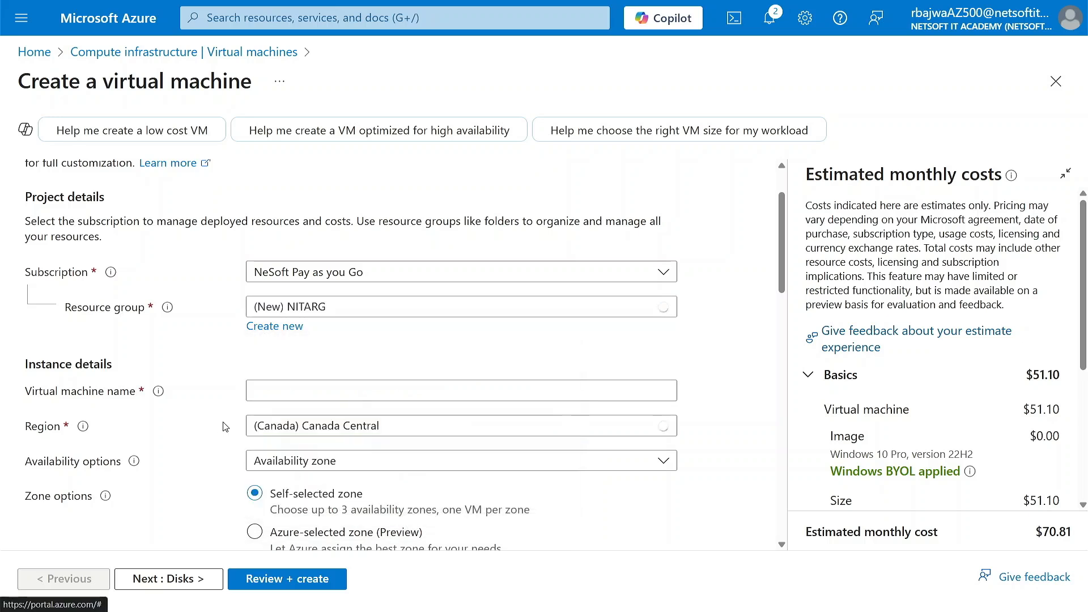
Name the virtual machine NITAVM01 in the instance details.
scroll(223, 426, "down", 1)
left_click(310, 312)
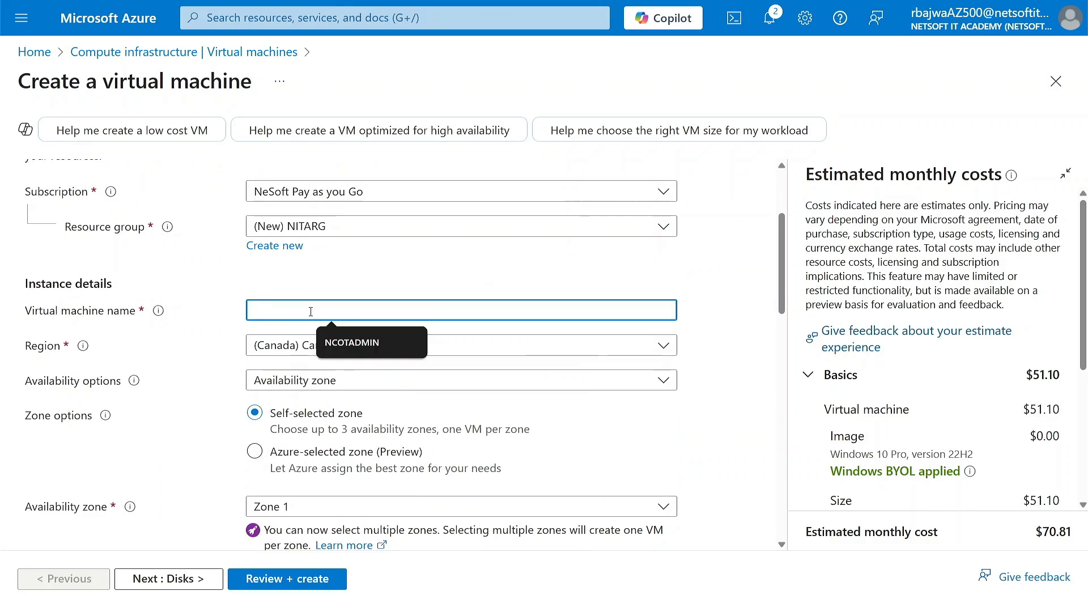
type("NITAV")
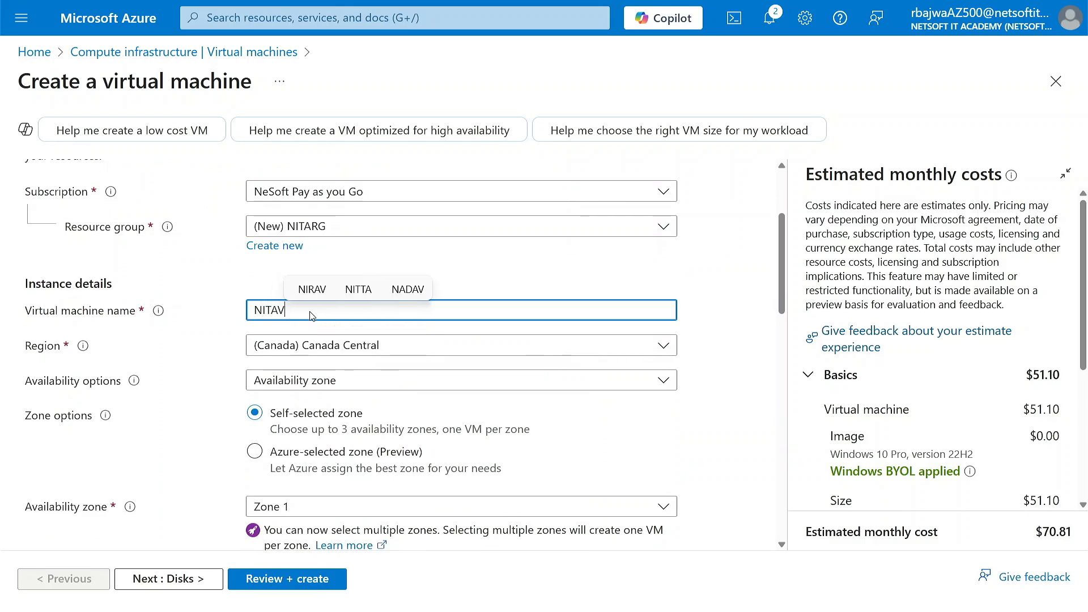
type("M01")
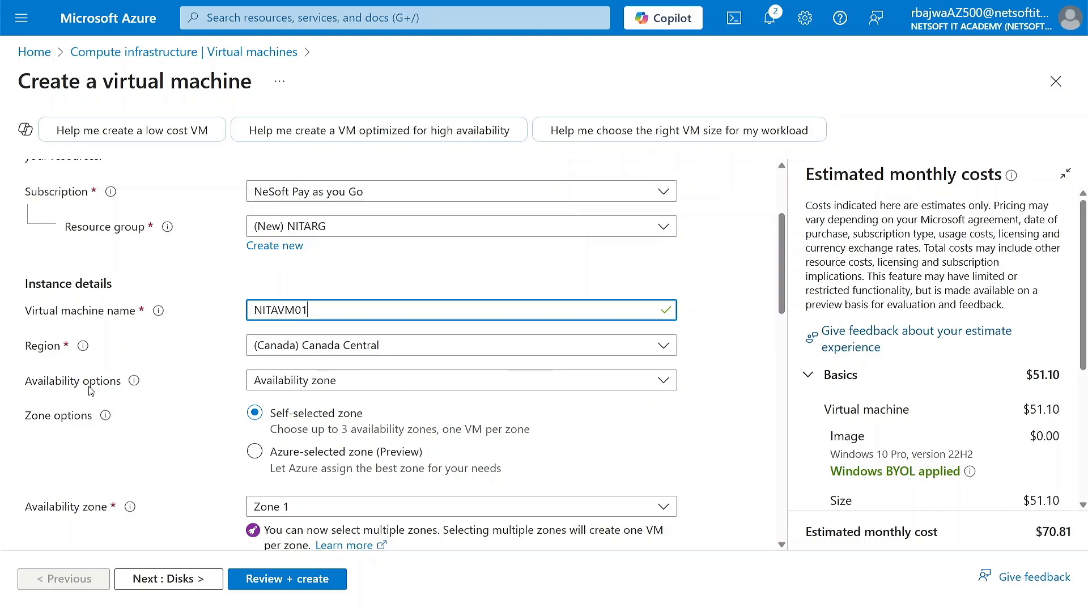
Set the virtual machine's availability options to No infrastructure redundancy required.
scroll(164, 390, "down", 1)
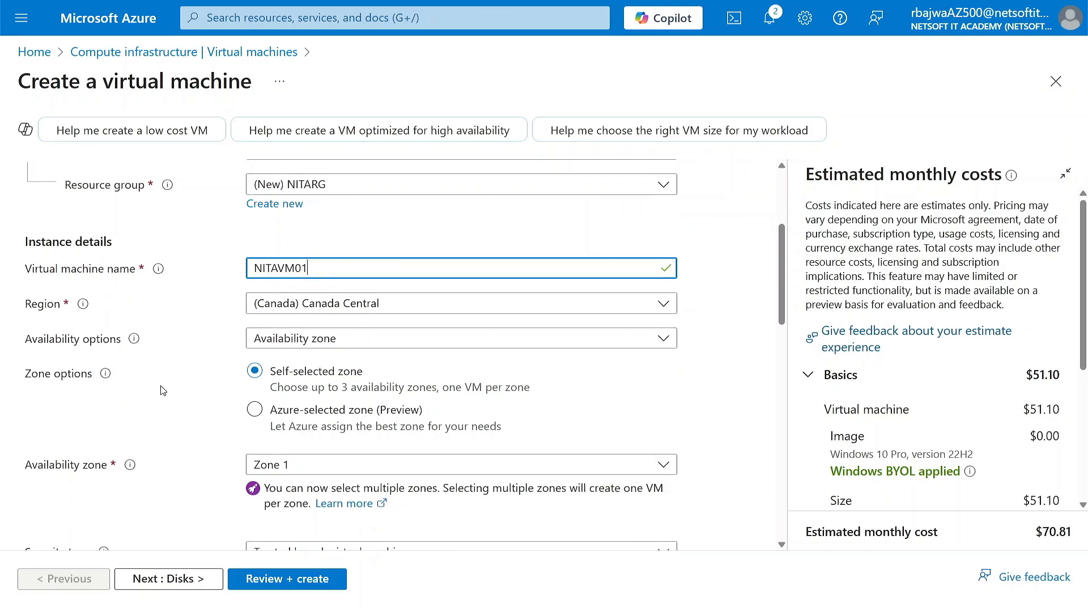
left_click(332, 338)
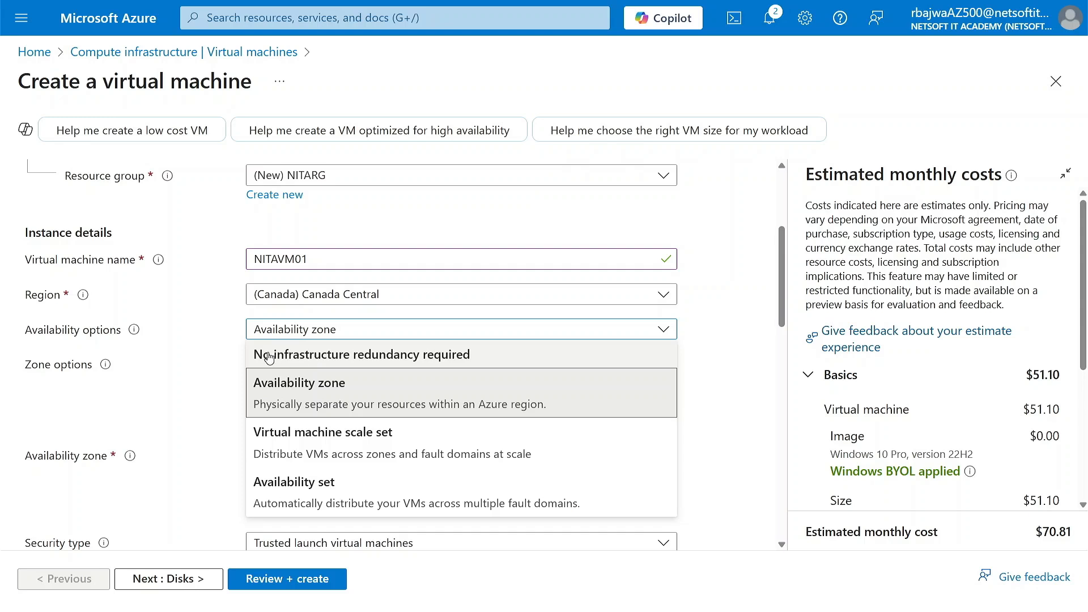
left_click(296, 358)
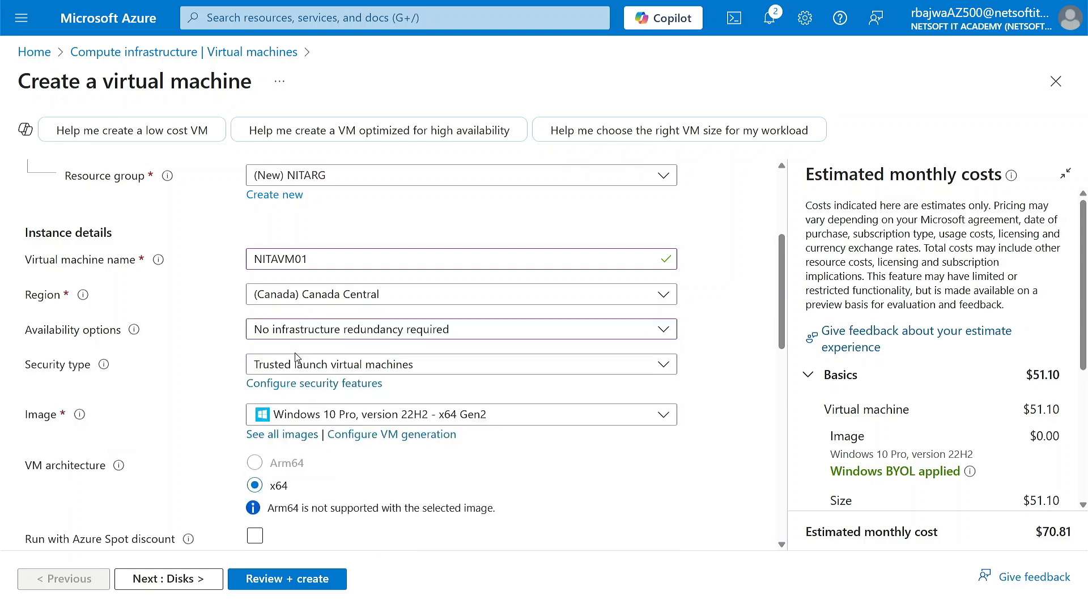
Set the virtual machine's security type to Standard.
left_click(334, 369)
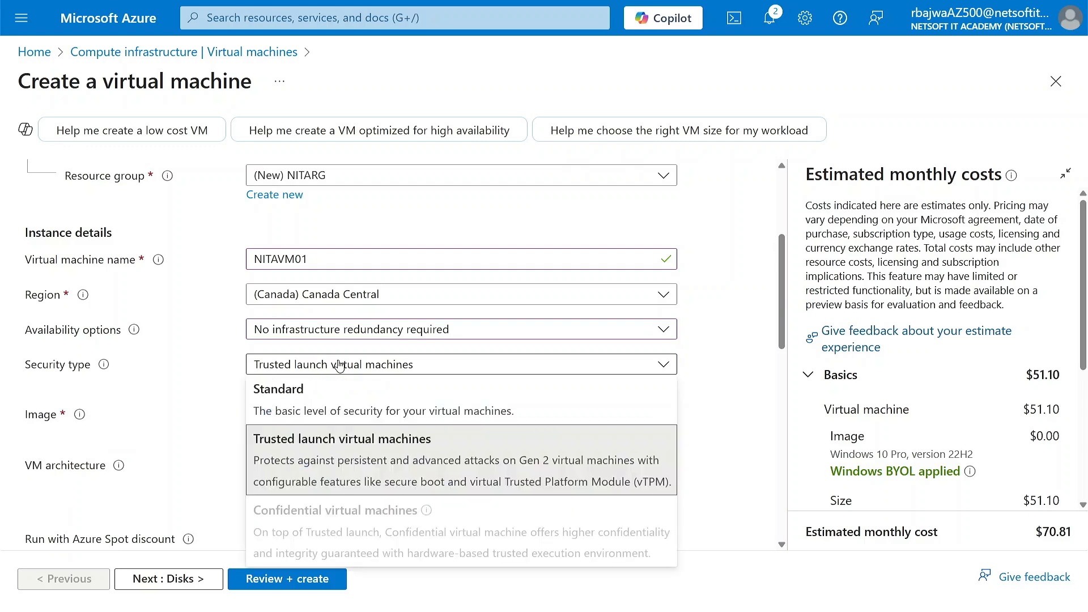
left_click(246, 374)
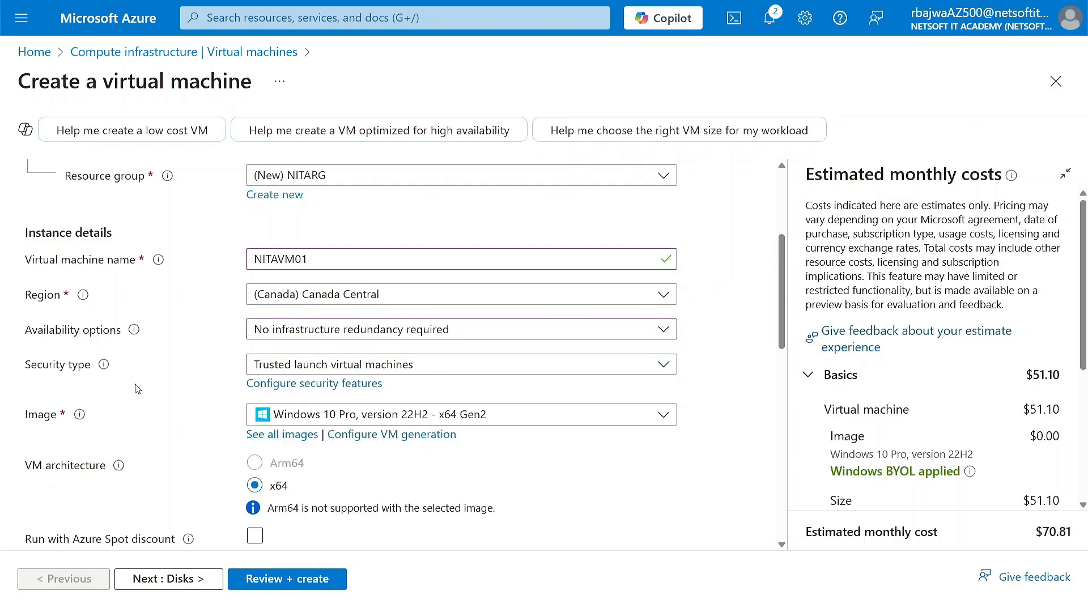
left_click(309, 364)
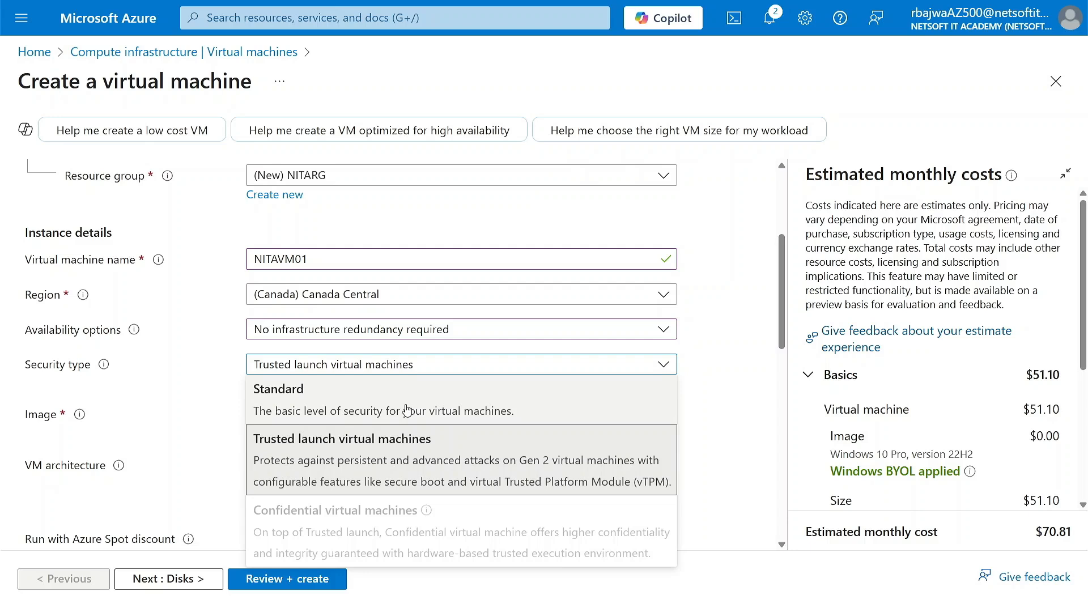
left_click(371, 409)
Browse the available images and choose Windows 11 Pro, version 24H2 - x64 Gen2 for the virtual machine.
scroll(221, 404, "down", 1)
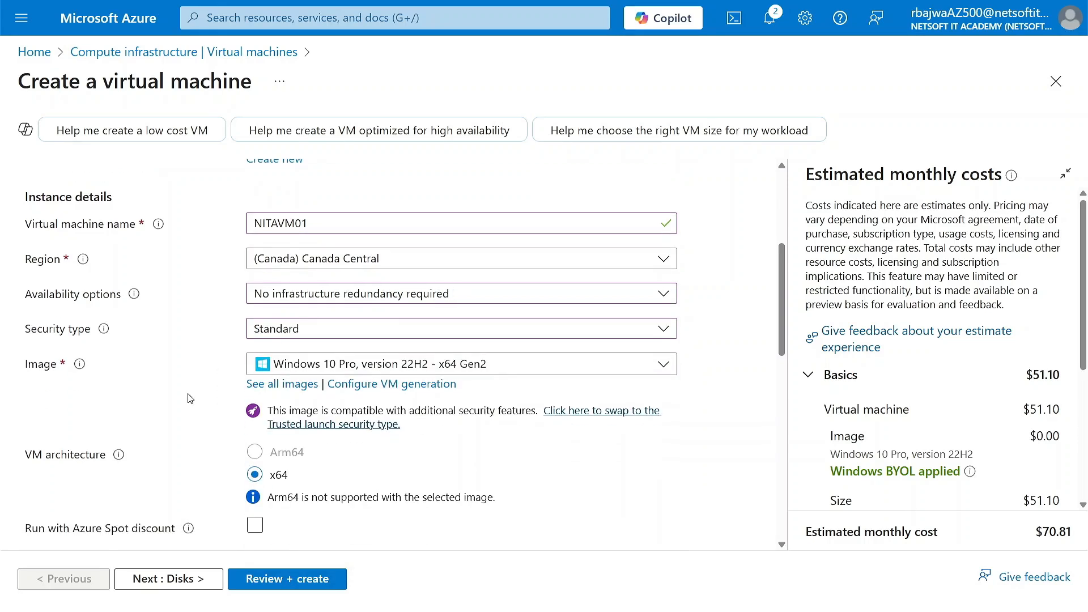
left_click(353, 363)
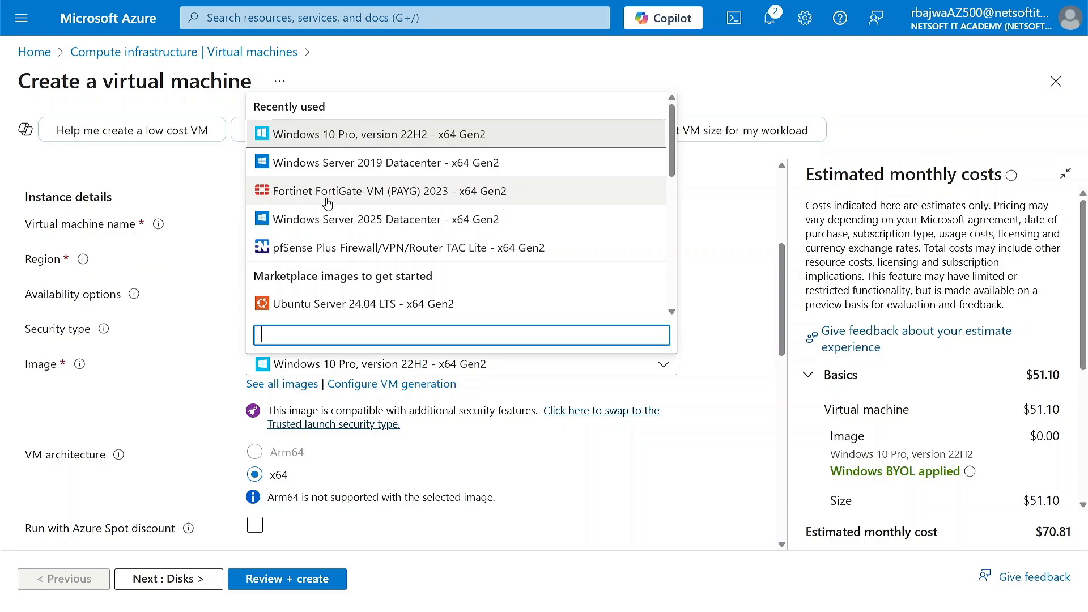
scroll(324, 305, "down", 6)
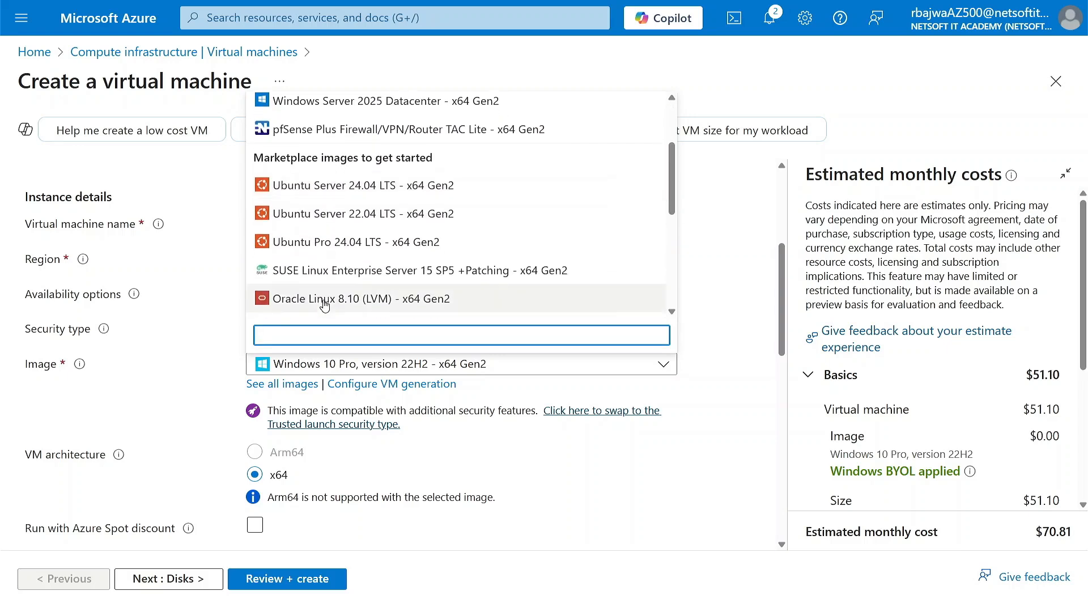
scroll(324, 305, "down", 2)
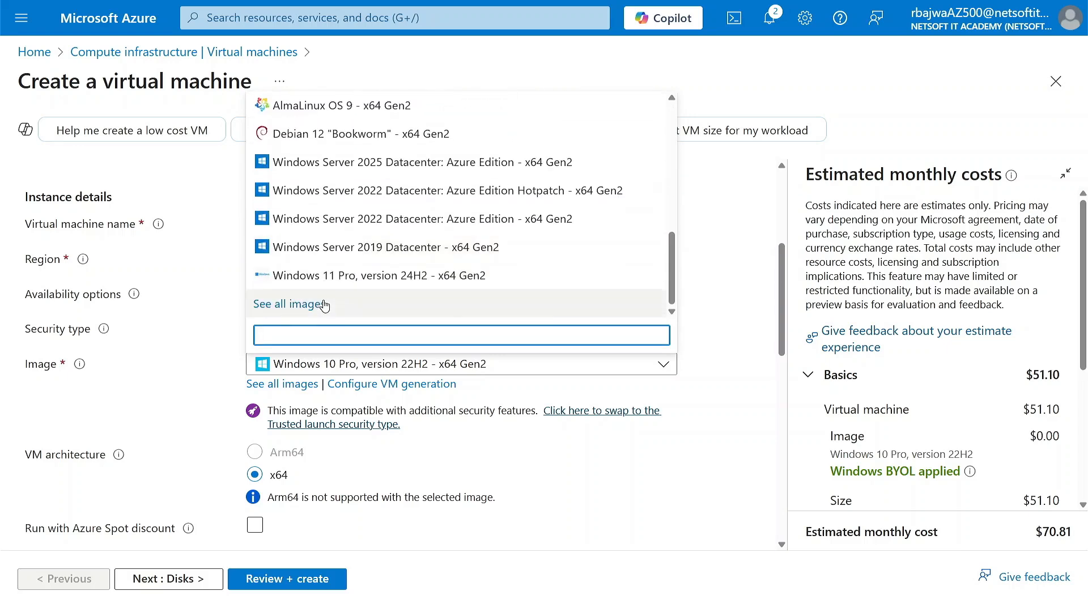
scroll(324, 305, "up", 8)
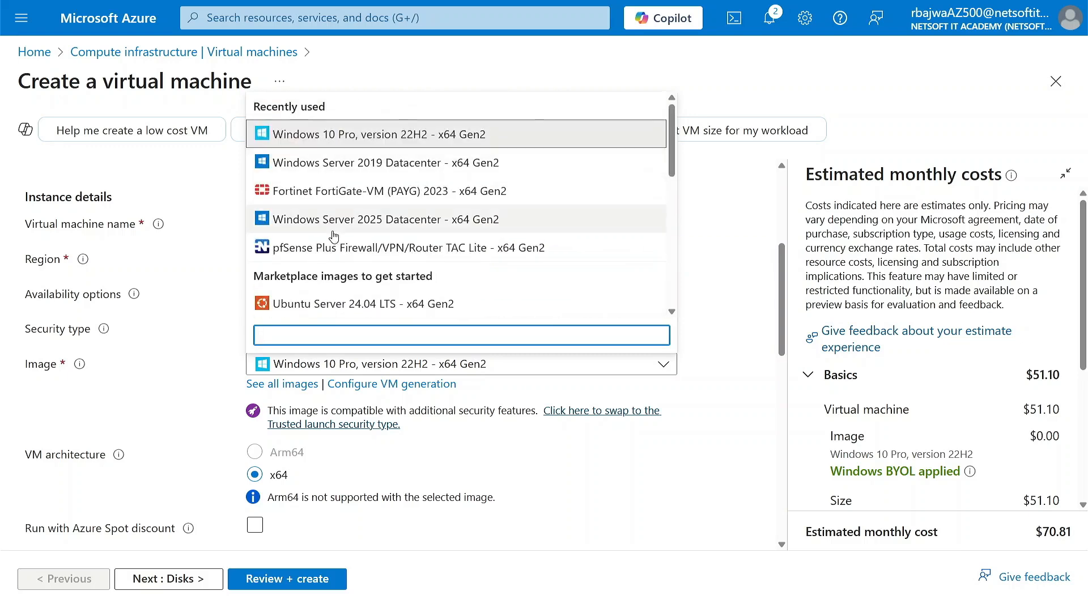
scroll(332, 238, "down", 8)
left_click(326, 277)
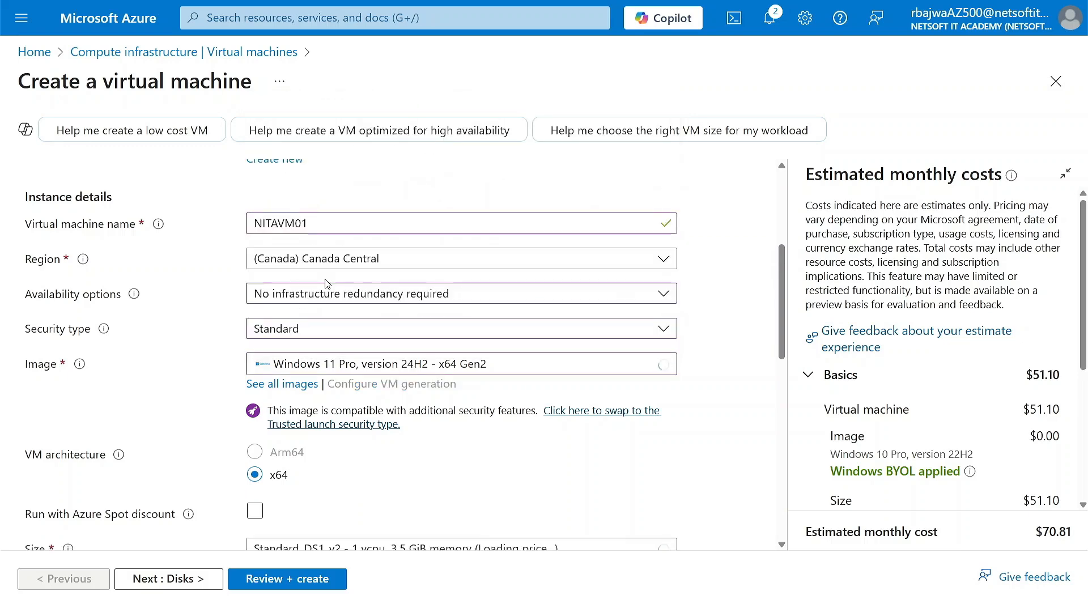
Look through the full Marketplace catalogue of virtual machine images and return to the creation form without selecting one.
scroll(290, 380, "down", 2)
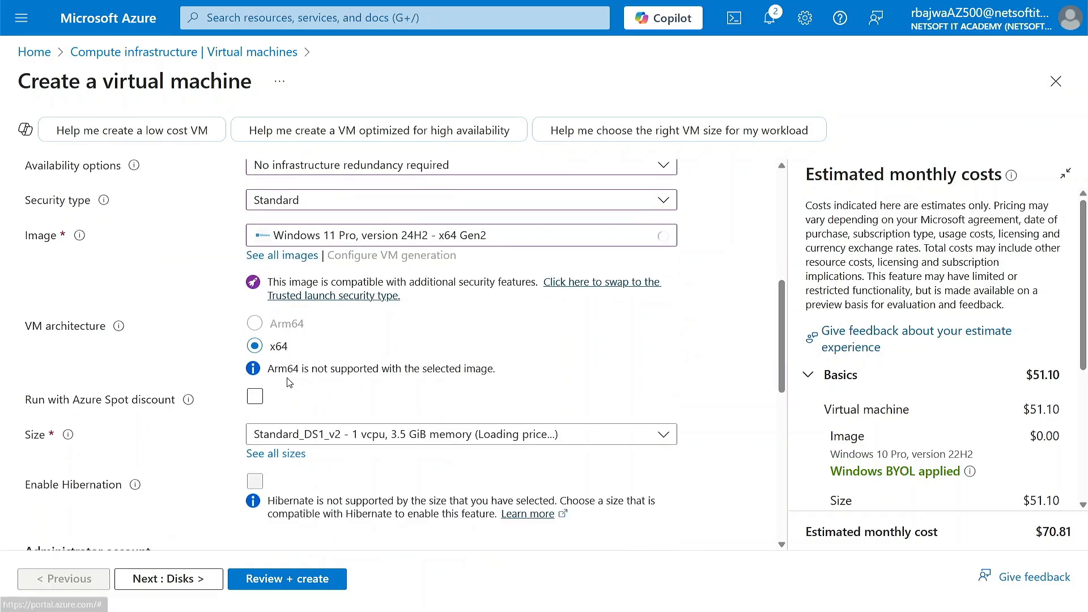
left_click(270, 266)
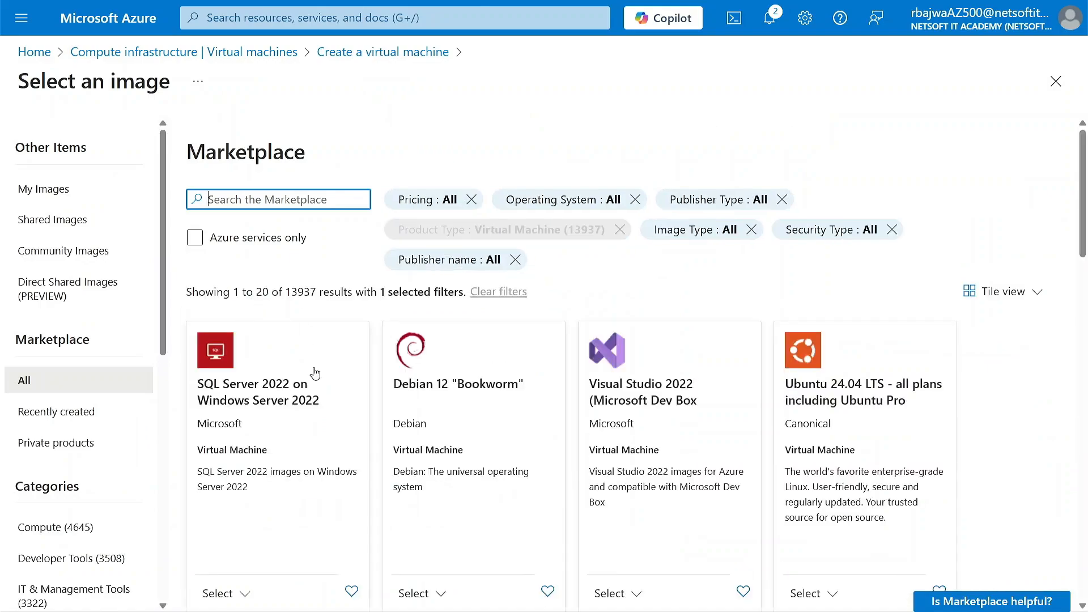
scroll(316, 372, "down", 15)
scroll(319, 472, "down", 3)
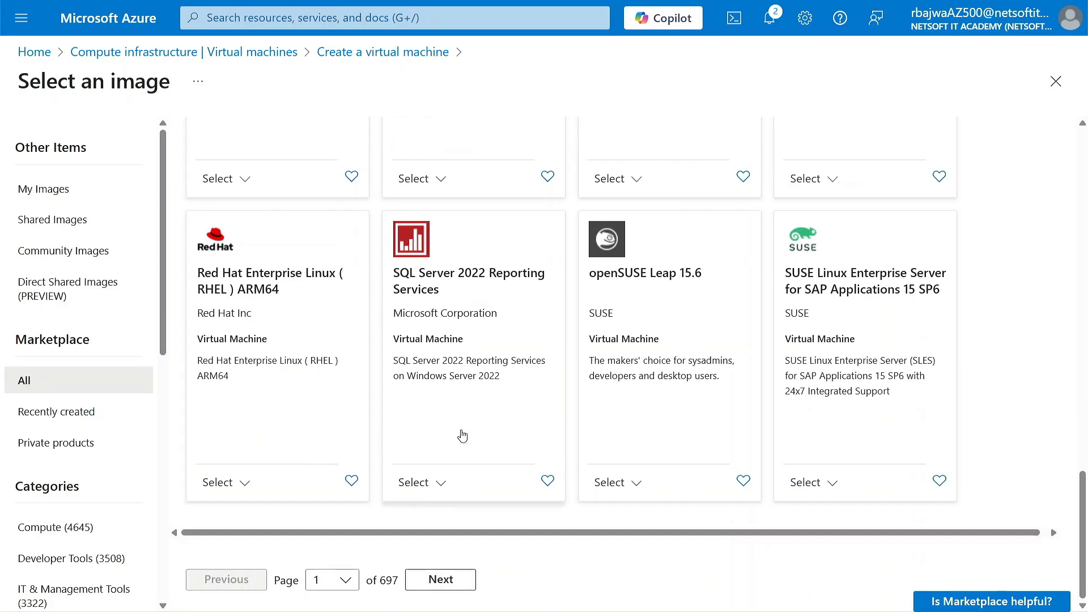
scroll(462, 430, "up", 10)
scroll(464, 409, "up", 8)
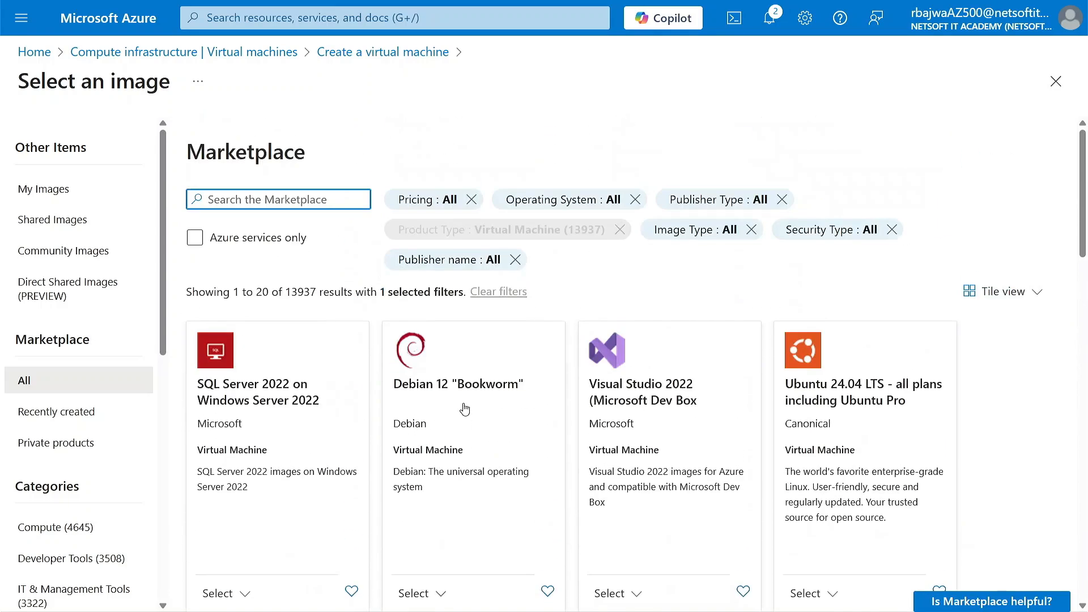
left_click(1056, 81)
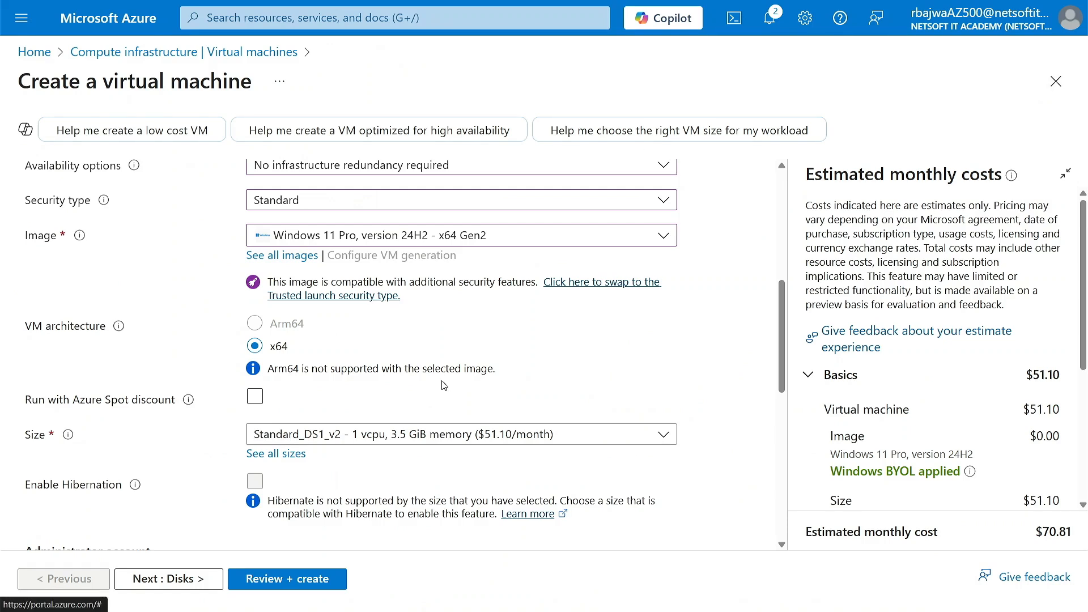
Review the available virtual machine sizes and select Standard_DS1_v2 with 1 vcpu and 3.5 GiB memory.
scroll(250, 369, "down", 2)
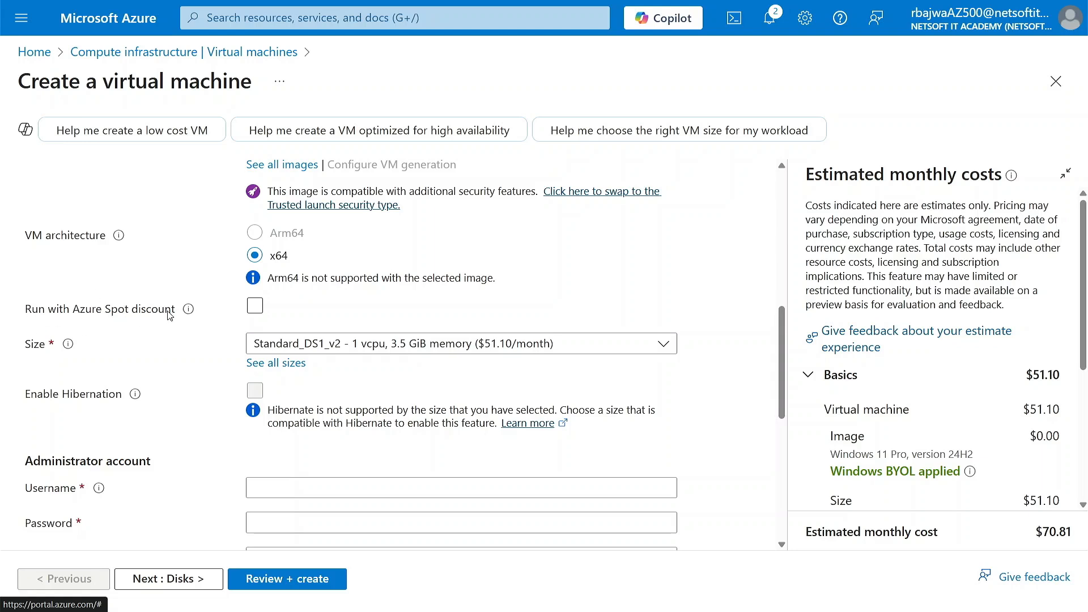
mouse_move(185, 310)
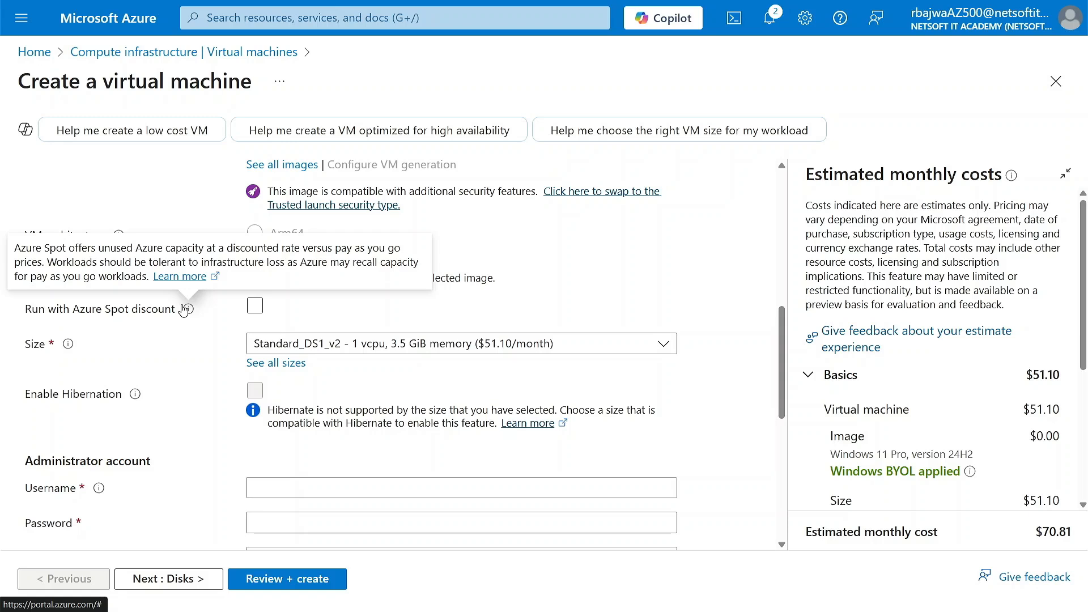
left_click(397, 353)
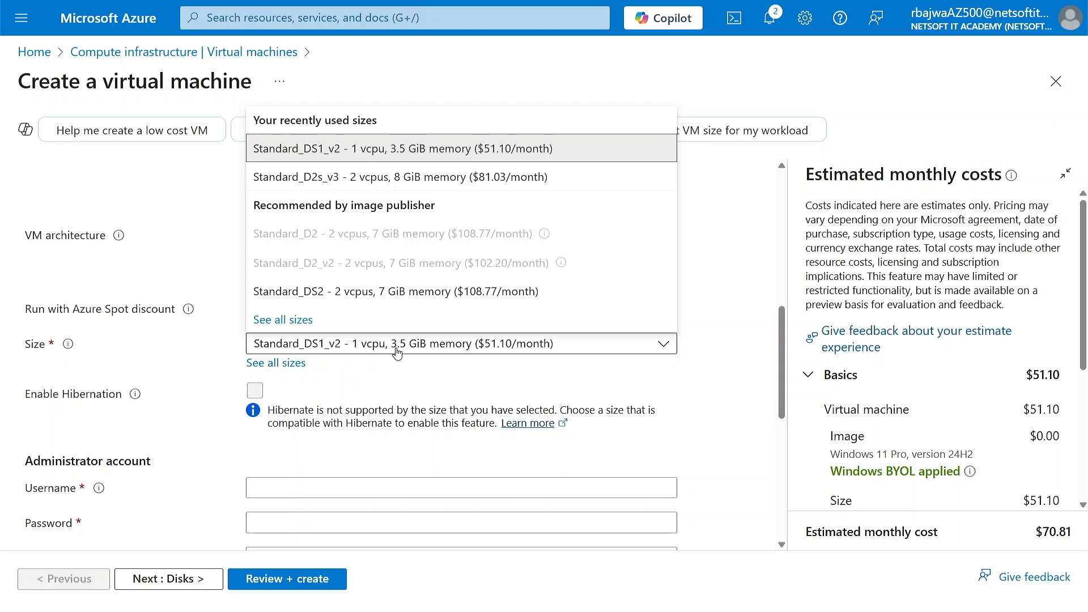
left_click(182, 367)
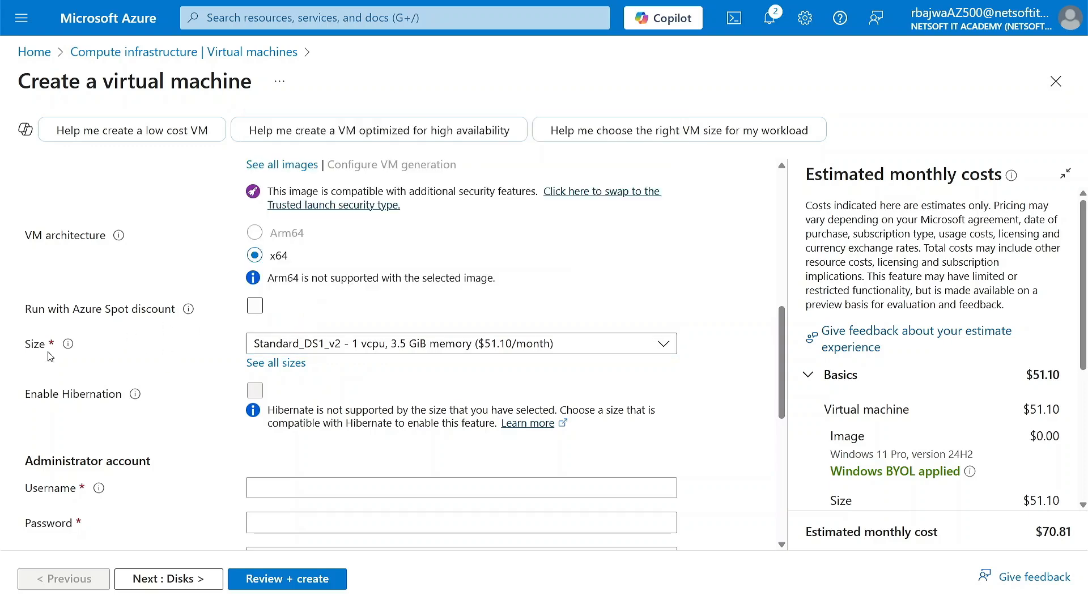
left_click(356, 351)
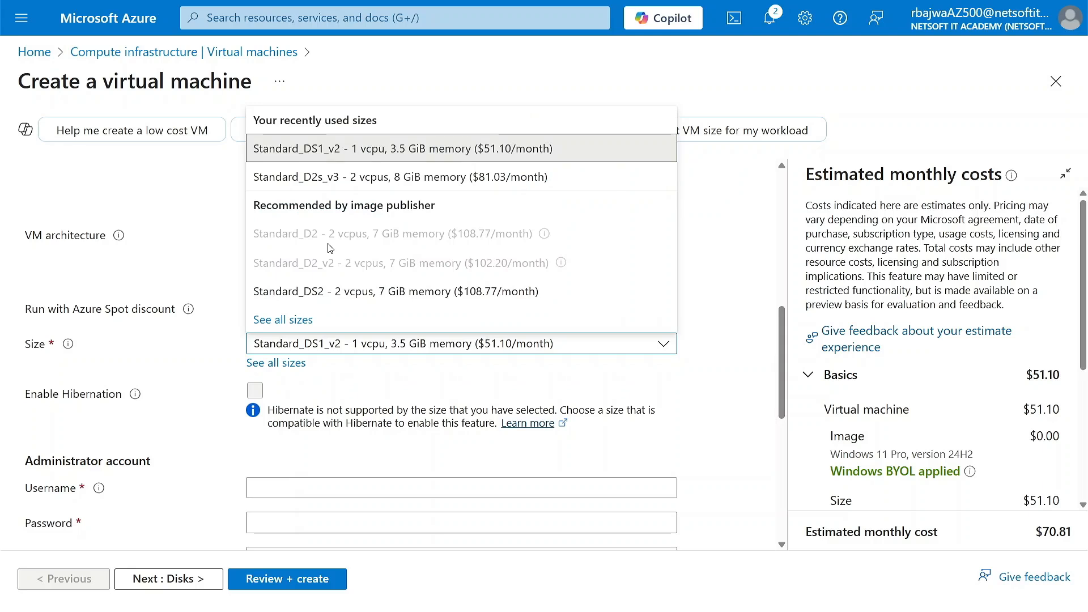
left_click(299, 149)
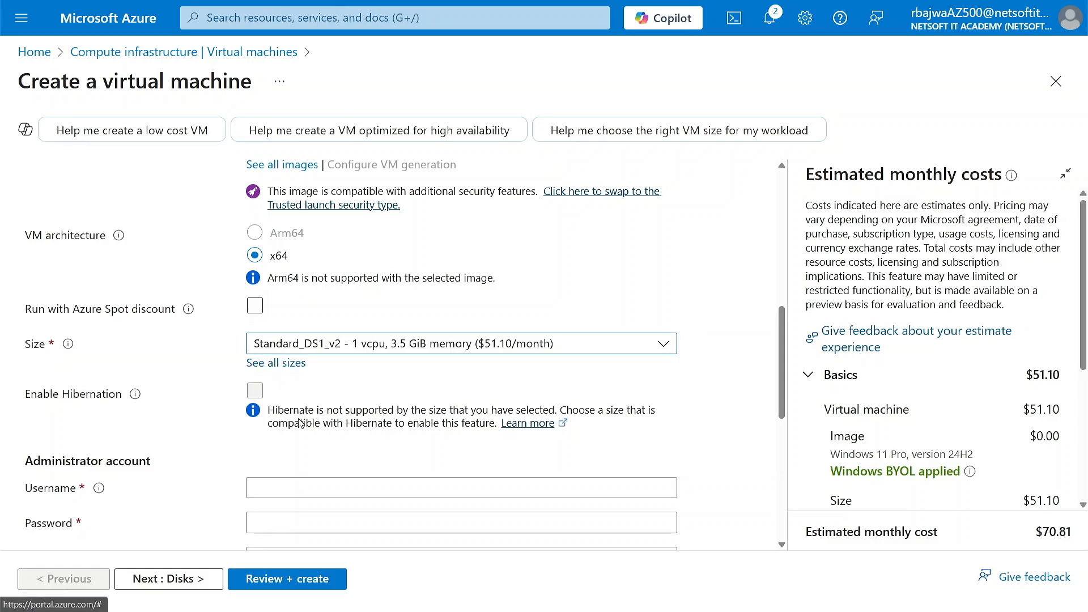
Set the administrator account's username to Nitaadmin, then enter and confirm the account password.
scroll(238, 429, "down", 1)
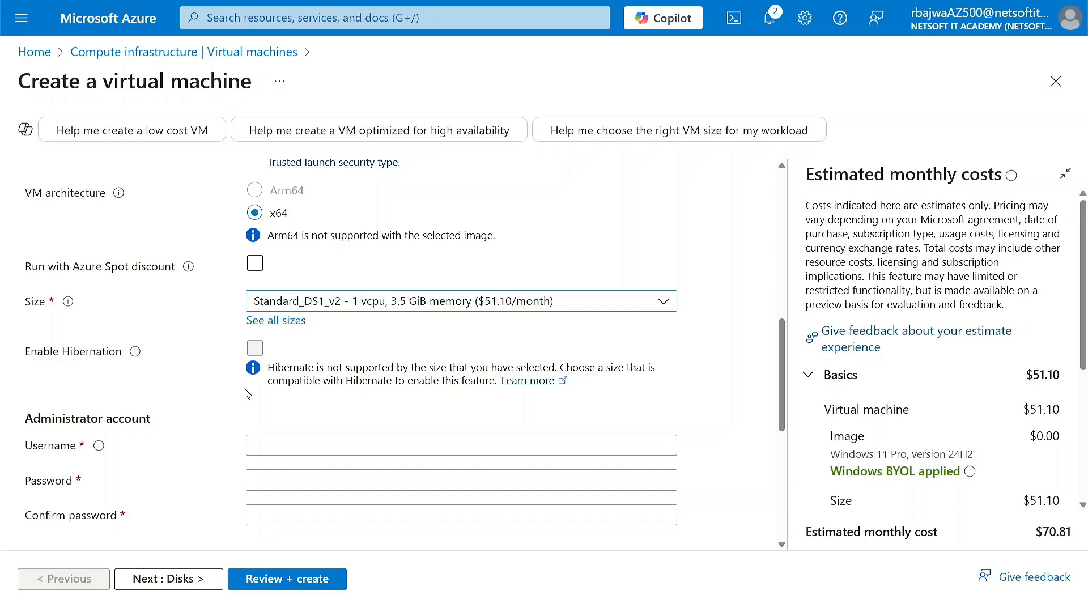
scroll(191, 438, "down", 2)
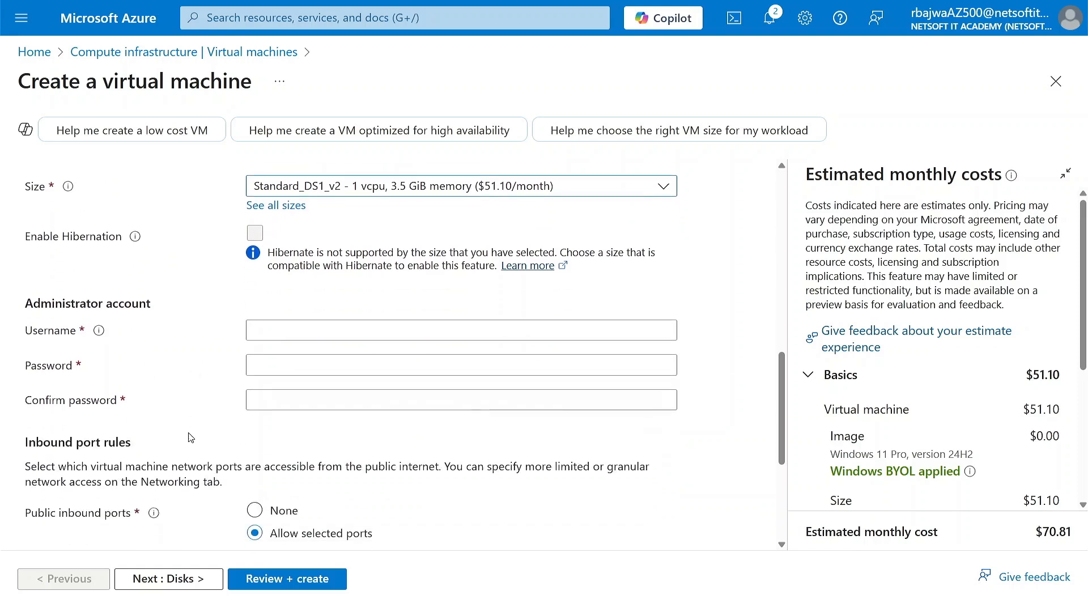
left_click(266, 311)
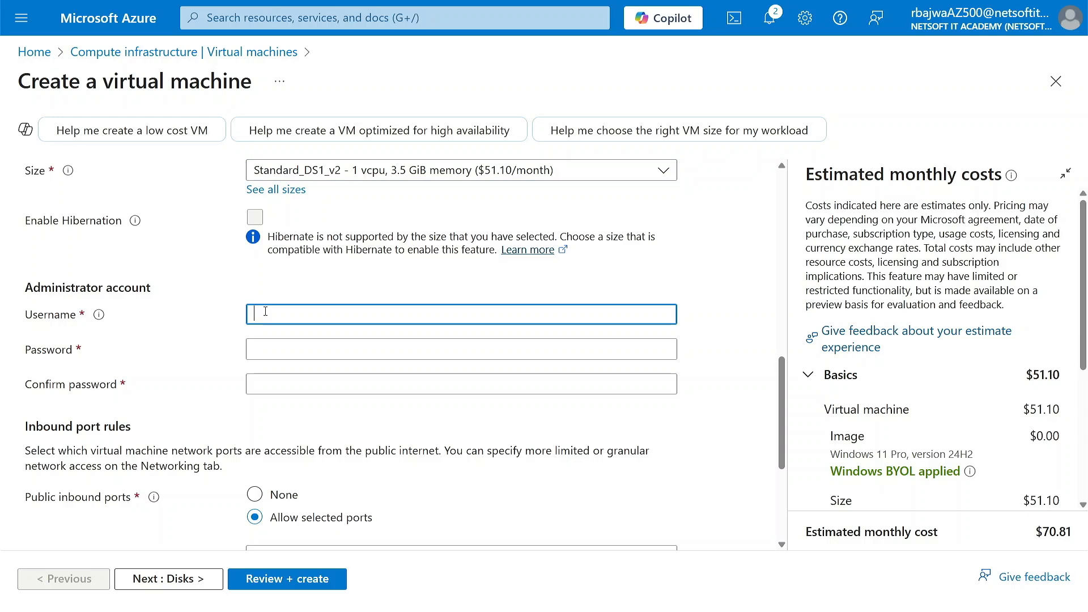
type("Ni")
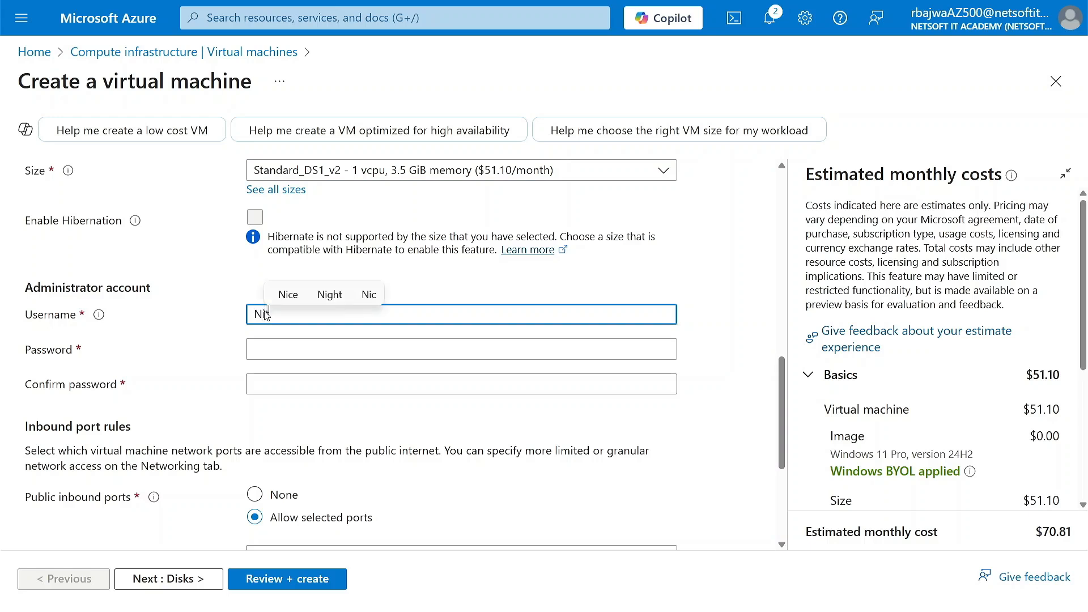
type("taadmin")
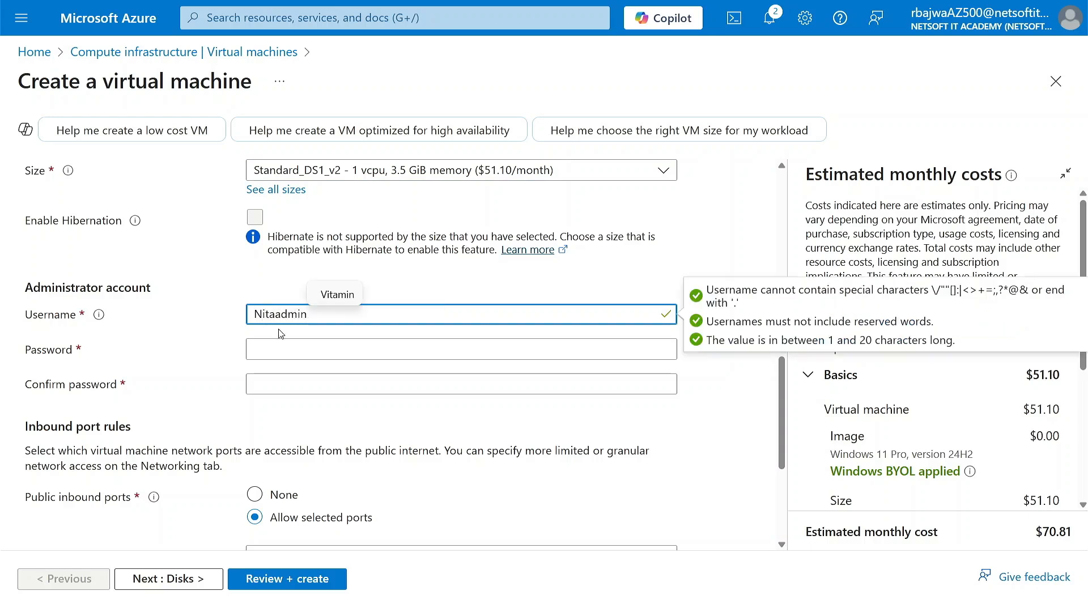
left_click(294, 349)
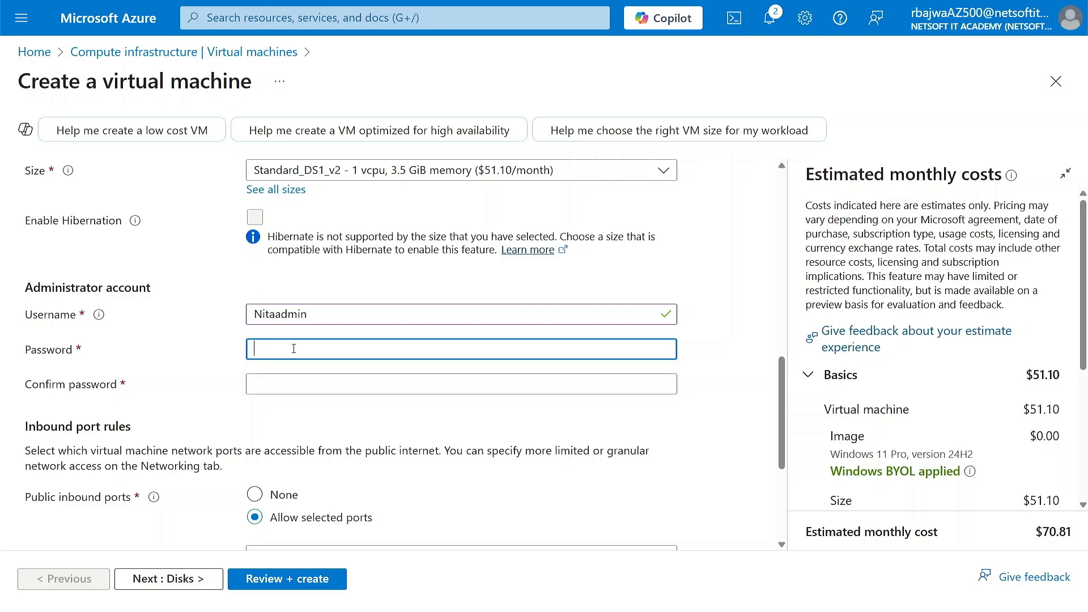
type("••••••••••••")
key("Tab")
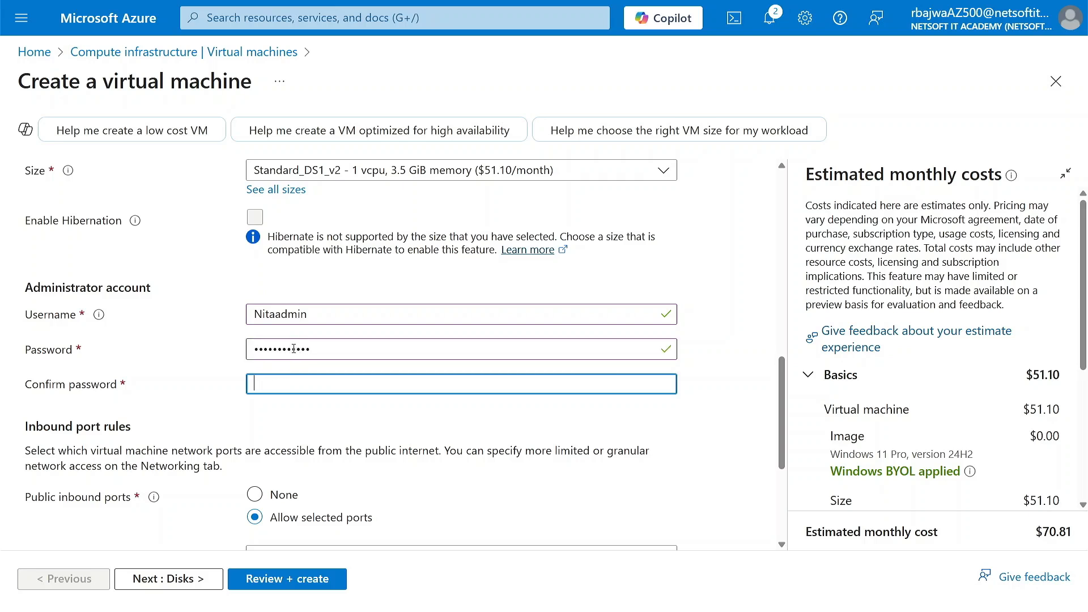
type("••••••••••••")
Keep RDP (3389) as the allowed inbound port, confirm the eligible Windows 10/11 license, and continue to the disk settings.
scroll(294, 349, "down", 3)
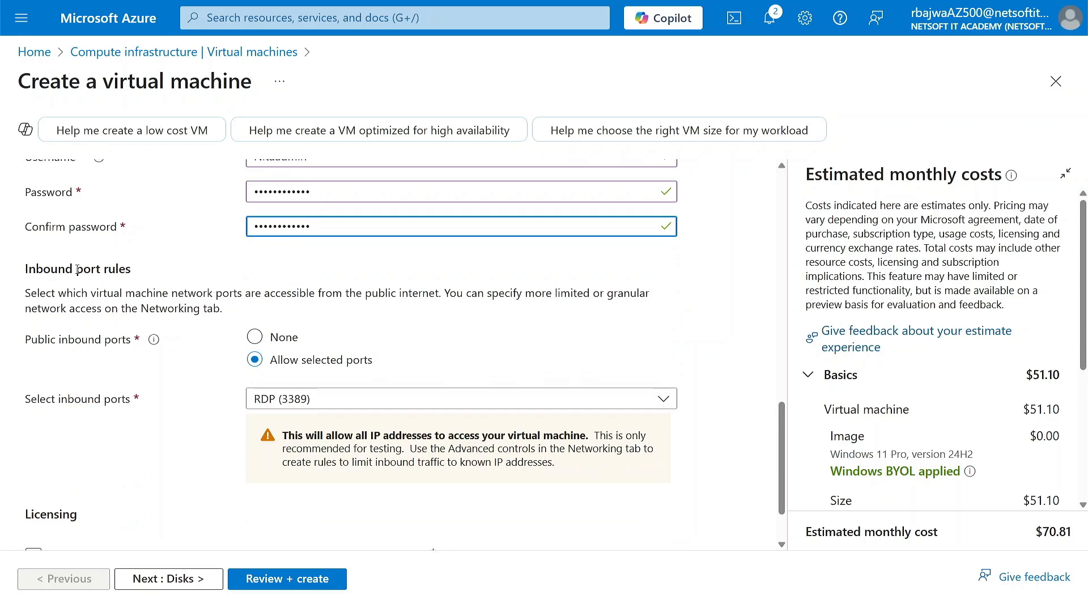
scroll(210, 379, "down", 2)
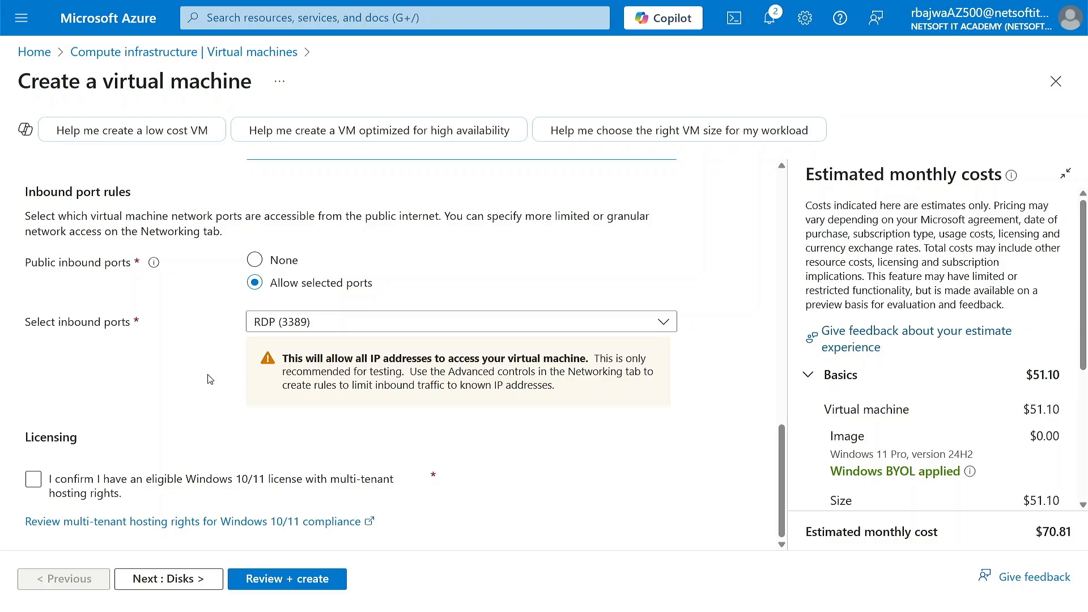
left_click(300, 322)
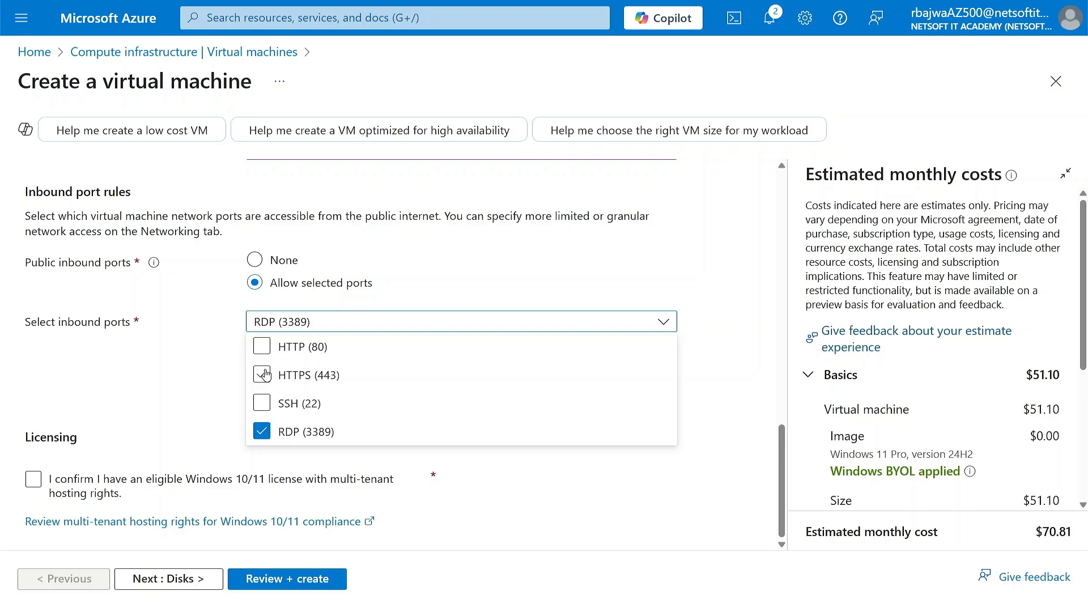
left_click(165, 390)
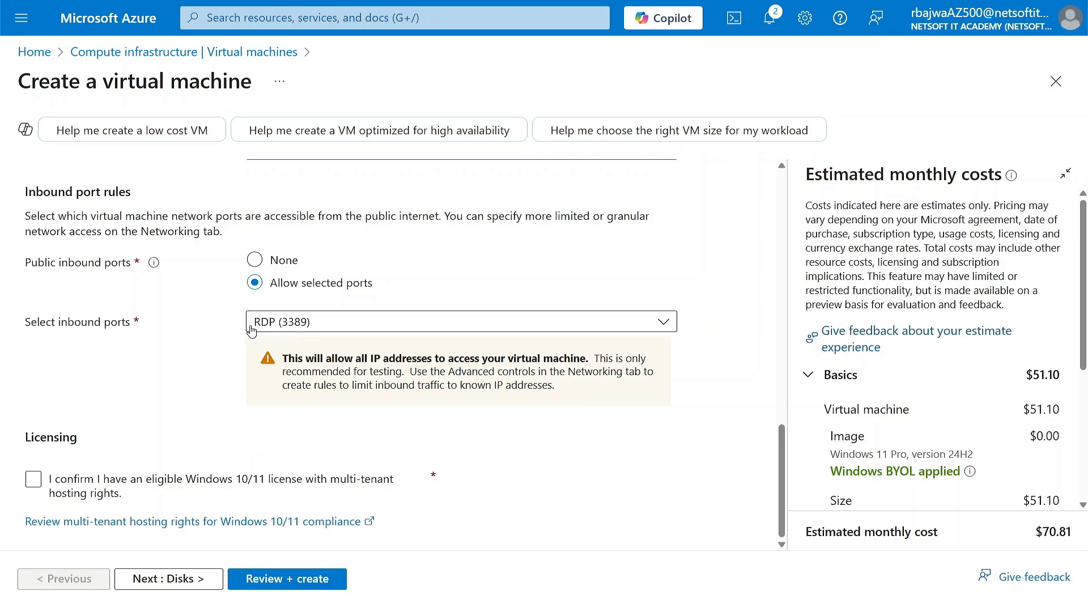
left_click(33, 480)
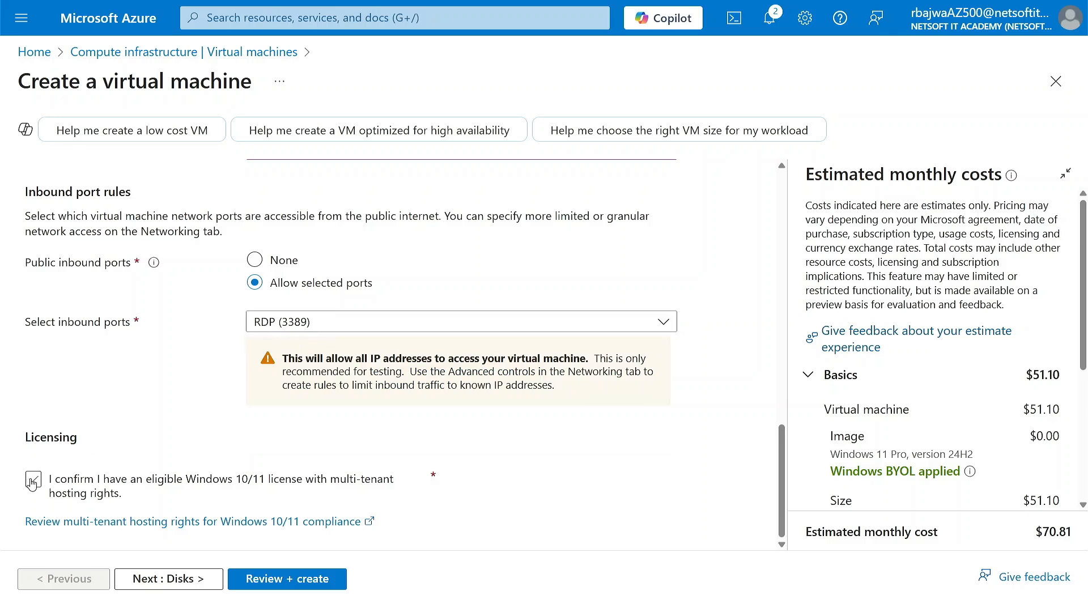
left_click(161, 584)
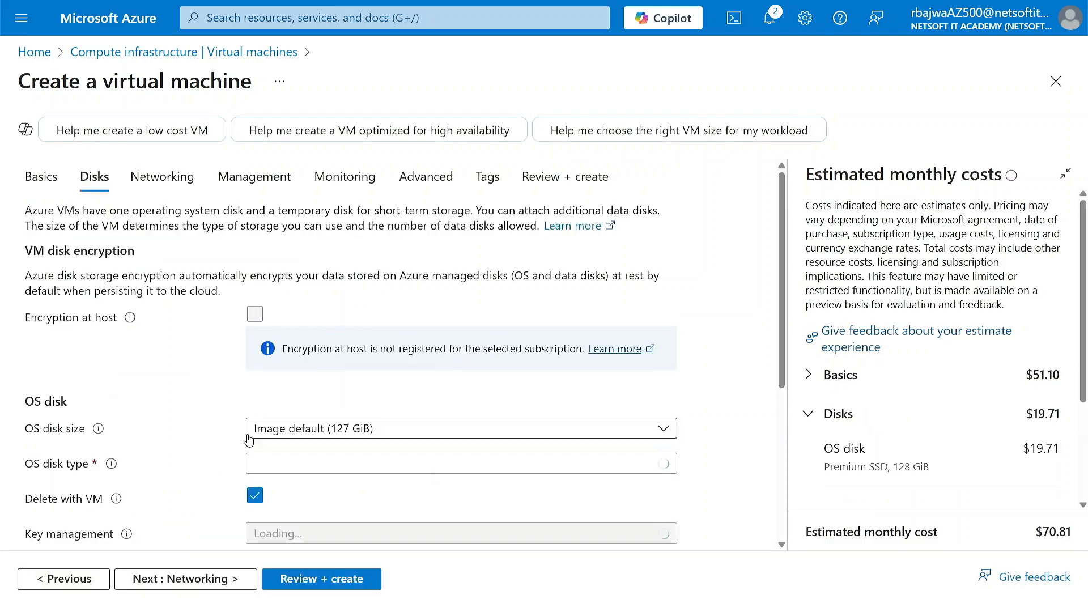
Keep the OS disk size at Image default (127 GiB) and set the OS disk type to locally-redundant Standard HDD.
scroll(247, 439, "down", 3)
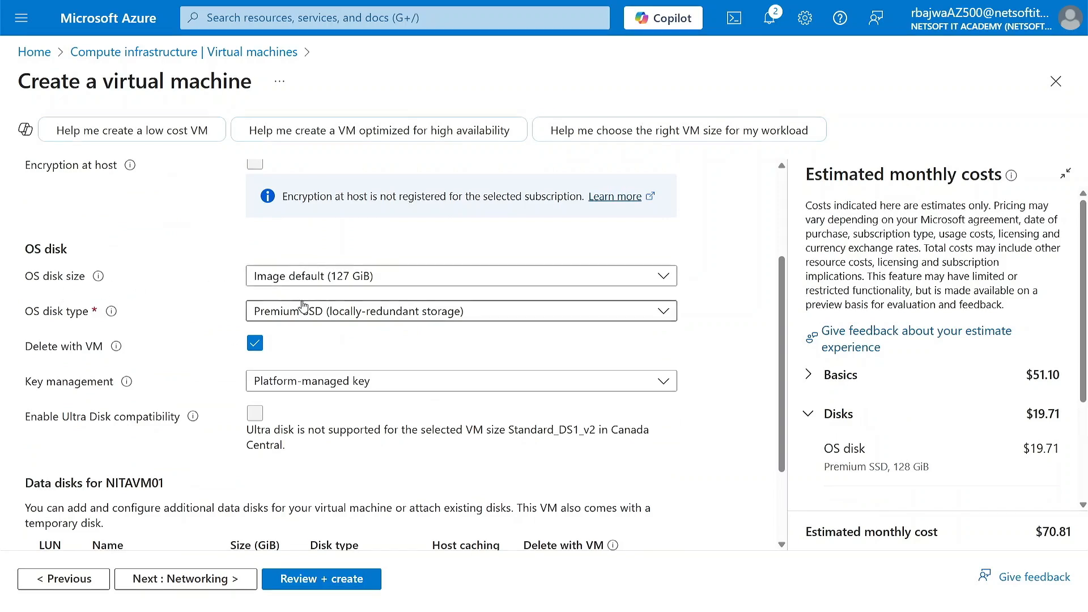
left_click(387, 281)
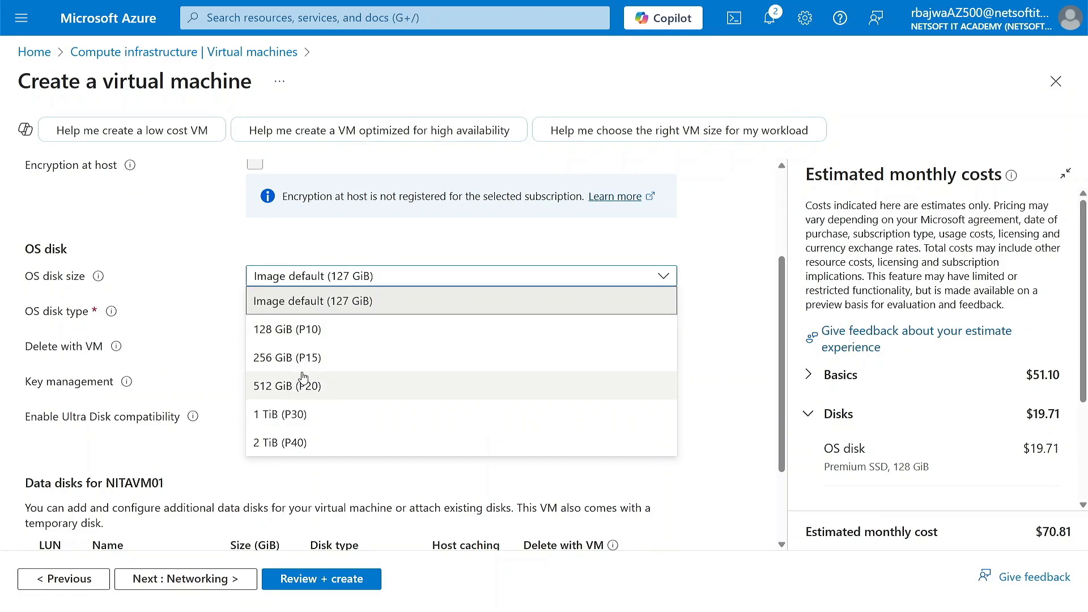
left_click(208, 329)
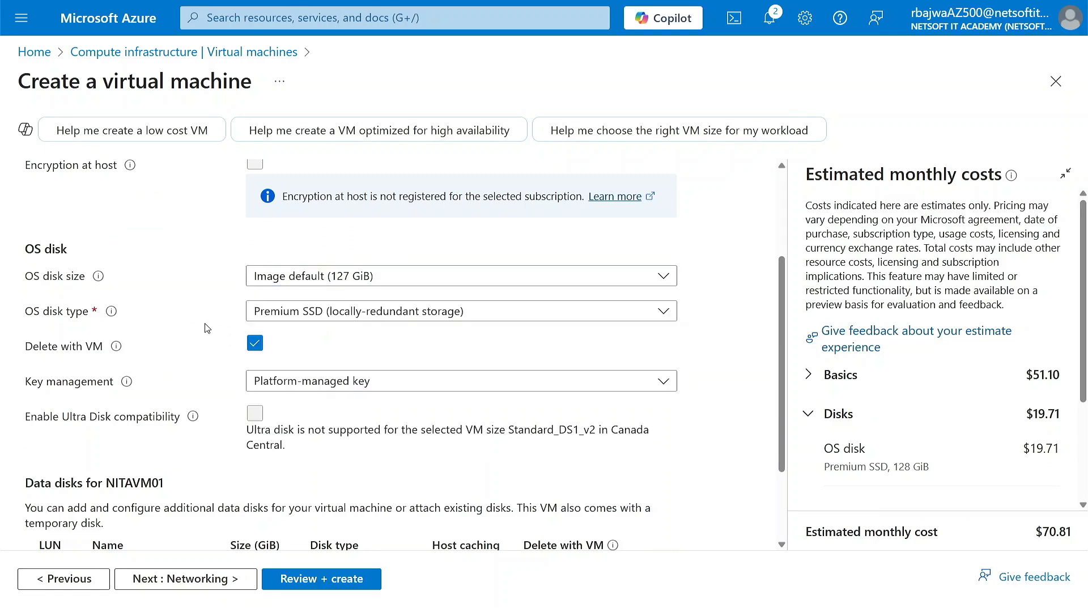
left_click(307, 317)
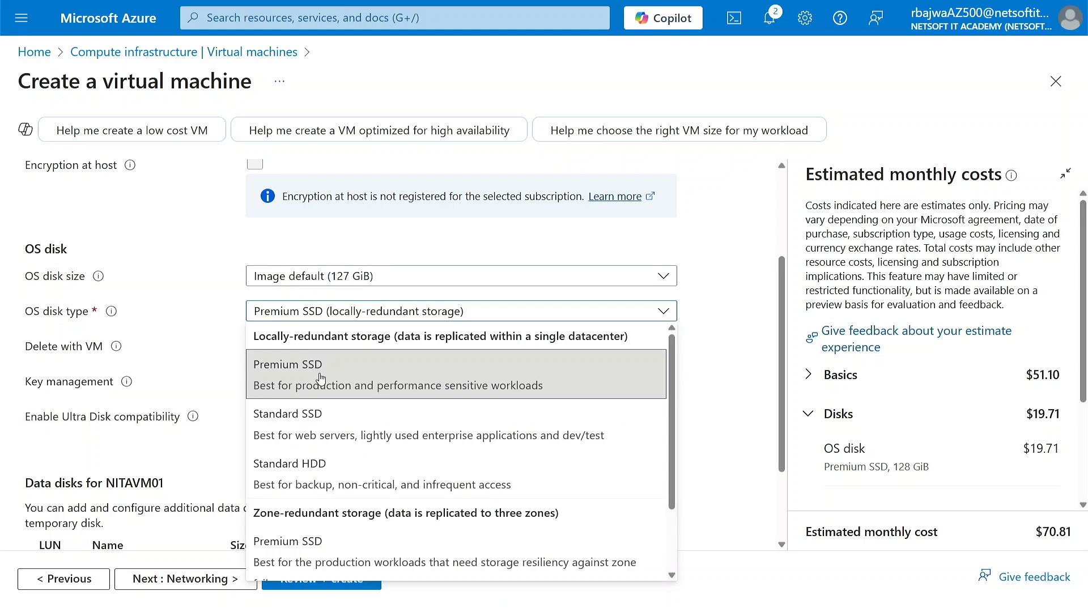
scroll(317, 408, "down", 1)
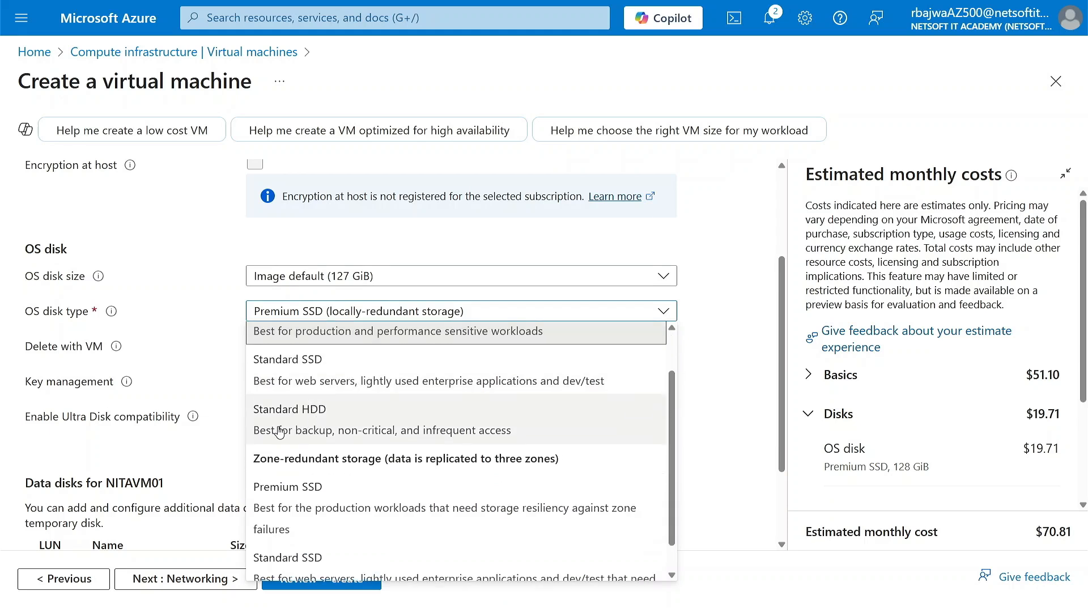
left_click(330, 426)
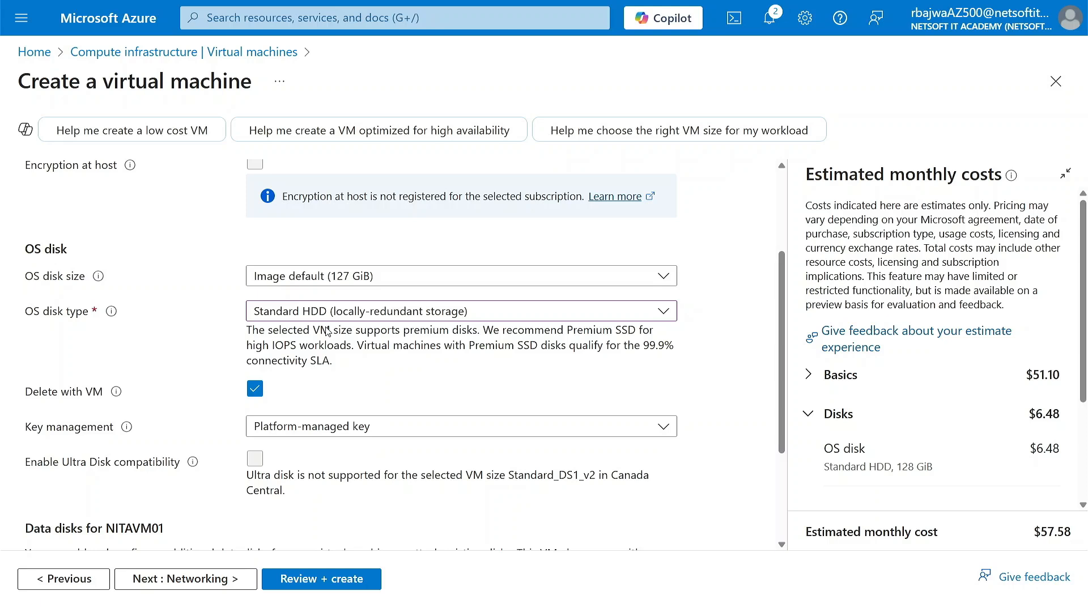
Review the key management options for the OS disk and choose Platform-managed key.
scroll(325, 401, "down", 2)
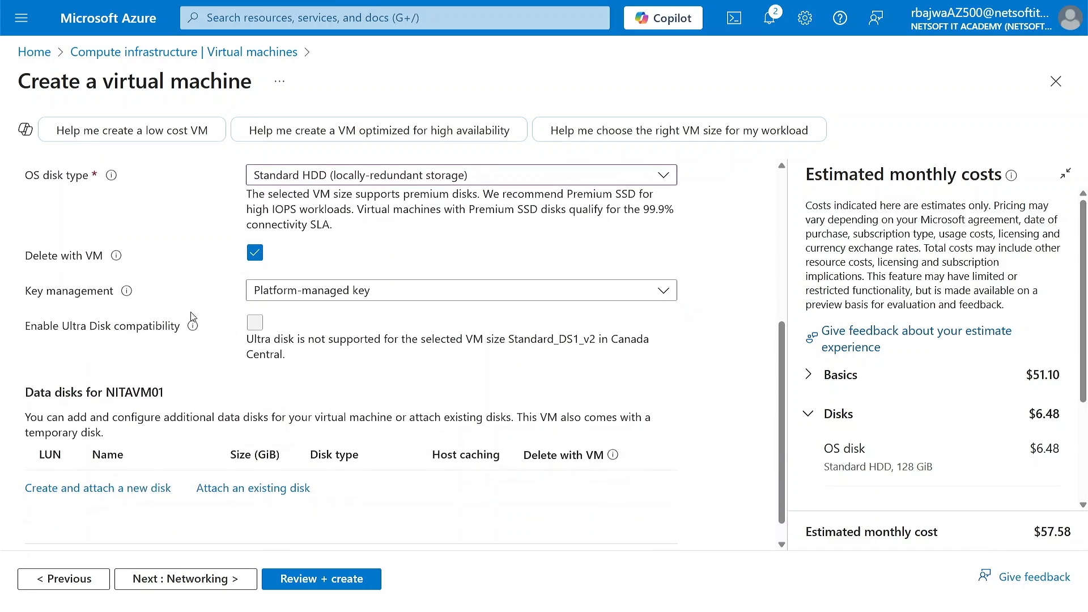
scroll(311, 392, "down", 1)
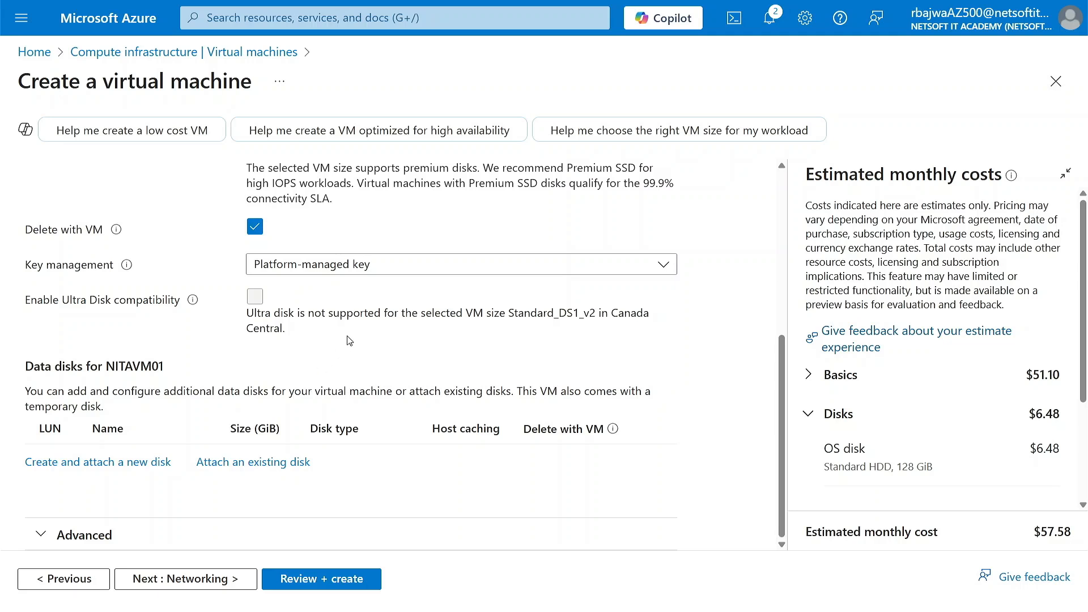
double_click(391, 267)
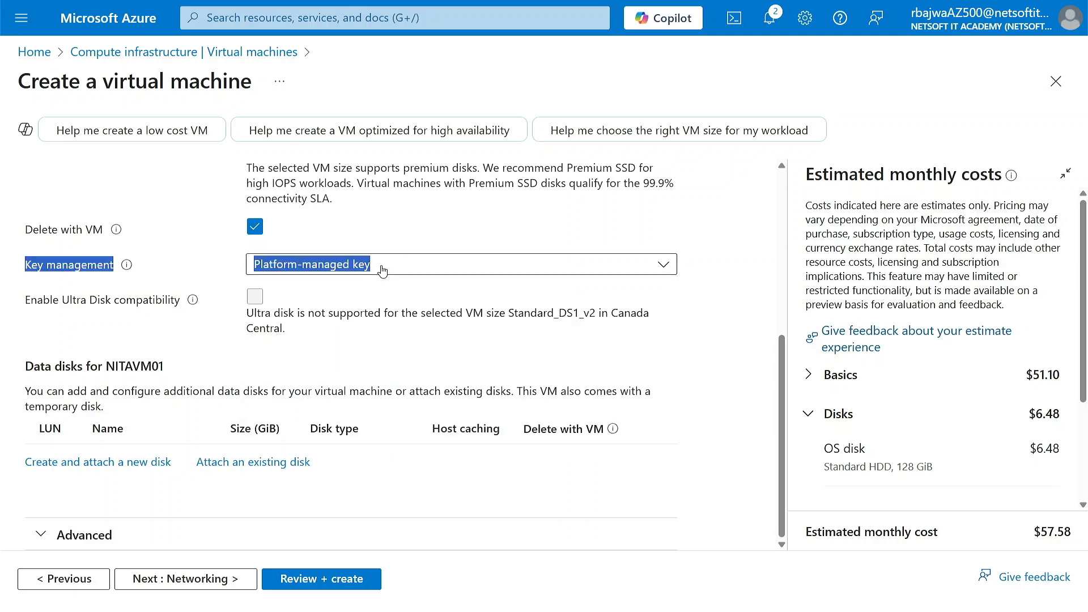
left_click(381, 265)
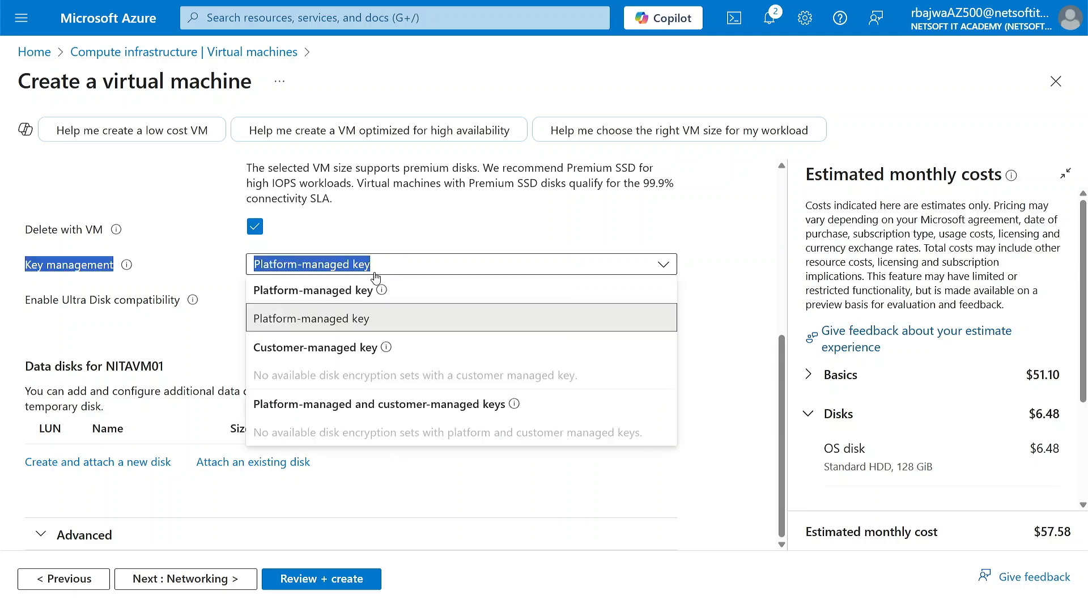
left_click(363, 318)
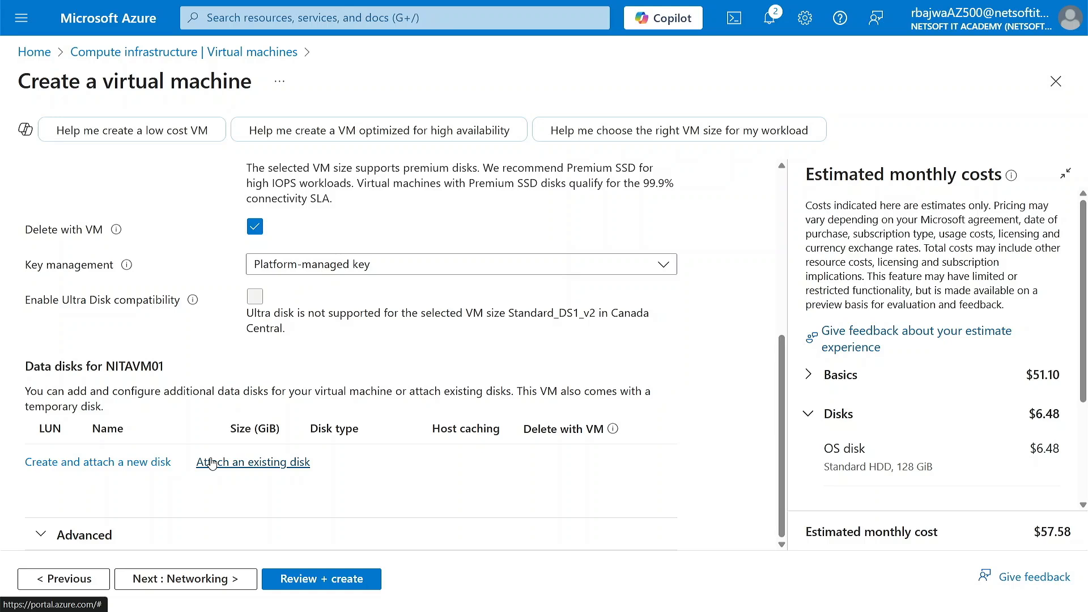
Review the advanced disk options for managed and ephemeral OS disks, then continue to the networking settings.
left_click(46, 536)
scroll(47, 537, "down", 4)
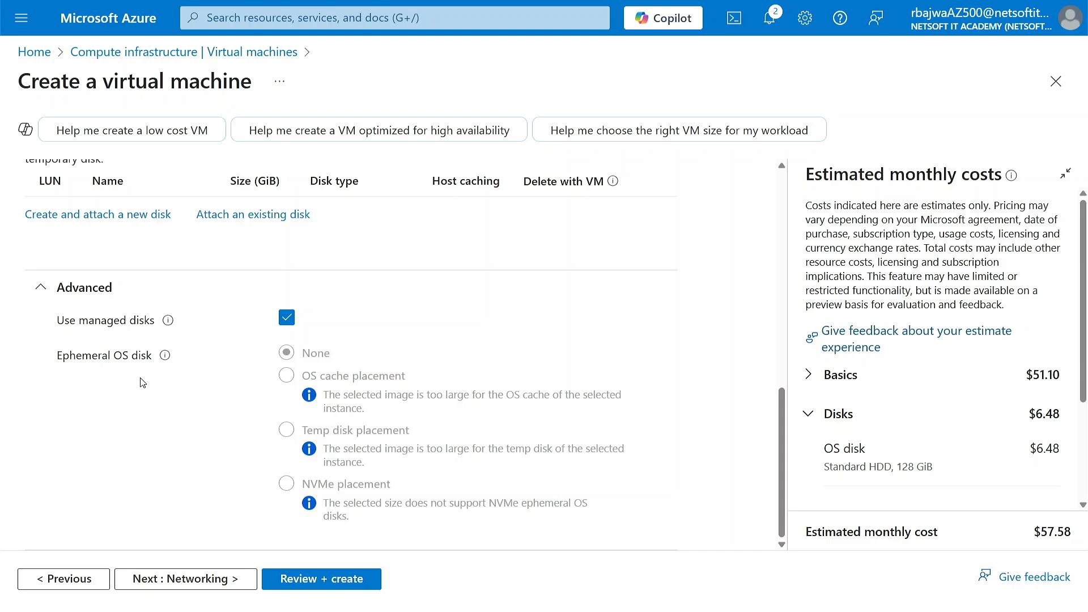
left_click(178, 578)
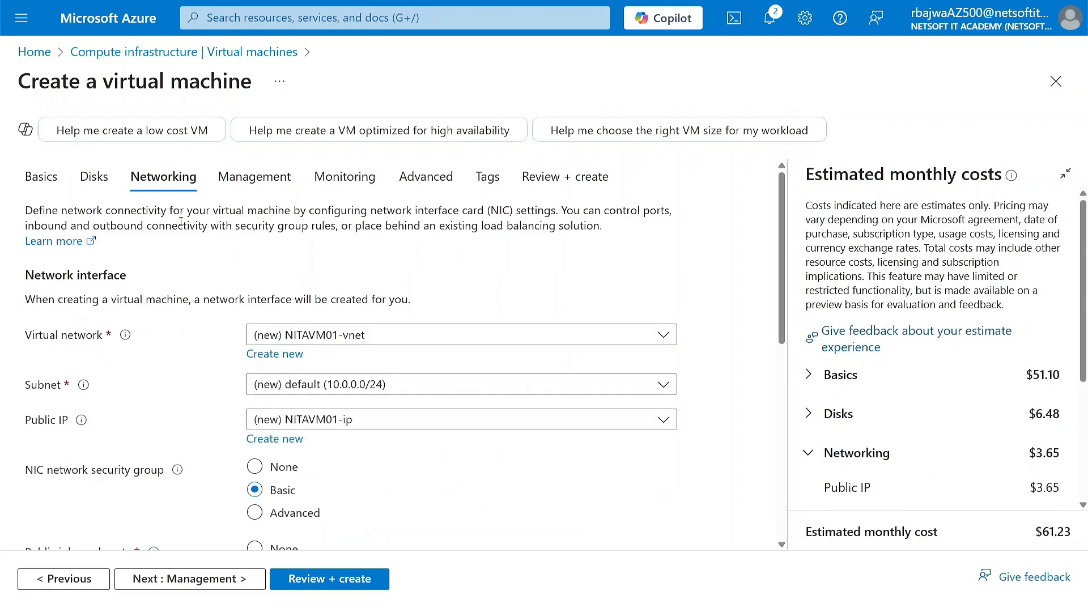
Review the virtual network, subnet, public IP, network security group and inbound port options of the network interface.
left_click(337, 333)
left_click_drag(174, 356, 285, 355)
left_click(189, 340)
scroll(409, 437, "down", 2)
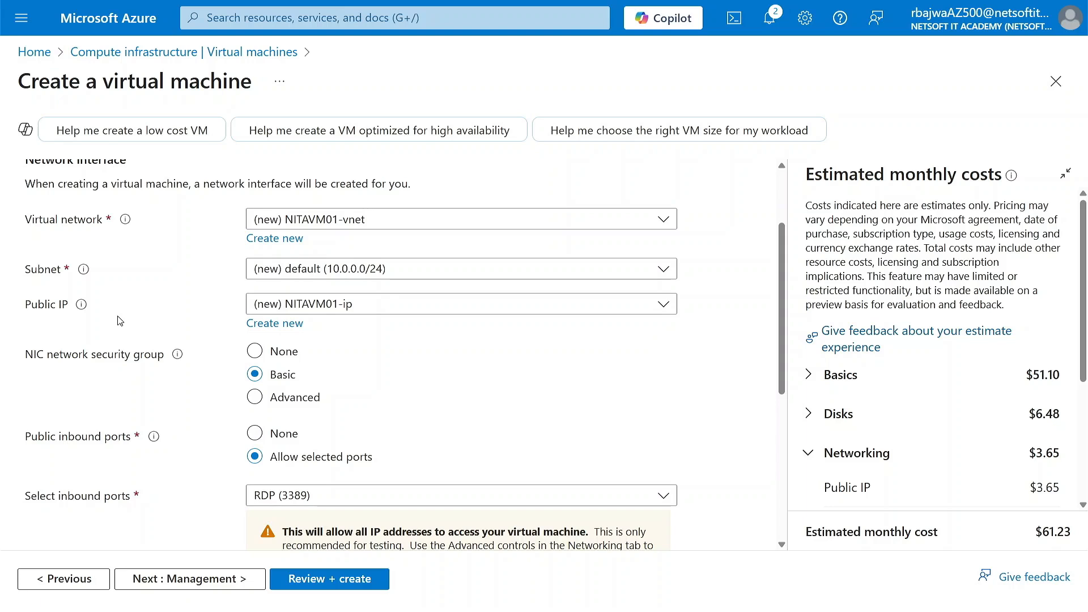
scroll(157, 427, "down", 3)
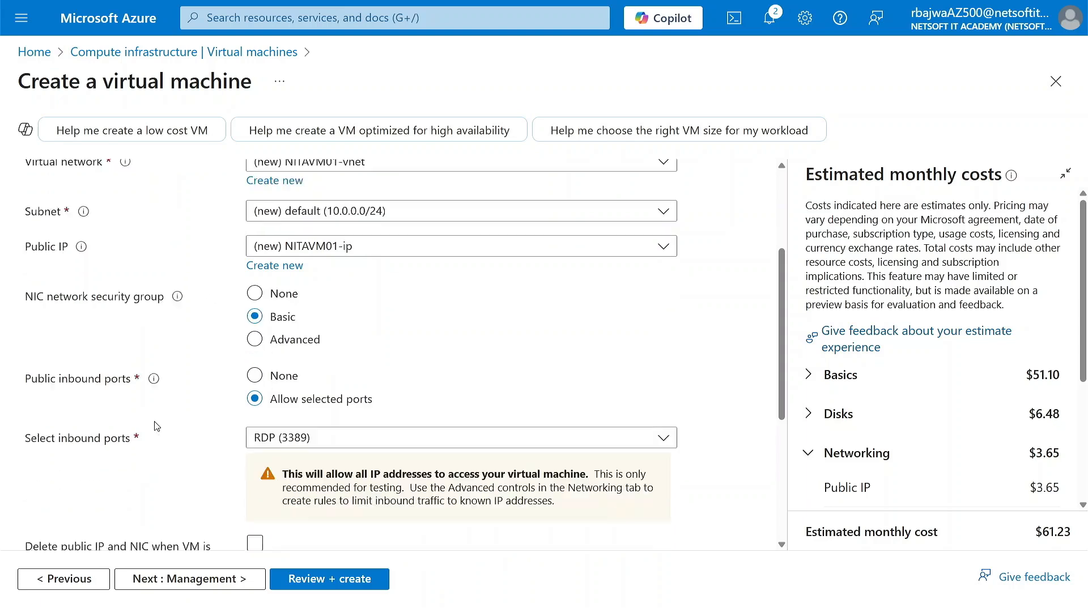
scroll(171, 286, "up", 1)
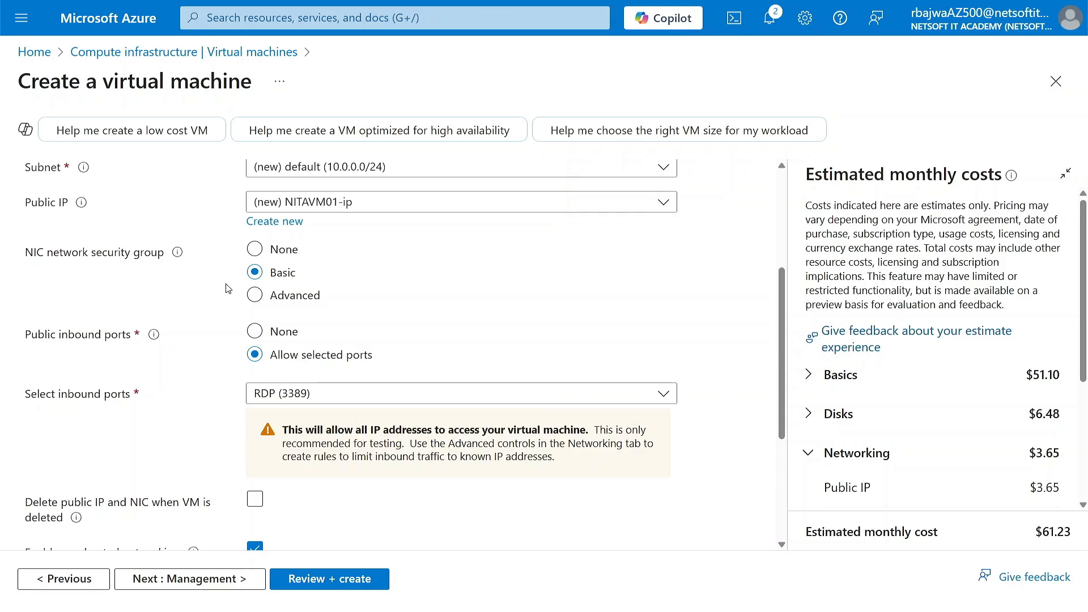
left_click(324, 395)
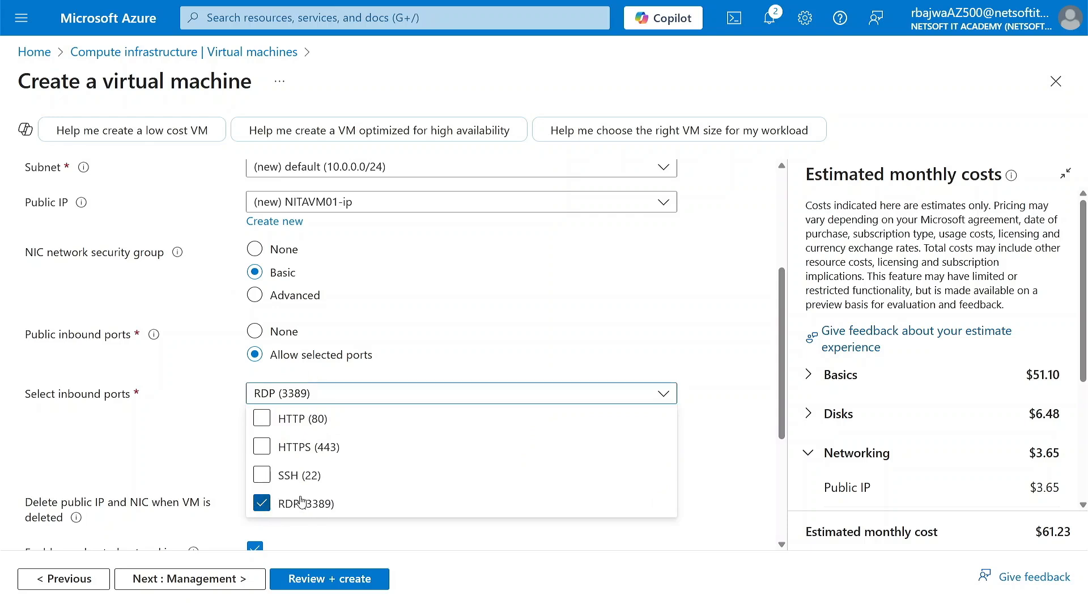
left_click(208, 443)
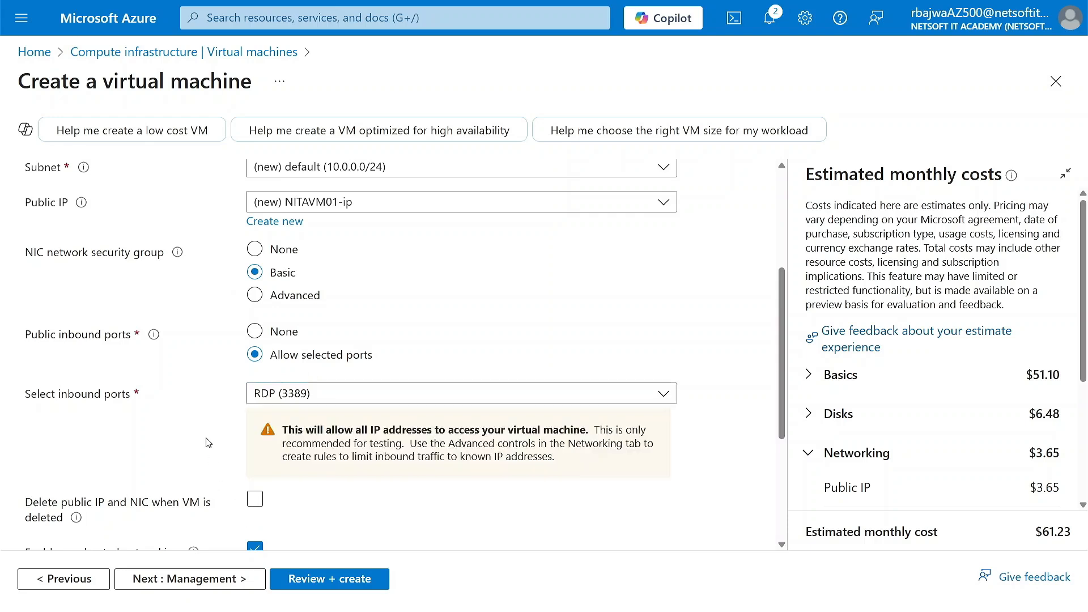
Enable deletion of the public IP and NIC when the VM is deleted, and continue to the management settings.
scroll(208, 443, "down", 4)
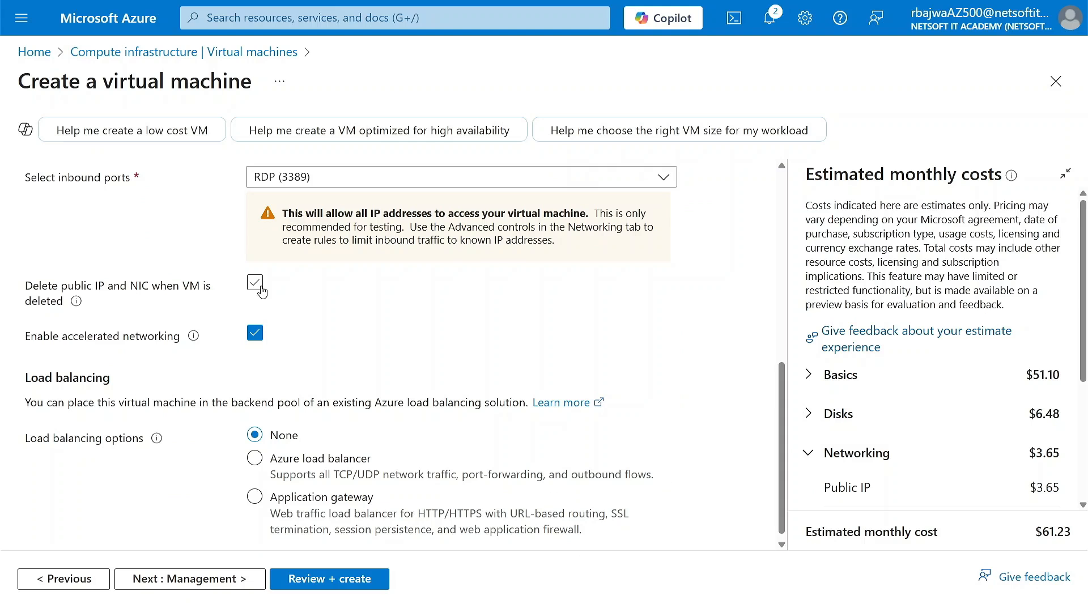
left_click(255, 283)
scroll(249, 418, "down", 1)
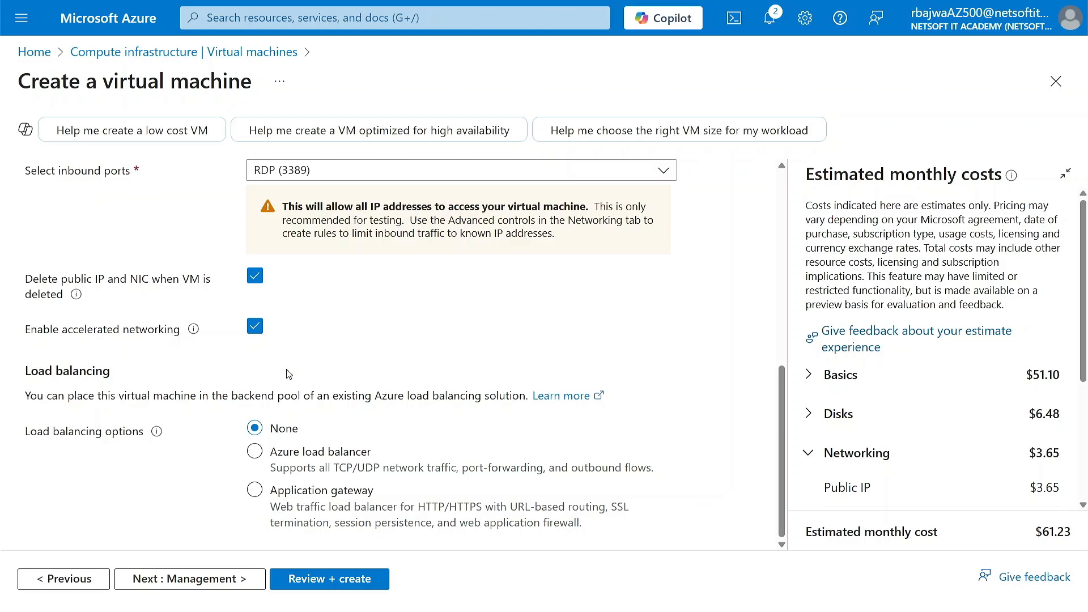
left_click(207, 579)
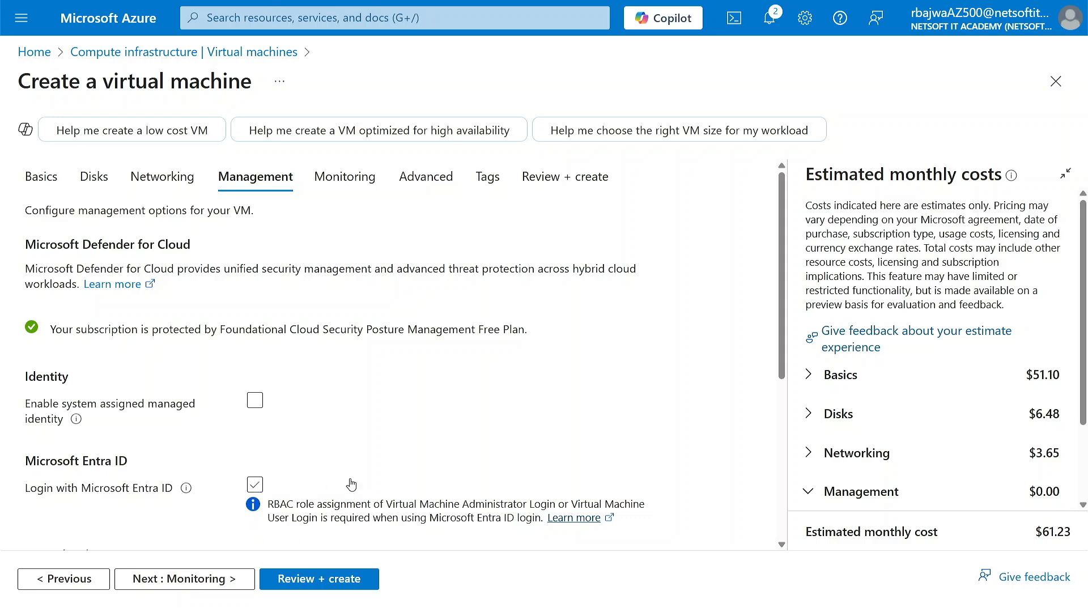
Turn off login with Microsoft Entra ID and preview the auto-shutdown settings, switching auto-shutdown back off.
key("space")
scroll(358, 481, "down", 5)
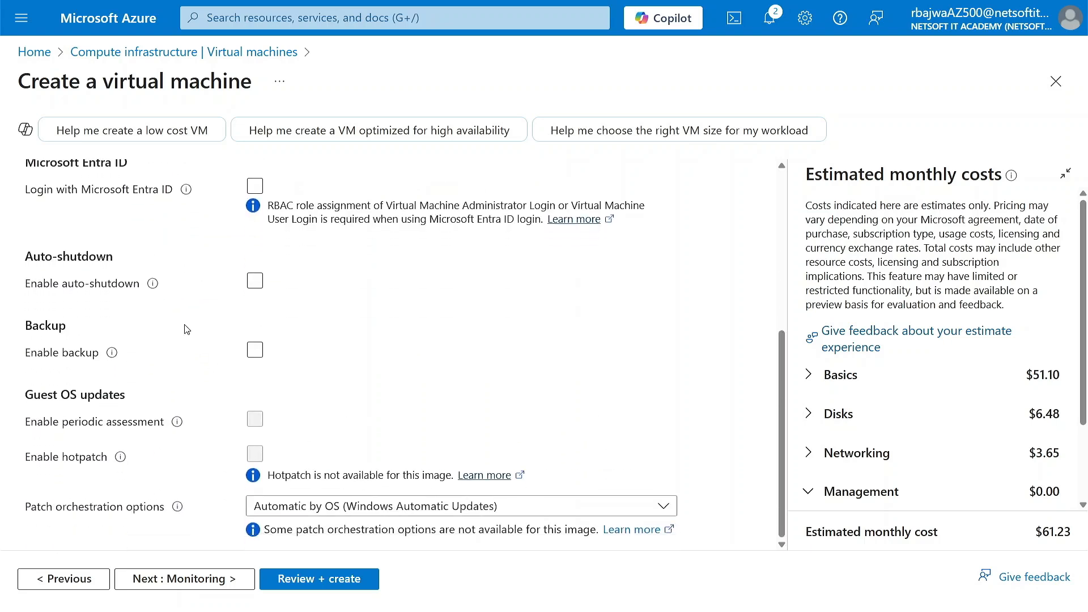
left_click(254, 281)
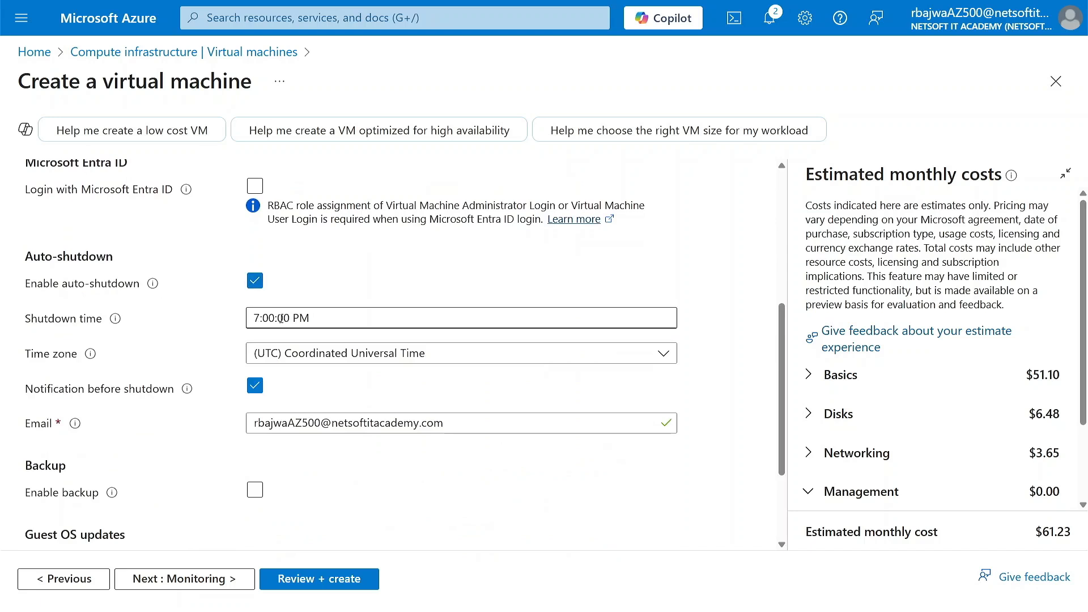
left_click(255, 286)
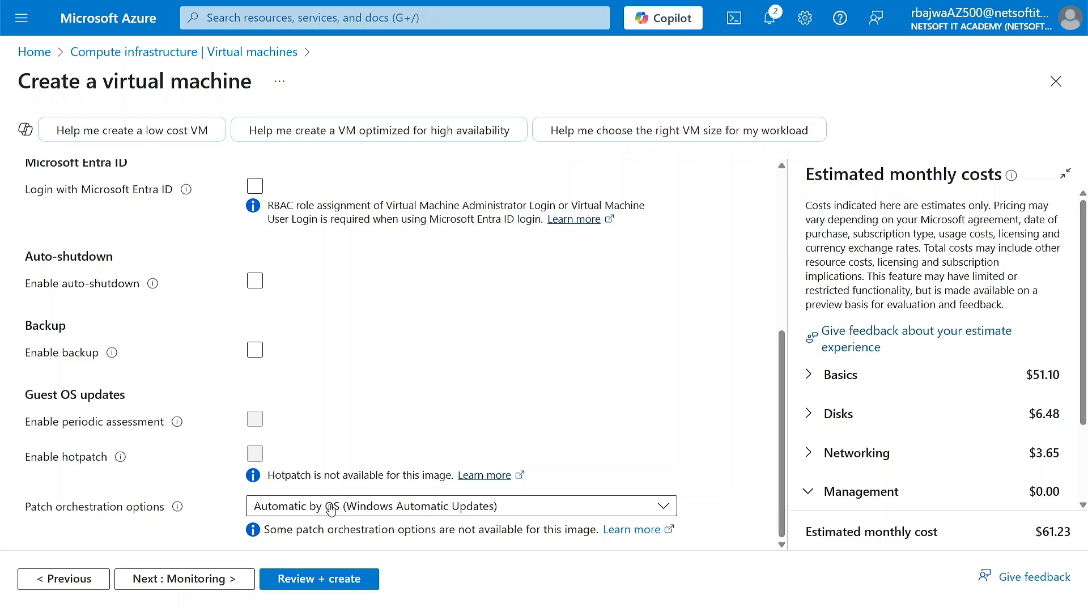
Review the patch orchestration options for guest OS updates, and continue to the monitoring settings.
left_click(399, 508)
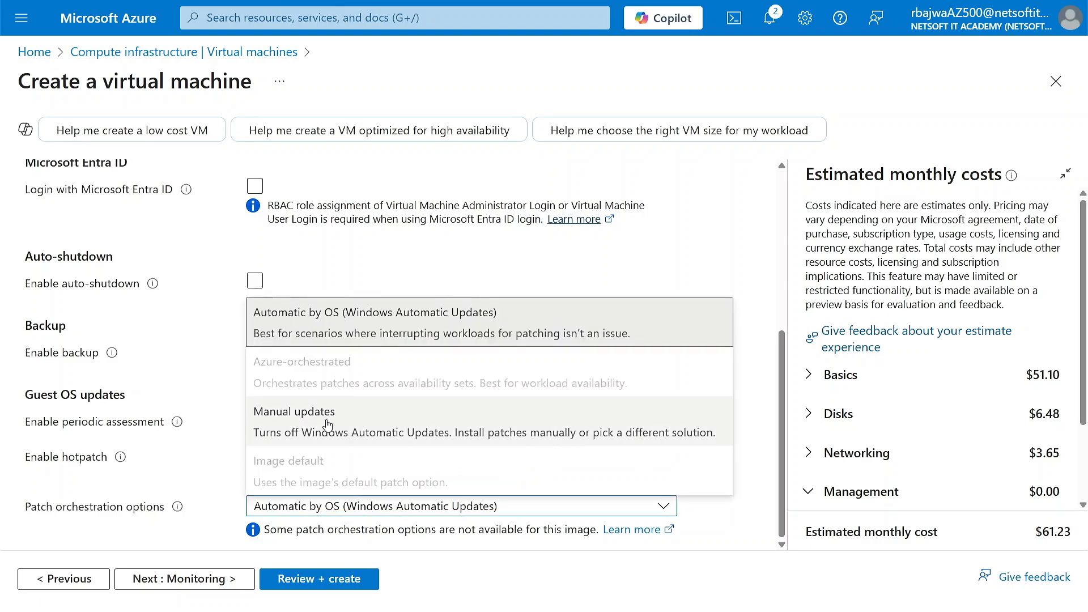
left_click(214, 375)
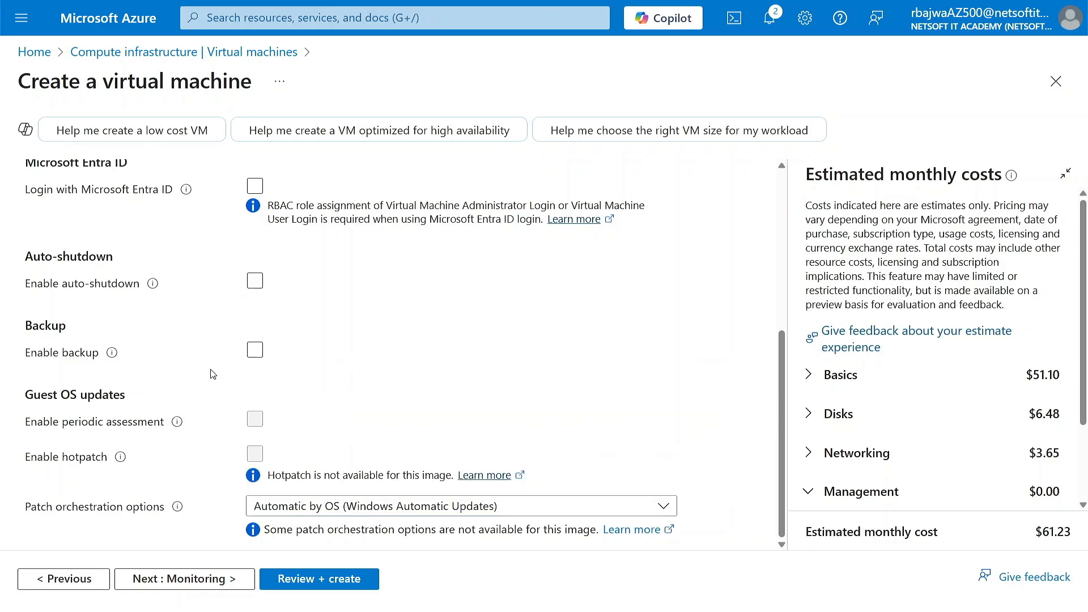
scroll(241, 488, "up", 3)
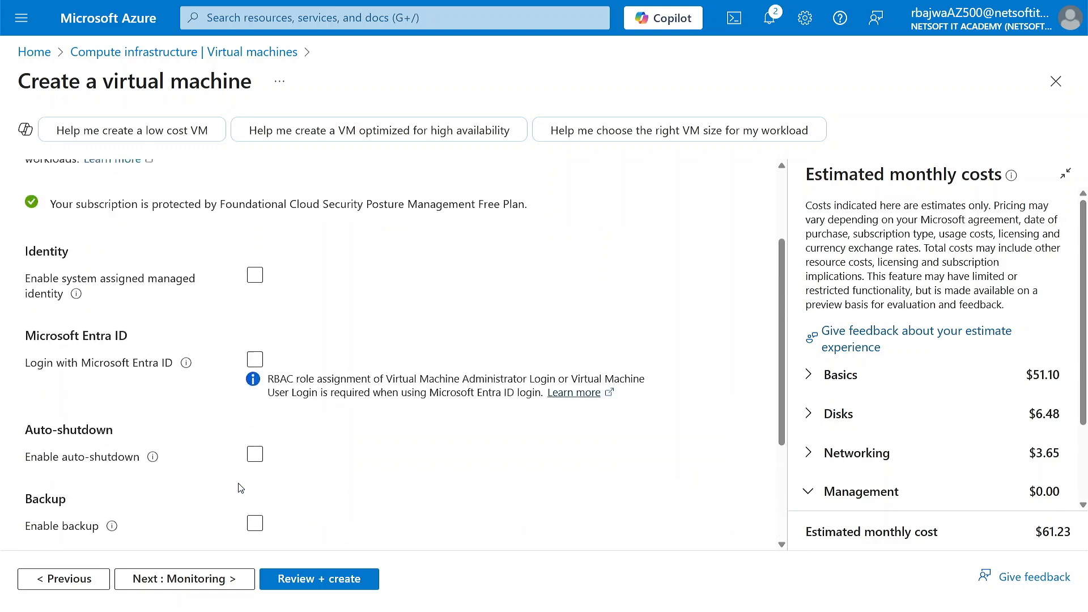
left_click(213, 579)
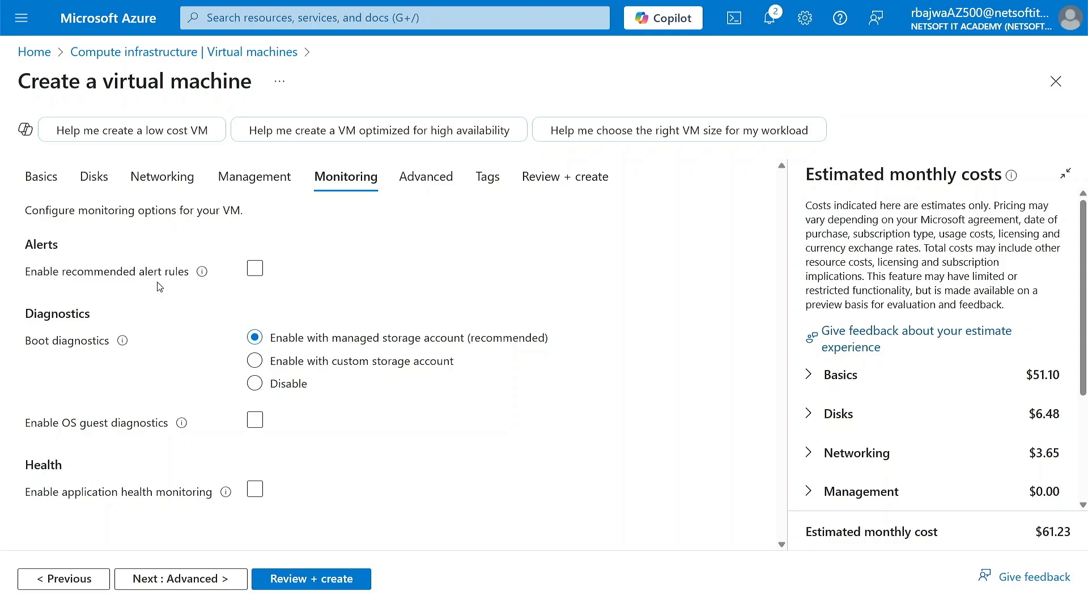
Disable boot diagnostics and continue to the advanced settings.
left_click(264, 390)
left_click(199, 575)
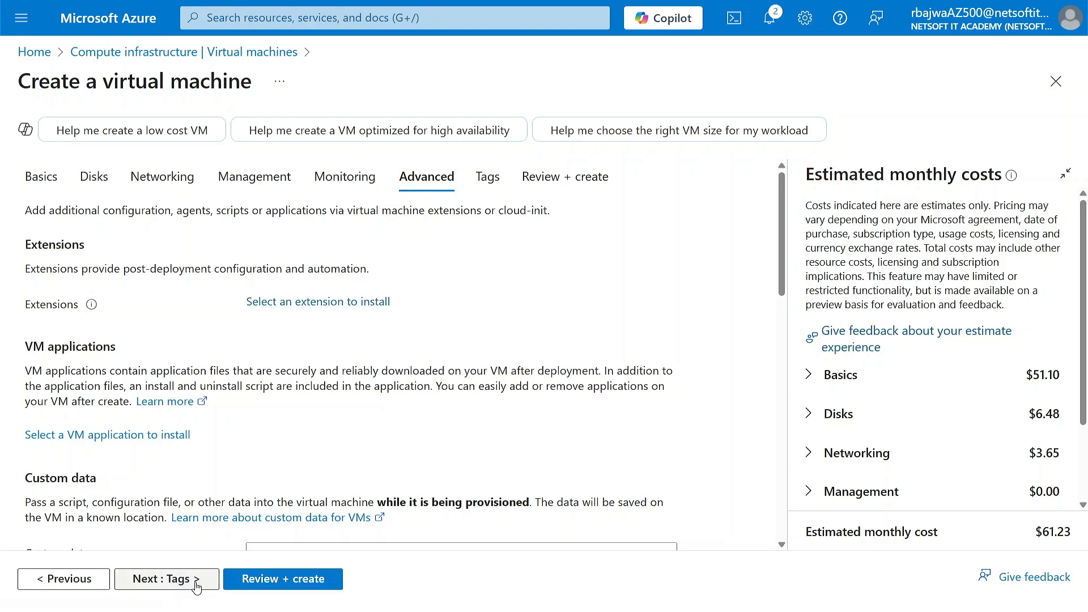
Skip the advanced settings and tags, validate the configuration and create the virtual machine.
left_click(201, 579)
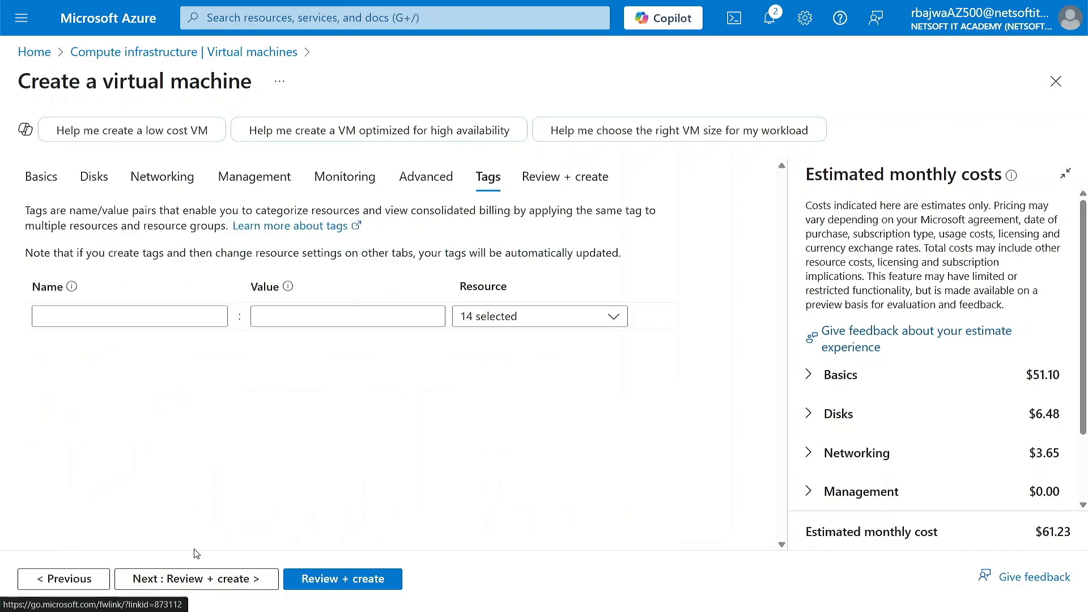
left_click(205, 579)
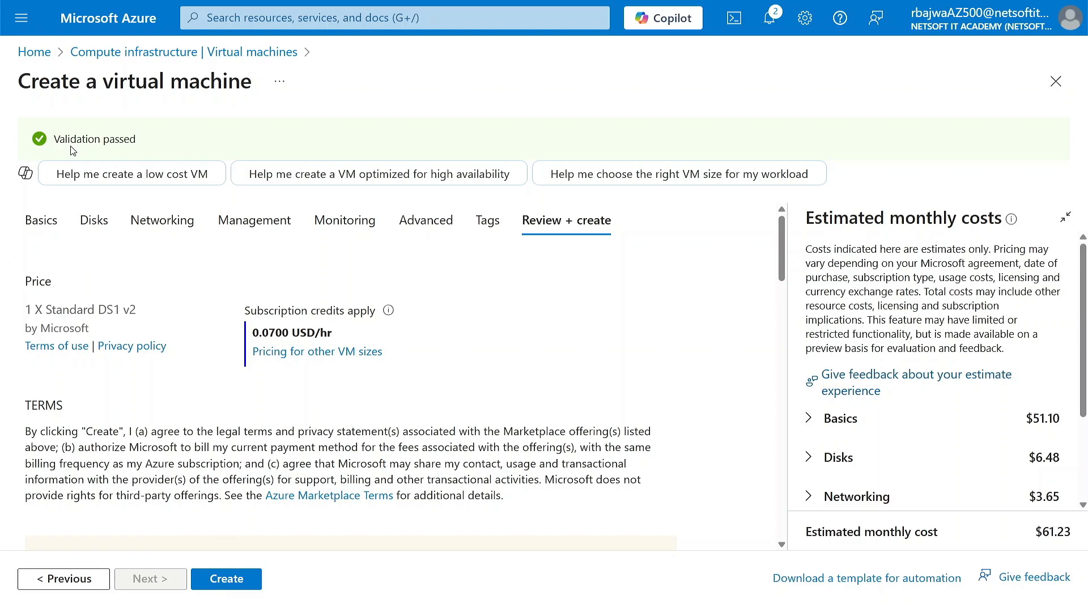
left_click(218, 581)
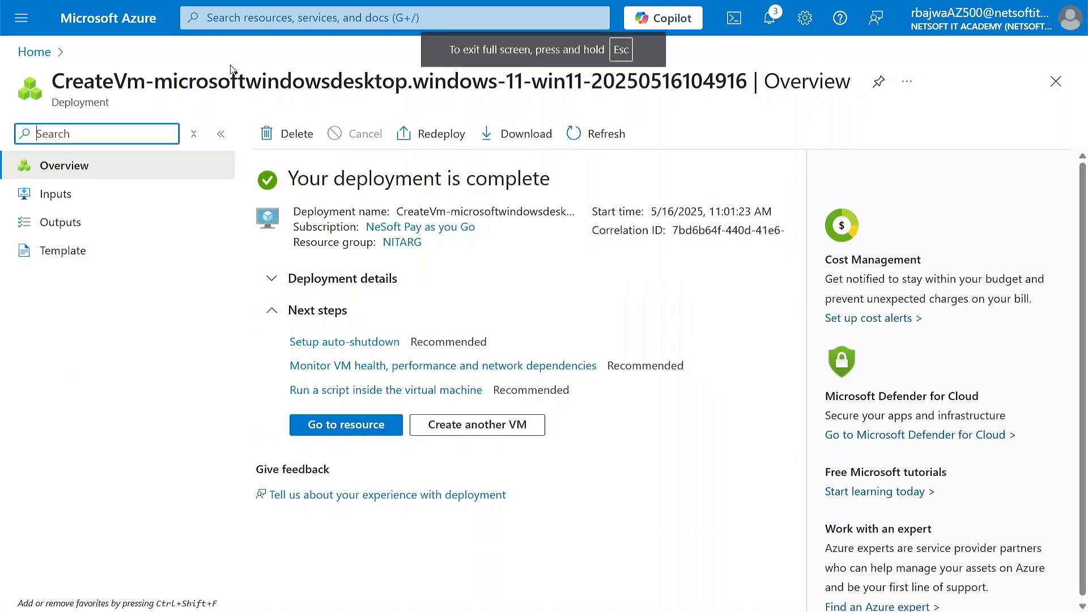
Open the overview of NITAVM01 from the list of virtual machines.
left_click(109, 20)
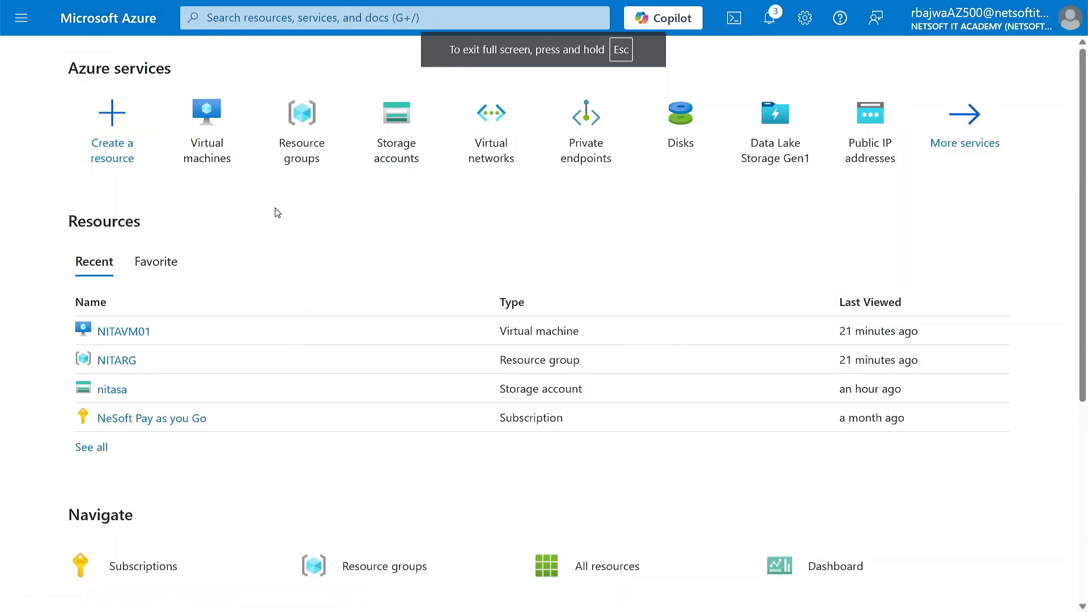
left_click(209, 123)
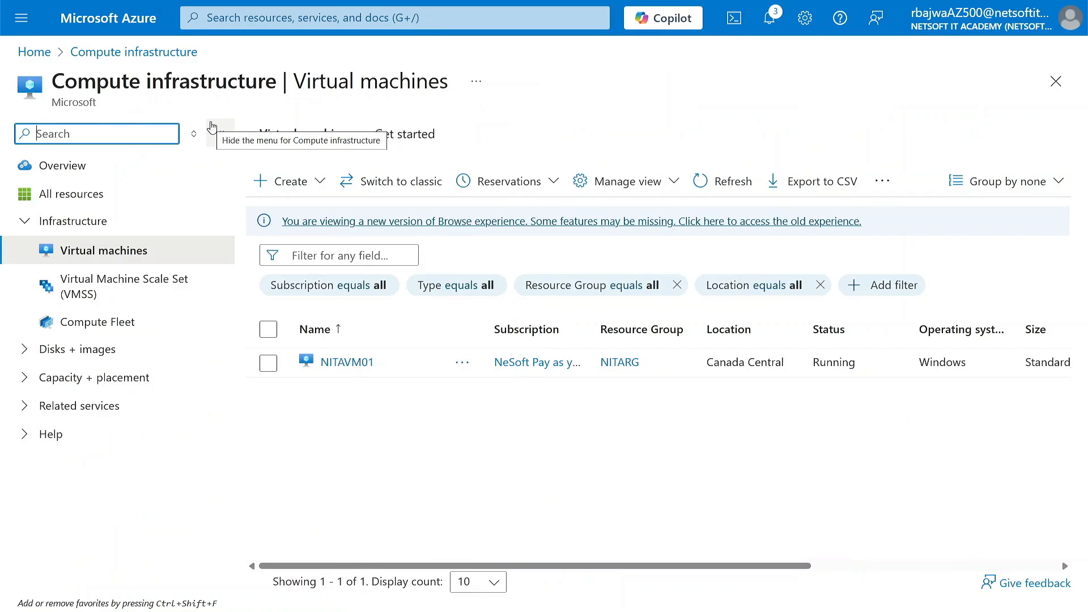
left_click(347, 361)
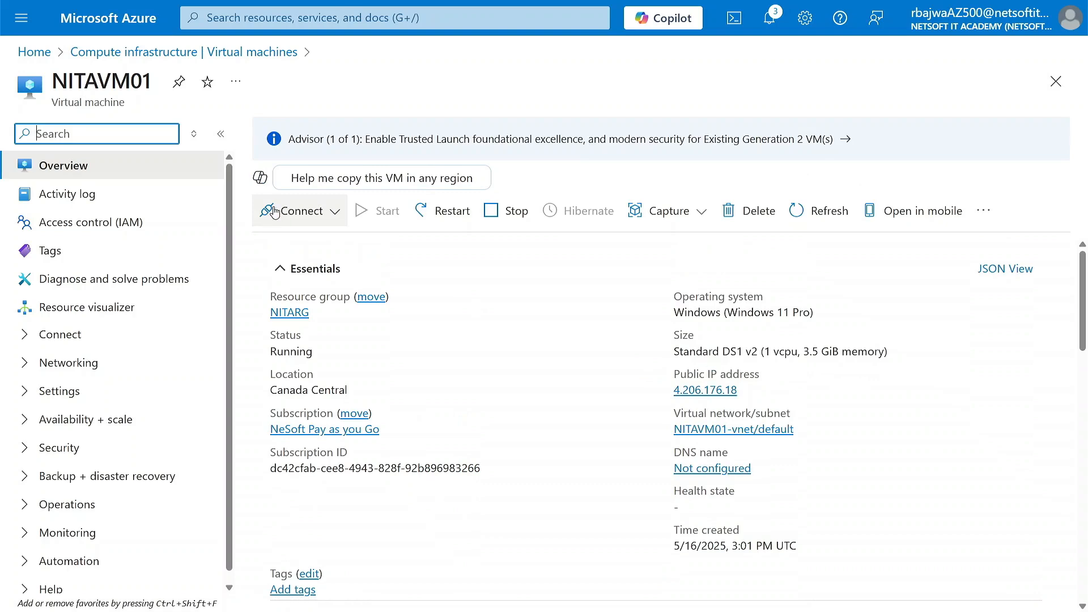
Open the connection options of NITAVM01 and copy its public IP address.
left_click(332, 213)
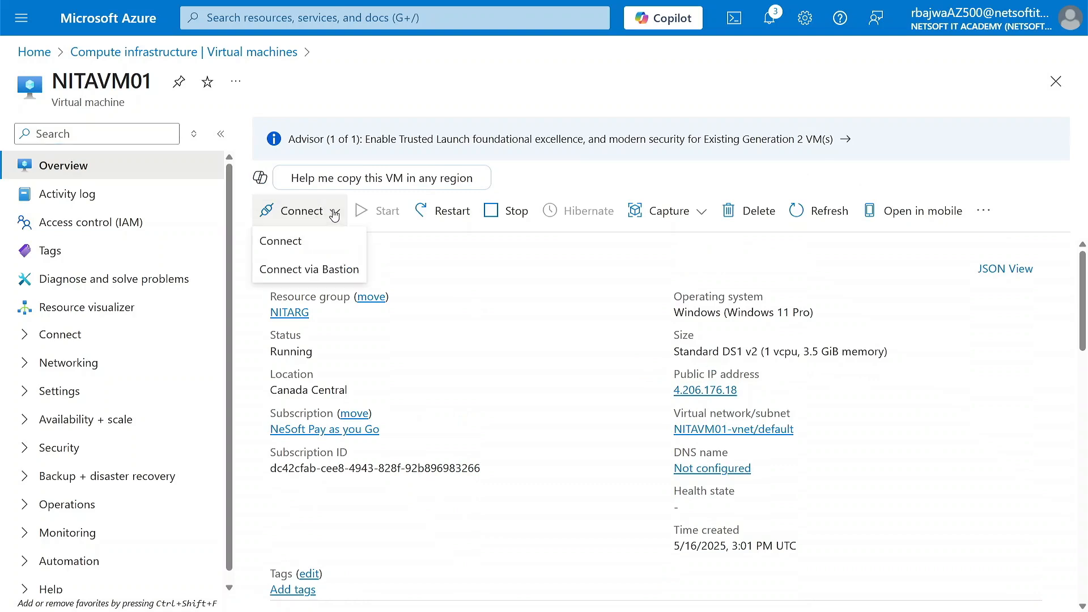
left_click(282, 249)
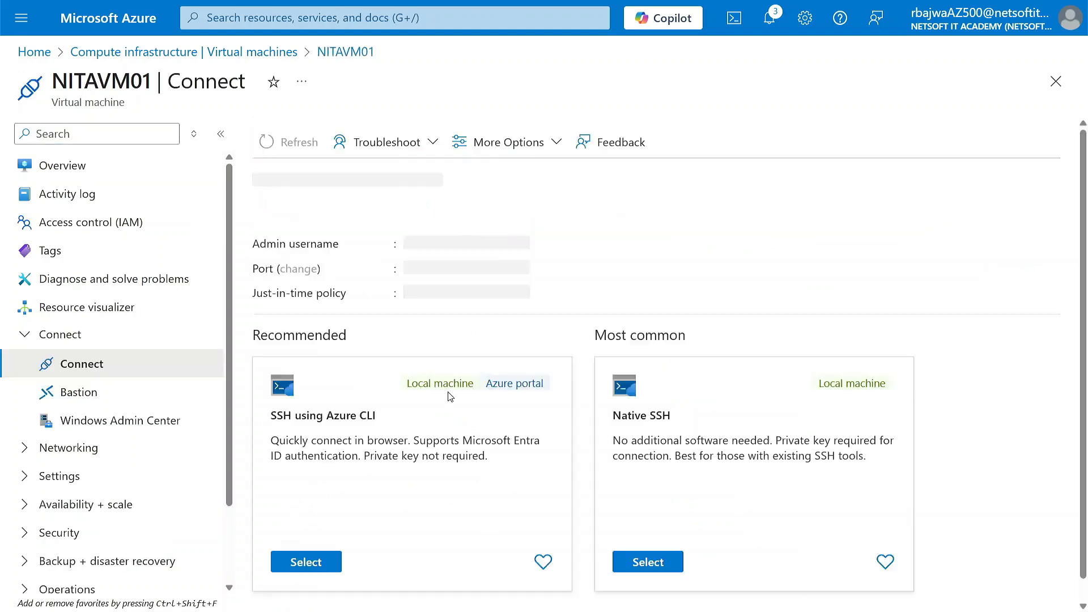
scroll(492, 411, "down", 1)
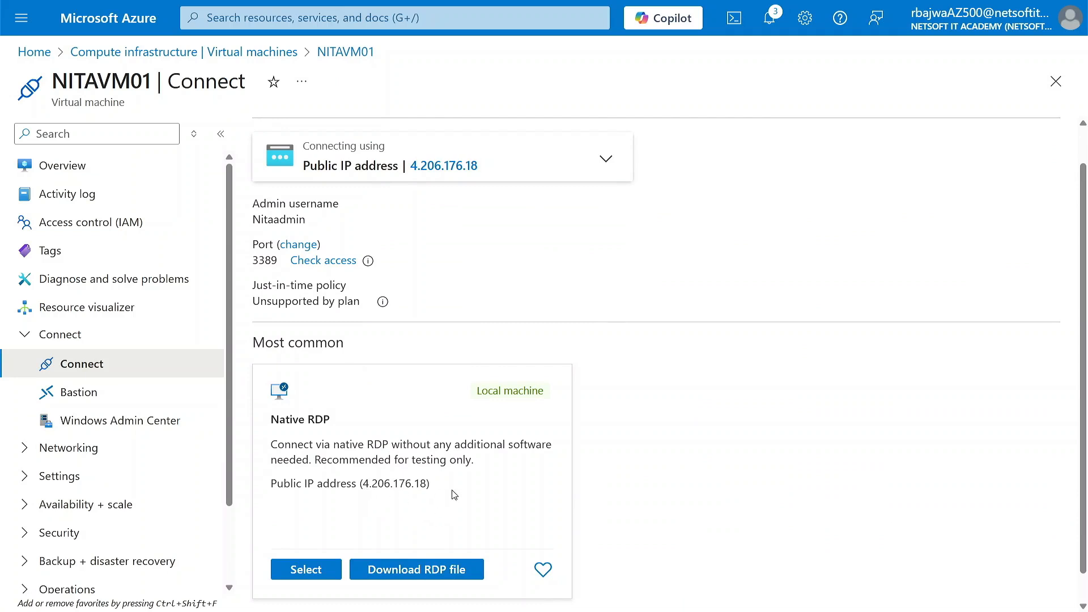
mouse_move(488, 171)
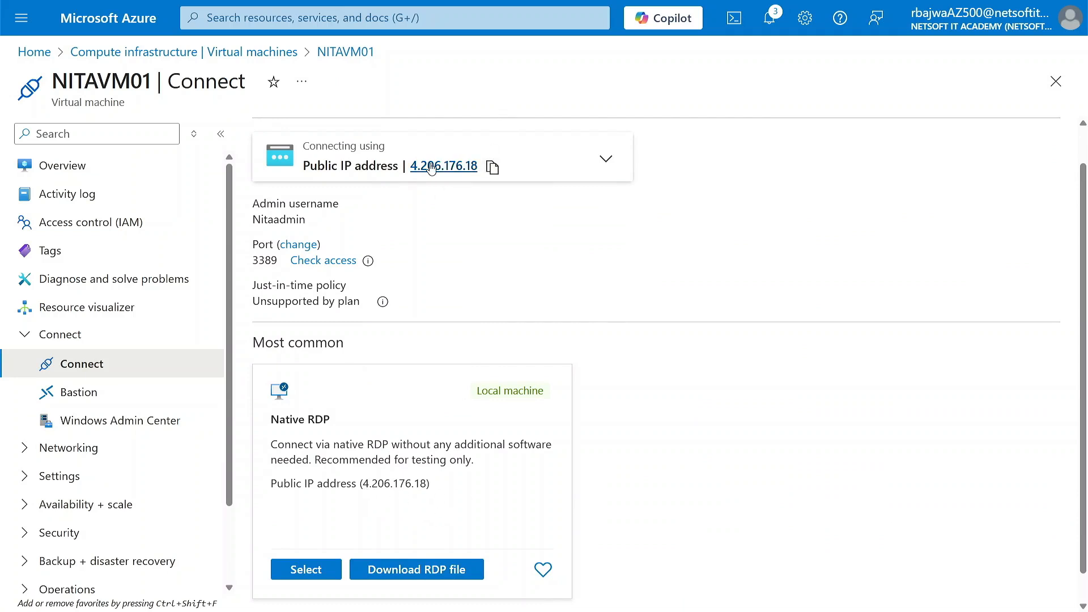
left_click(494, 170)
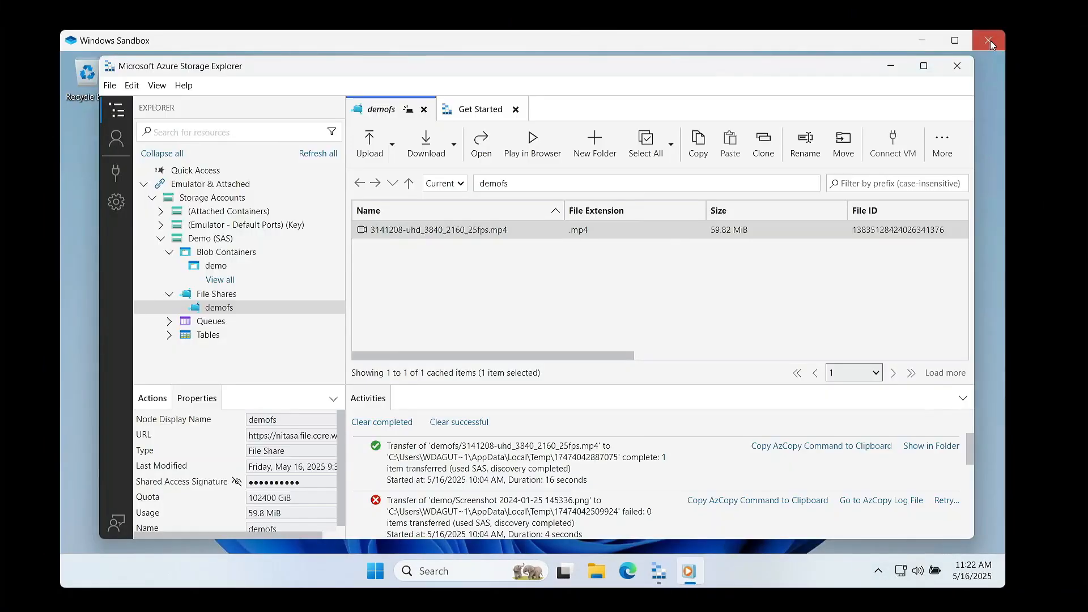
Close Windows Sandbox and confirm discarding its session.
left_click(990, 40)
left_click(622, 367)
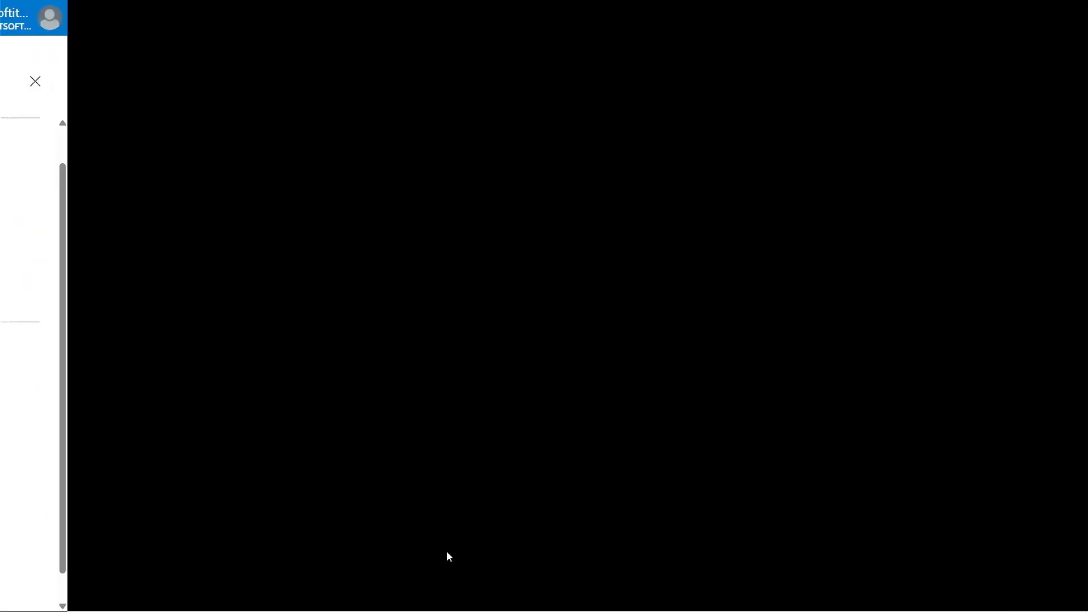
Launch Remote Desktop Connection (mstsc) and connect to the copied public IP address 4.206.176.18.
key("super")
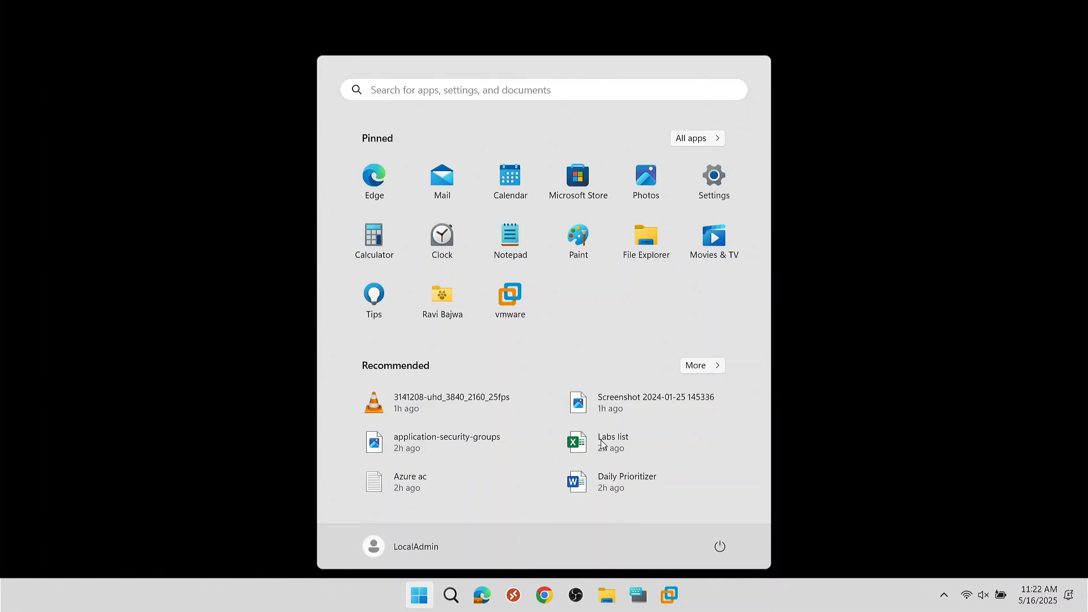
type("mstsc")
key("Return")
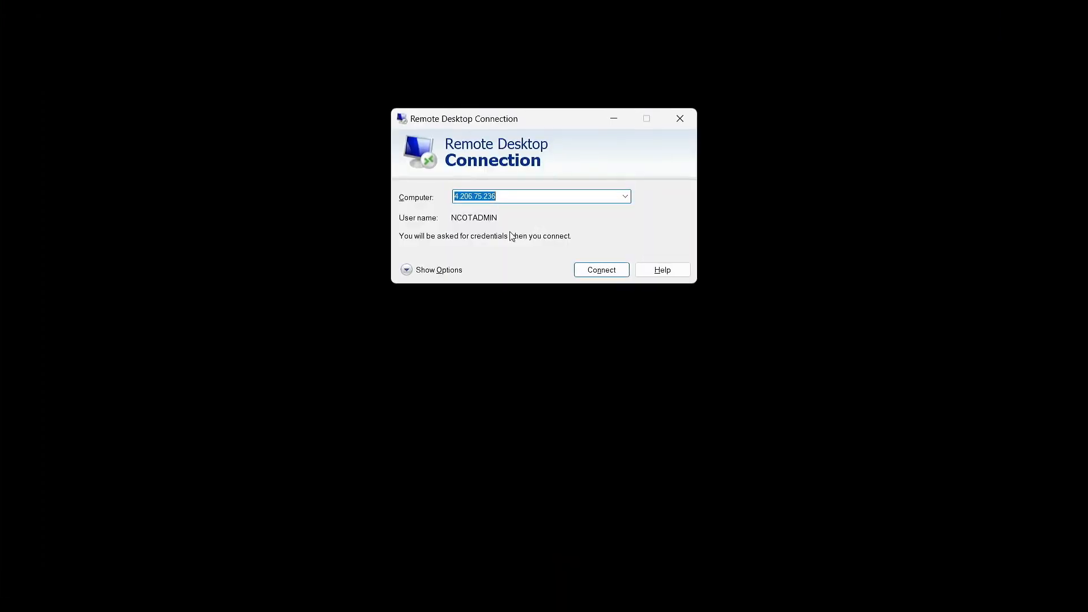
key("ctrl+v")
left_click(604, 270)
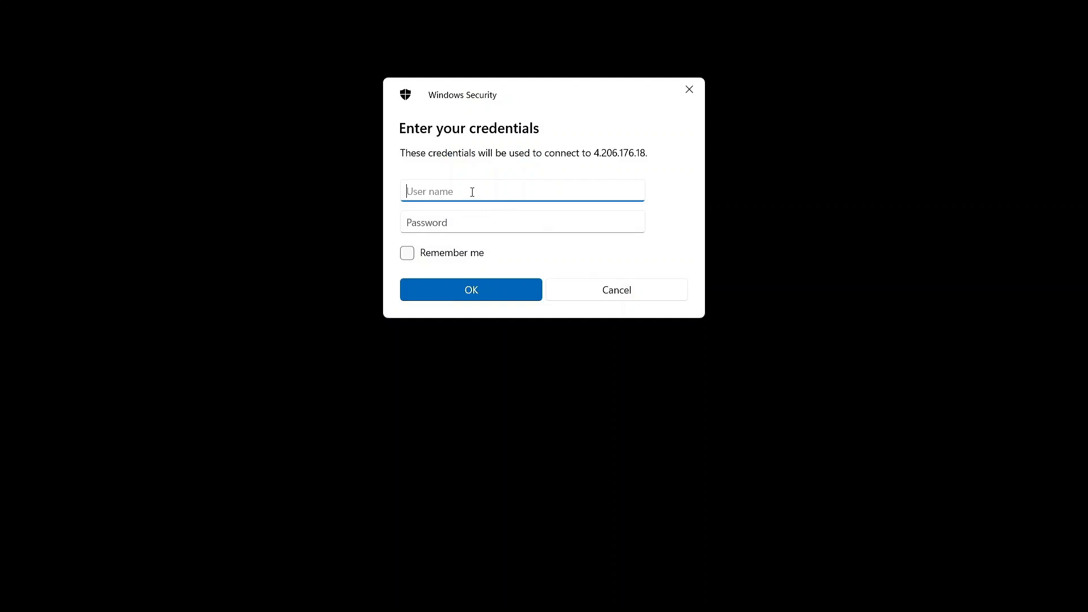
Sign in to the remote virtual machine as nitaadmin with the administrator account password.
type("nitaadmi")
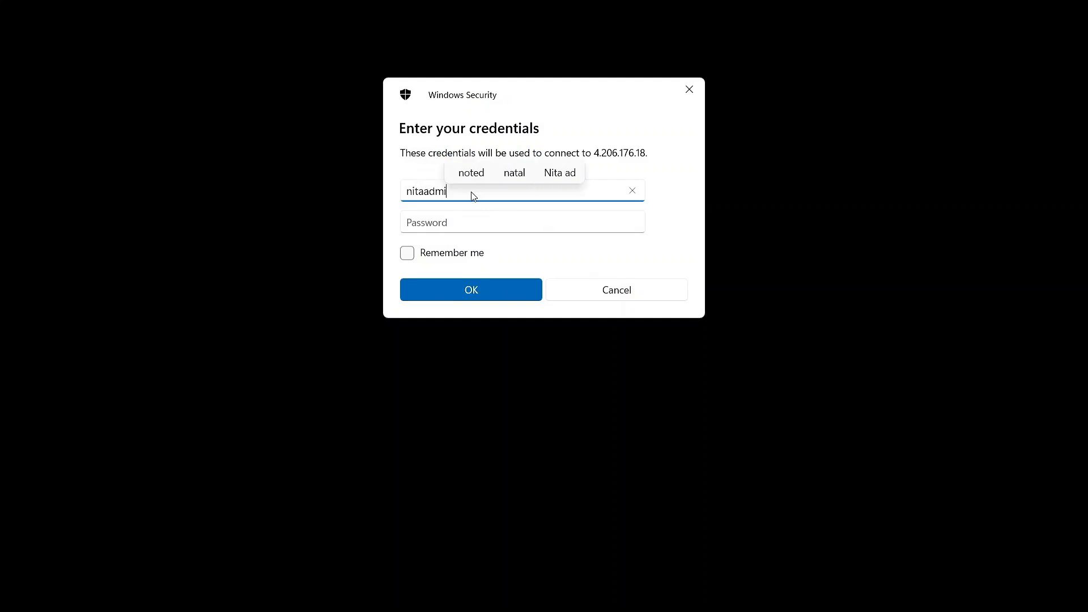
type("n")
key("Tab")
type("•••••••")
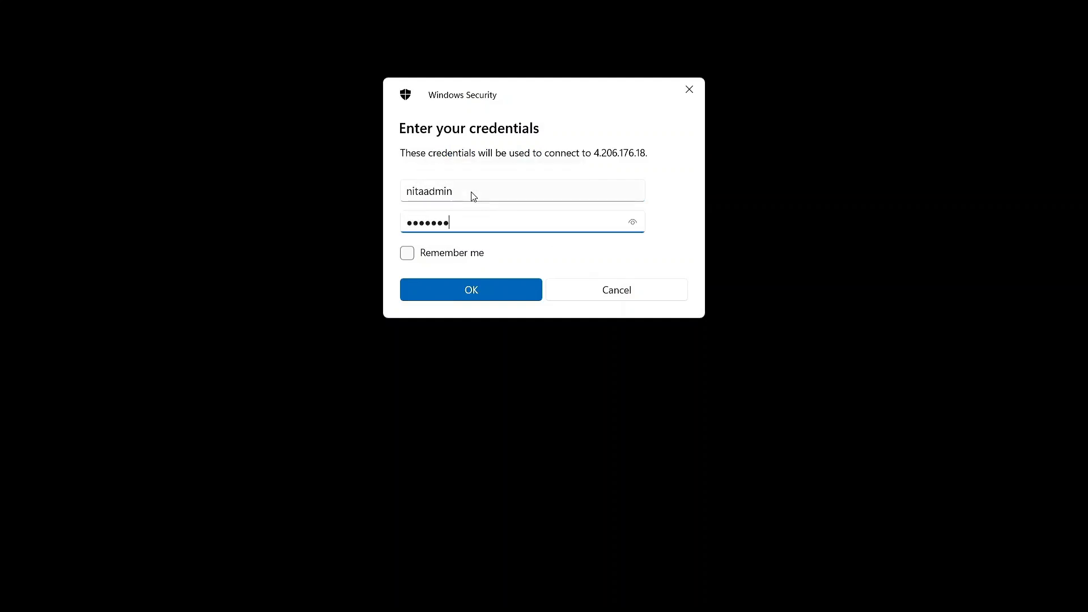
type("•••••")
key("Return")
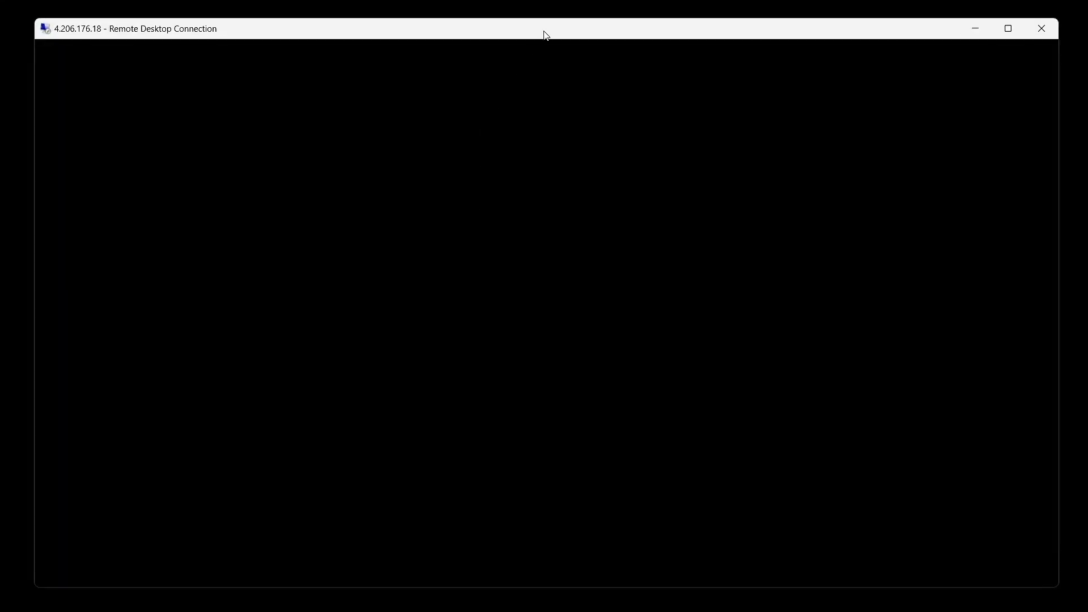
left_click_drag(546, 35, 550, 37)
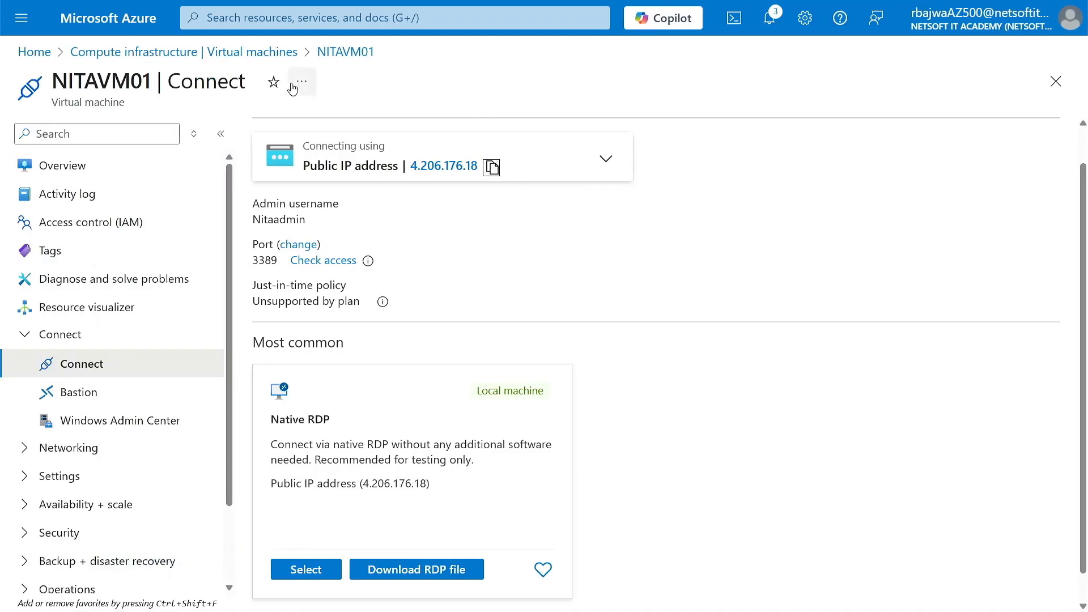
Return to the Azure portal and open the Virtual networks service.
left_click(185, 56)
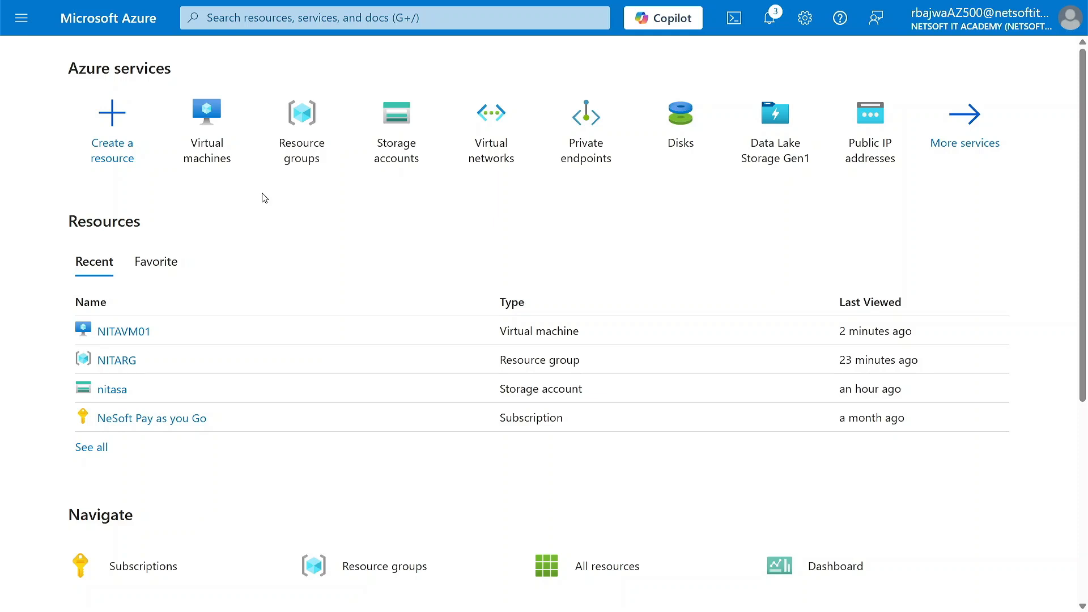
left_click(305, 119)
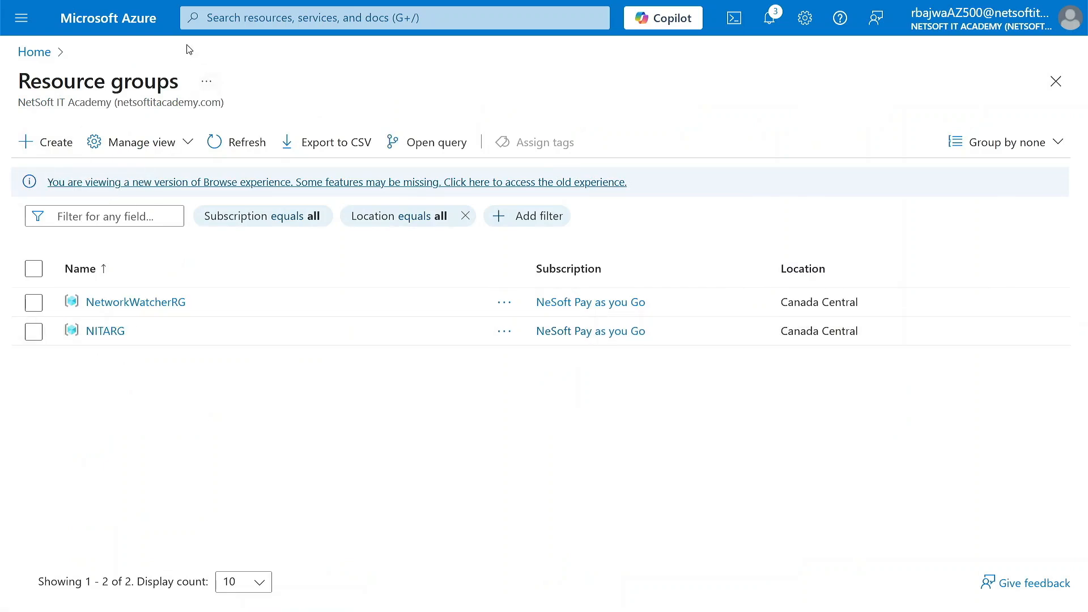
left_click(224, 22)
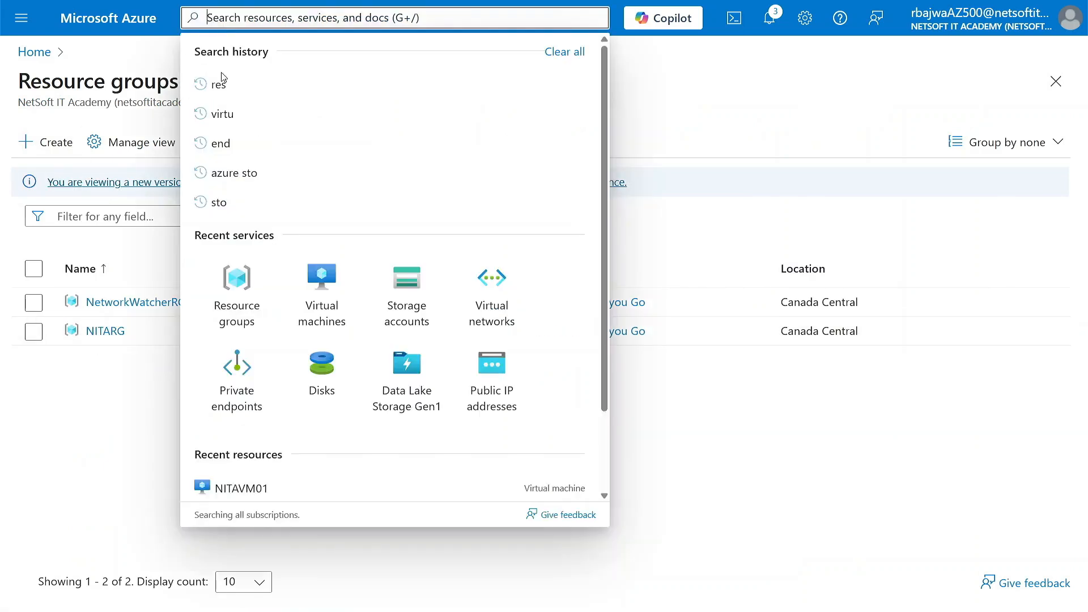
left_click(490, 313)
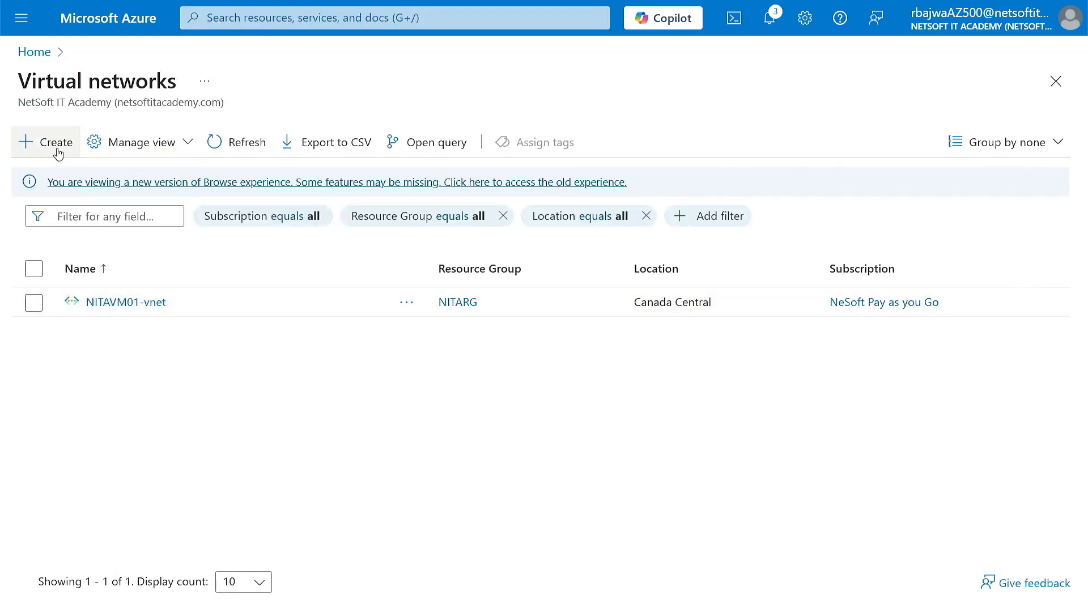
Start a new virtual network, assigning it to resource group NITARG and naming it NITAVNET01.
left_click(56, 148)
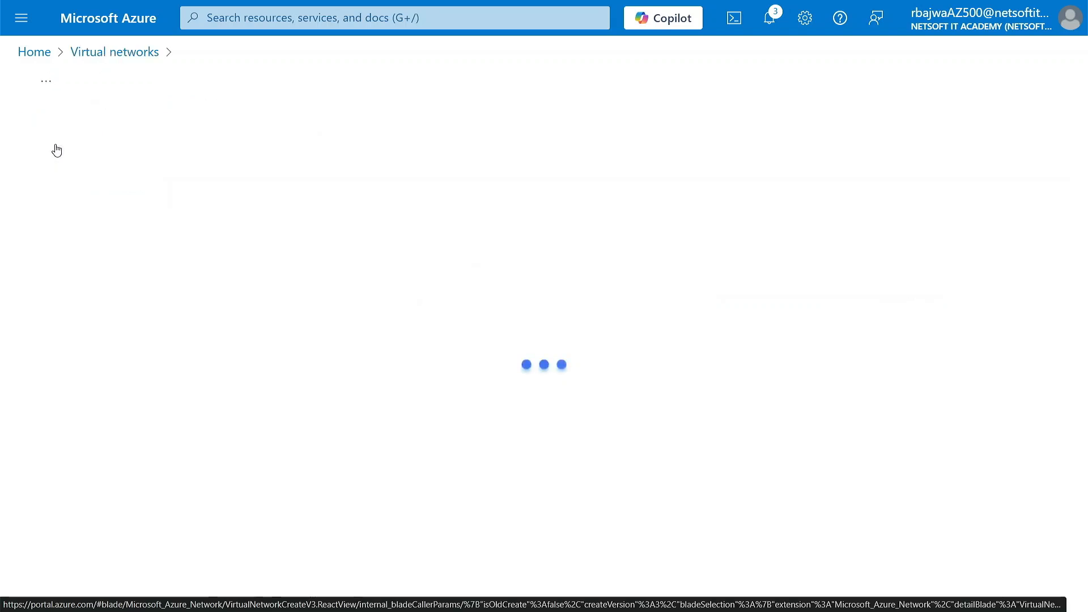
scroll(255, 417, "down", 2)
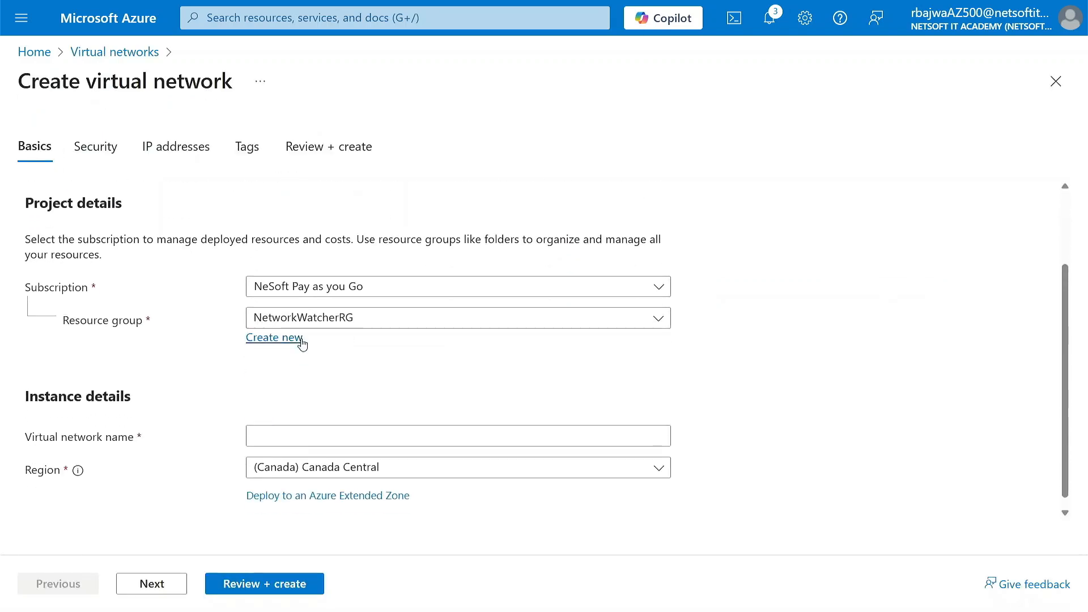
left_click(352, 318)
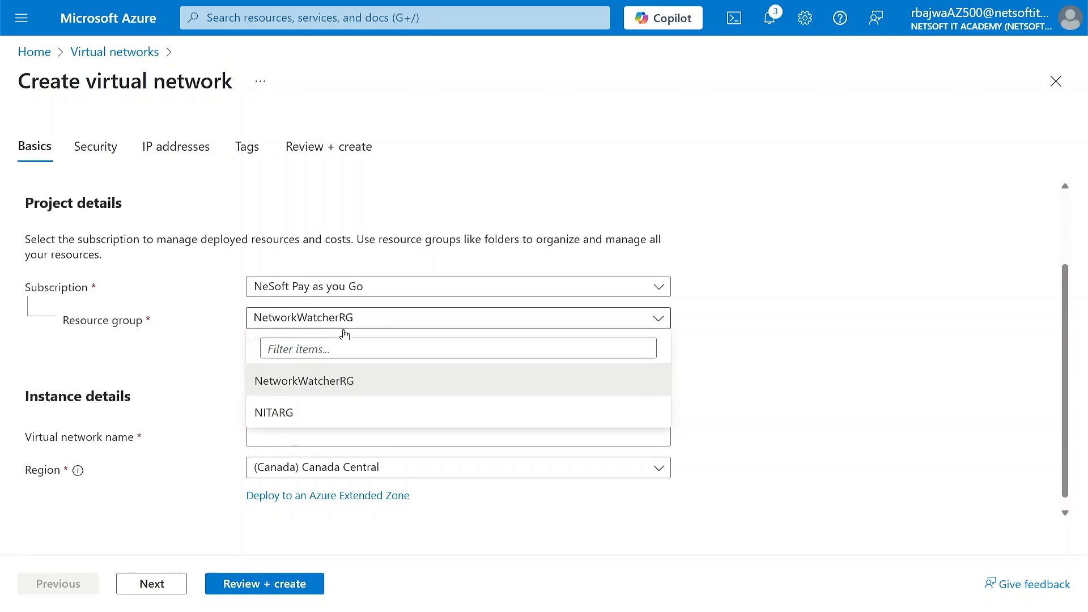
left_click(290, 413)
left_click(274, 437)
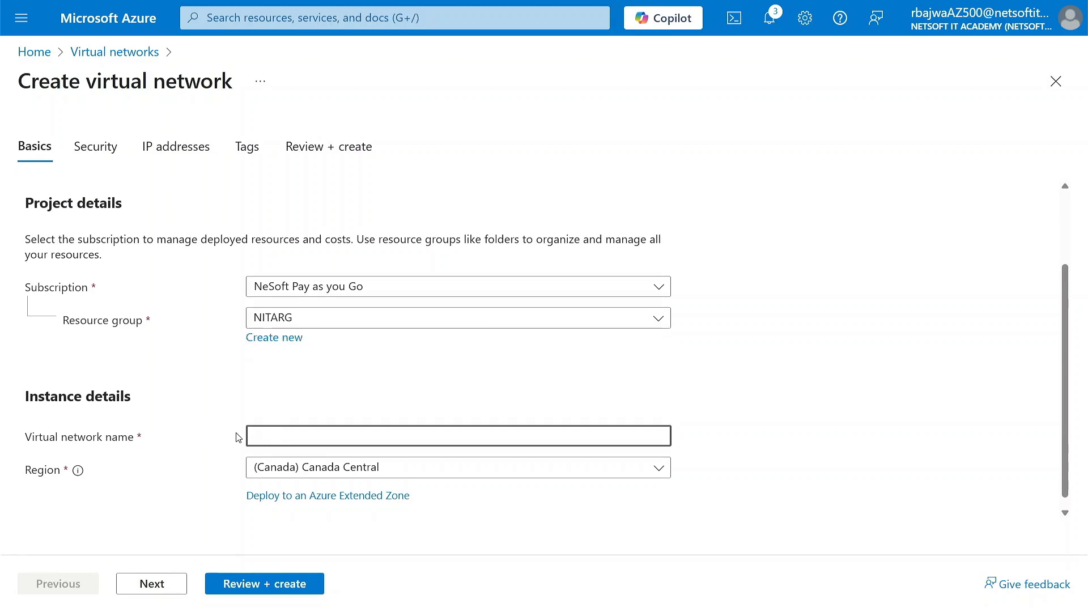
type("NI")
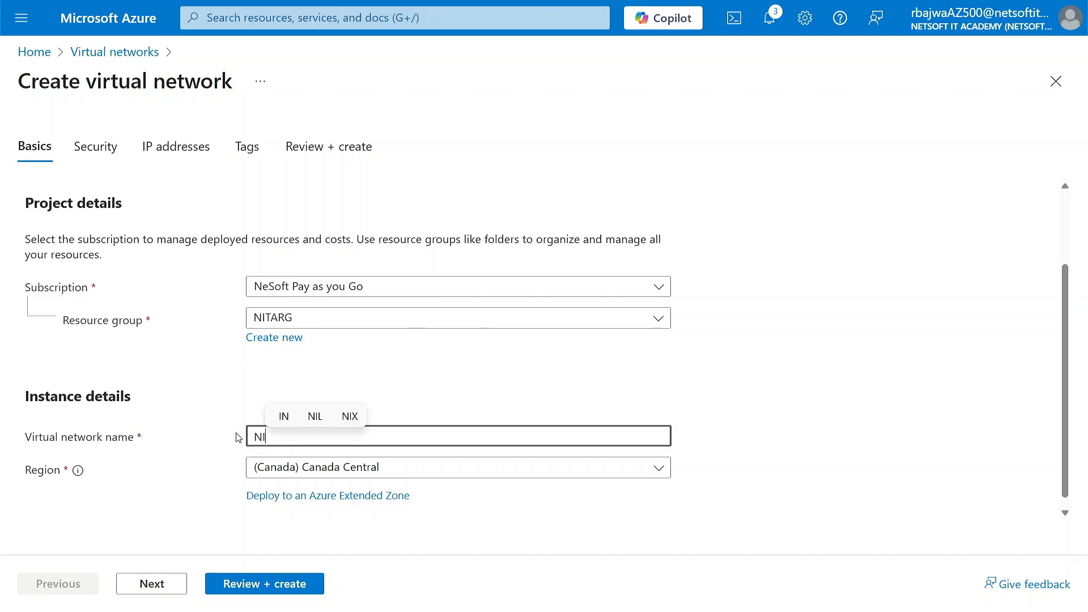
type("TAVNET01")
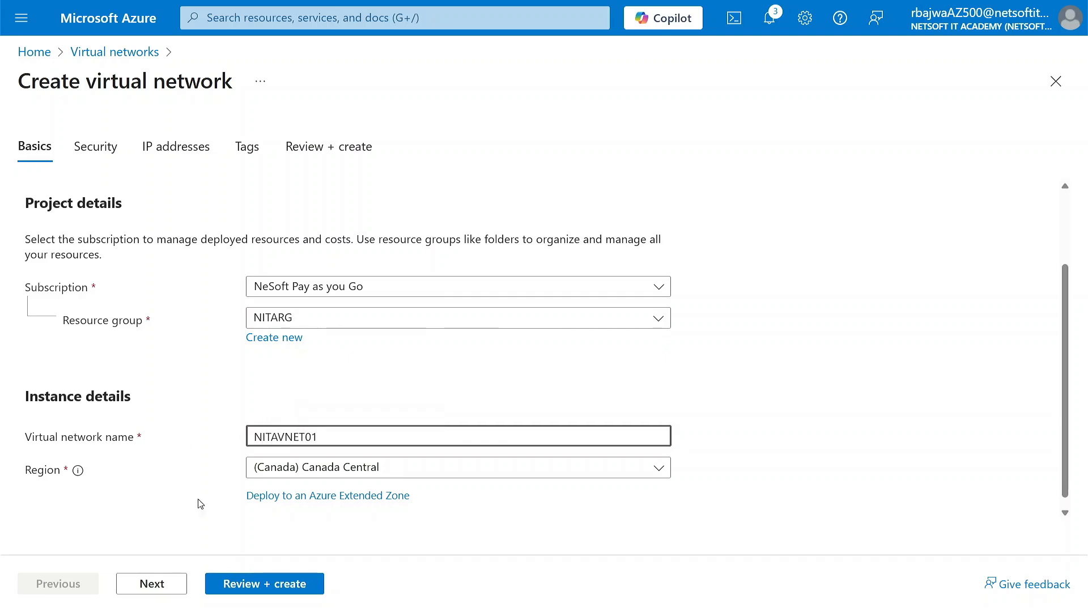
Leave the security options at their defaults and set the virtual network's IPv4 address space to start at 172.16.0.0.
left_click(151, 584)
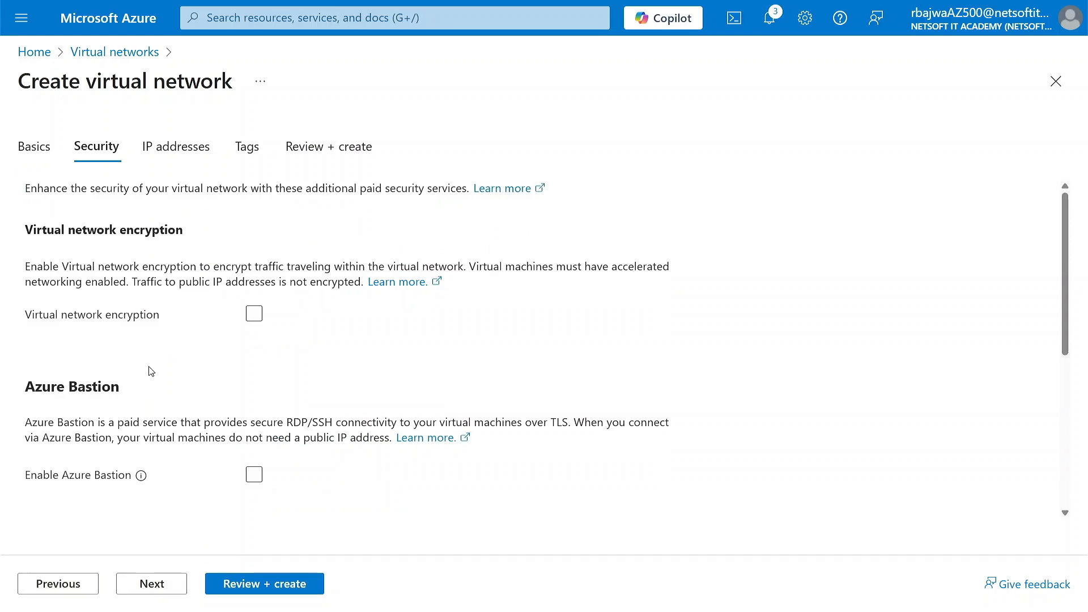
left_click(63, 591)
scroll(252, 505, "down", 3)
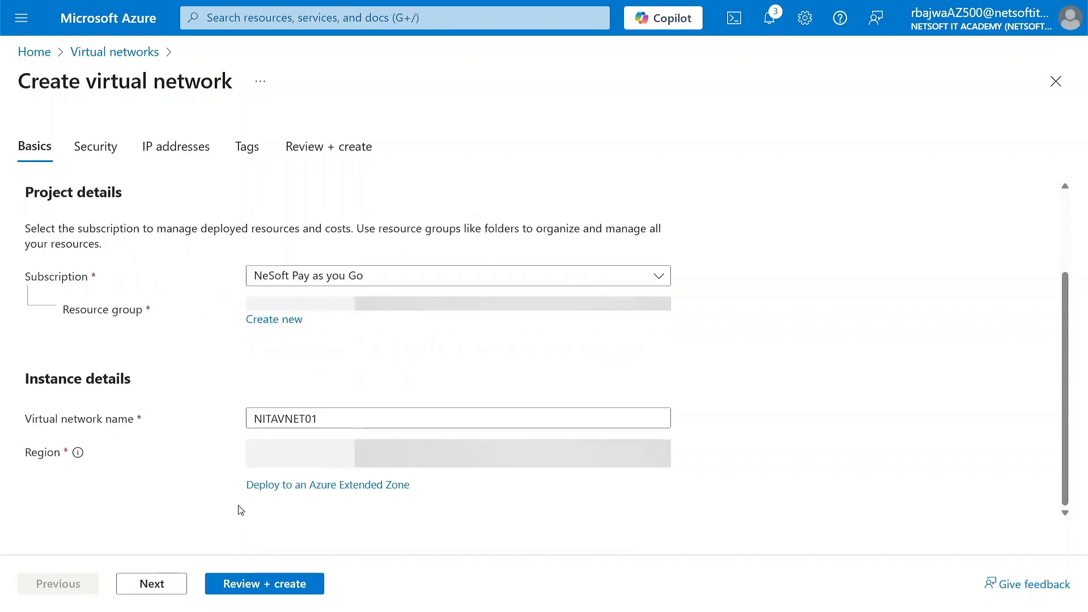
left_click(170, 587)
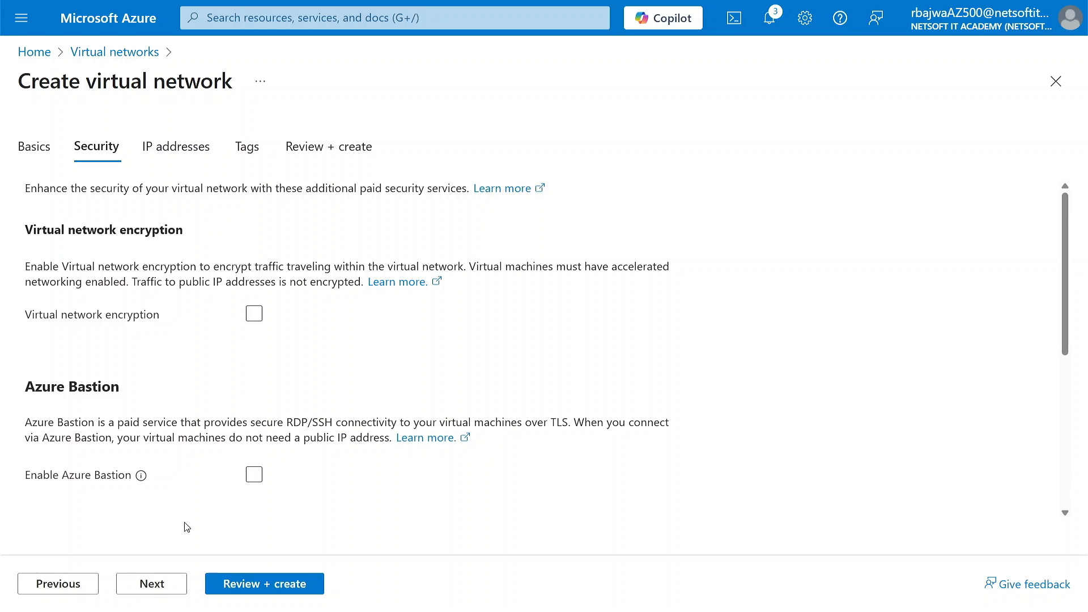
left_click(156, 583)
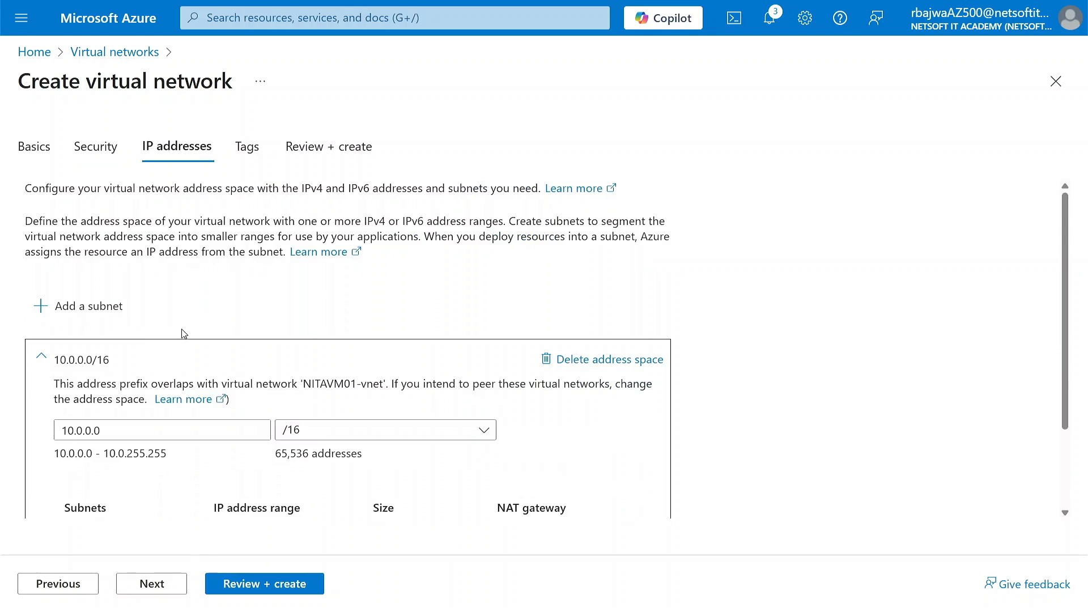
scroll(195, 368, "down", 2)
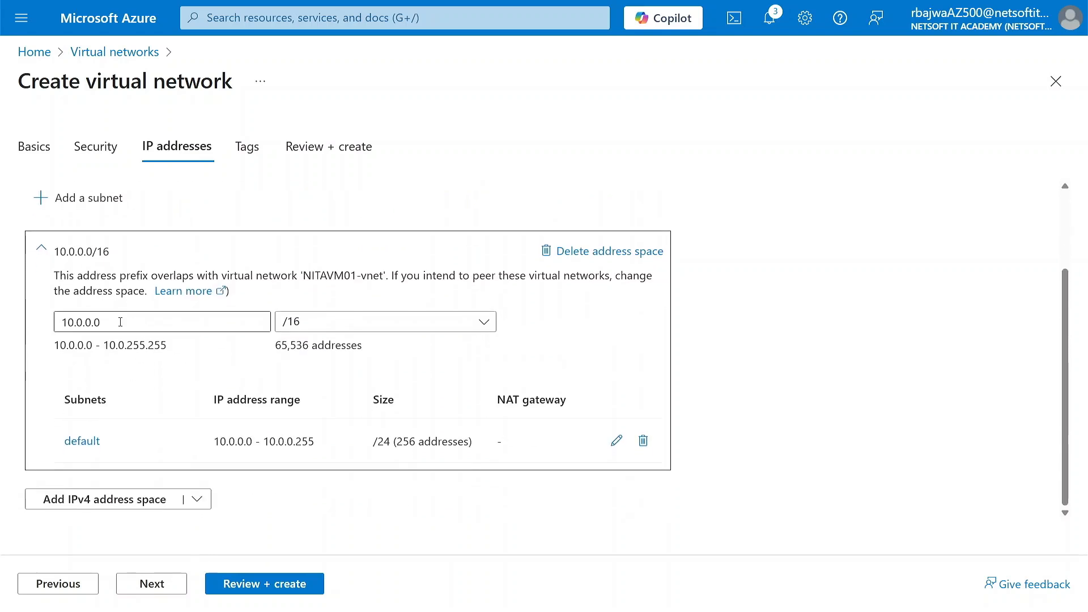
left_click_drag(120, 322, 49, 324)
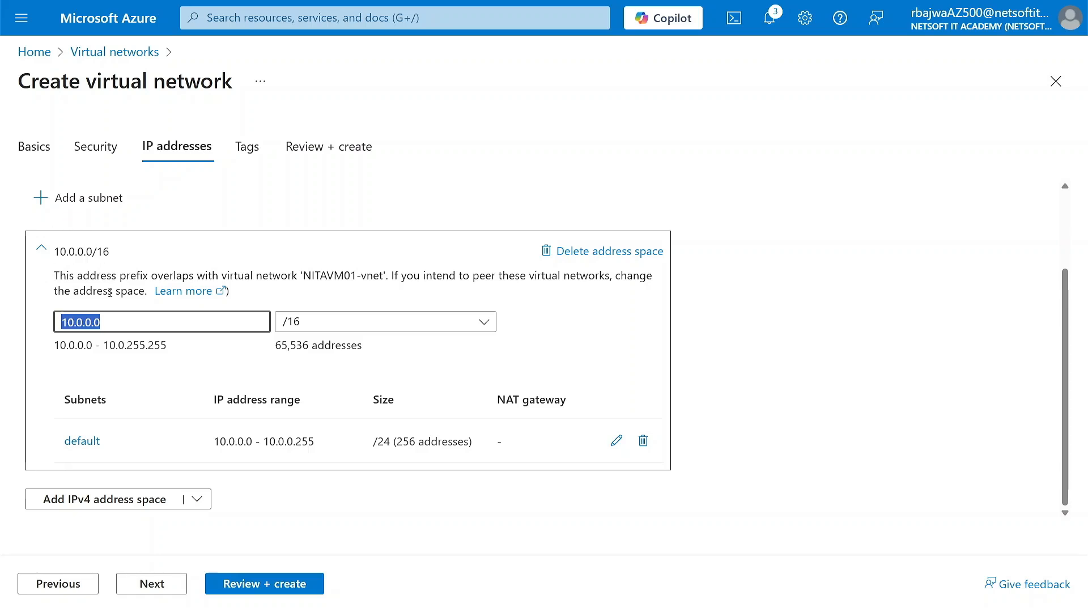
type("172.1")
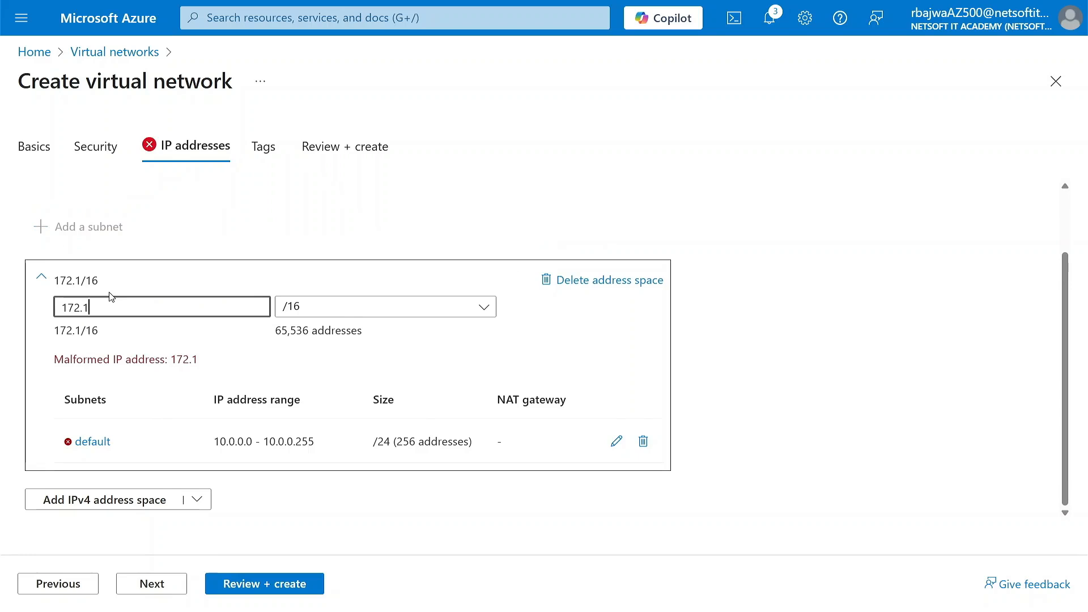
type("6.0.0")
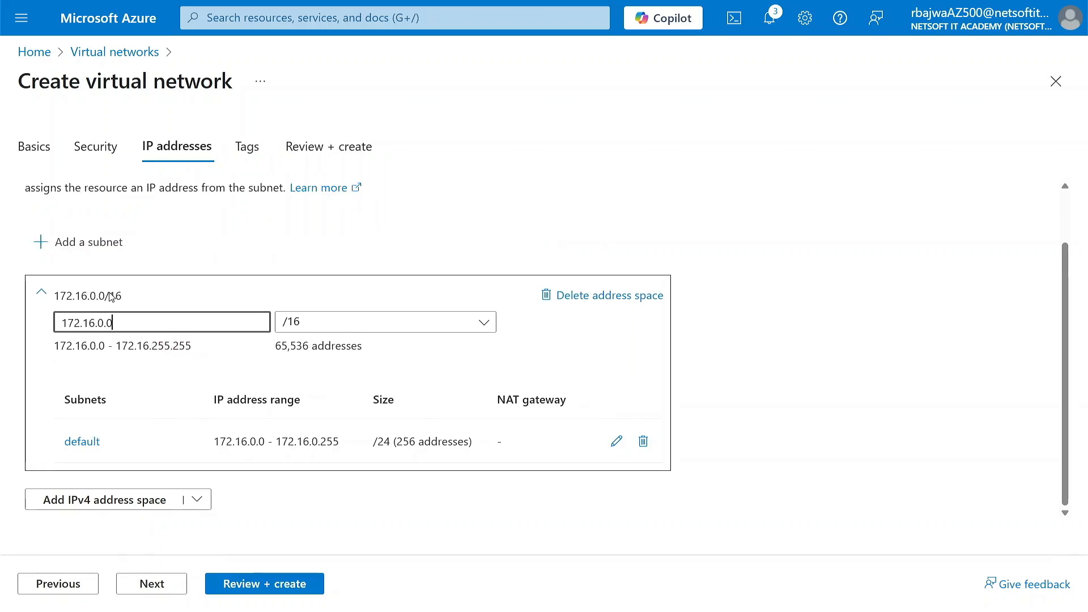
Rename the default subnet to NITASUBNET01 and save it.
left_click(617, 441)
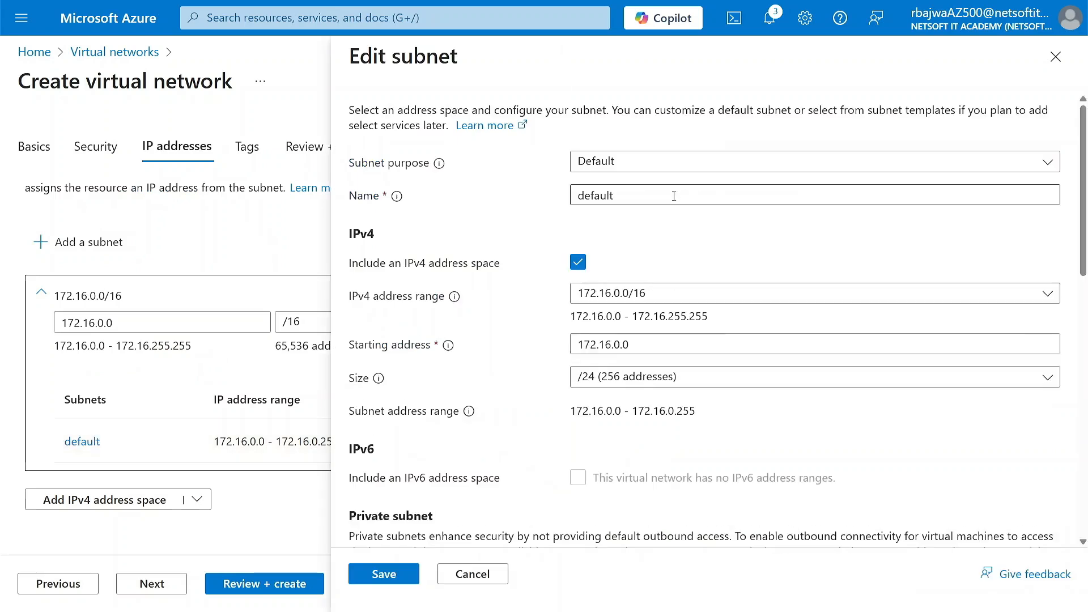
double_click(674, 196)
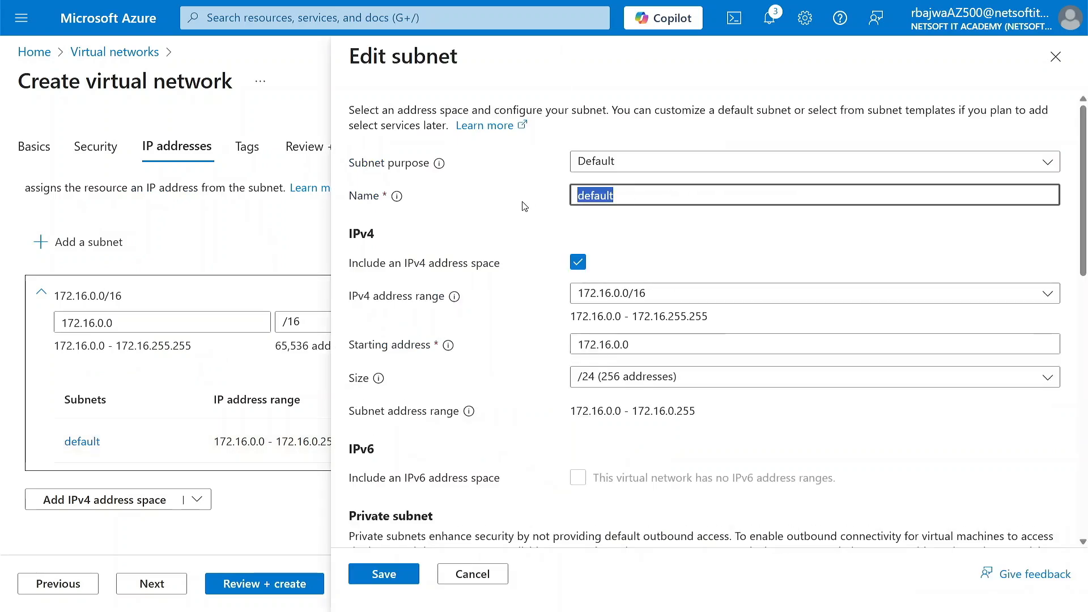
type("NITASUBNET01")
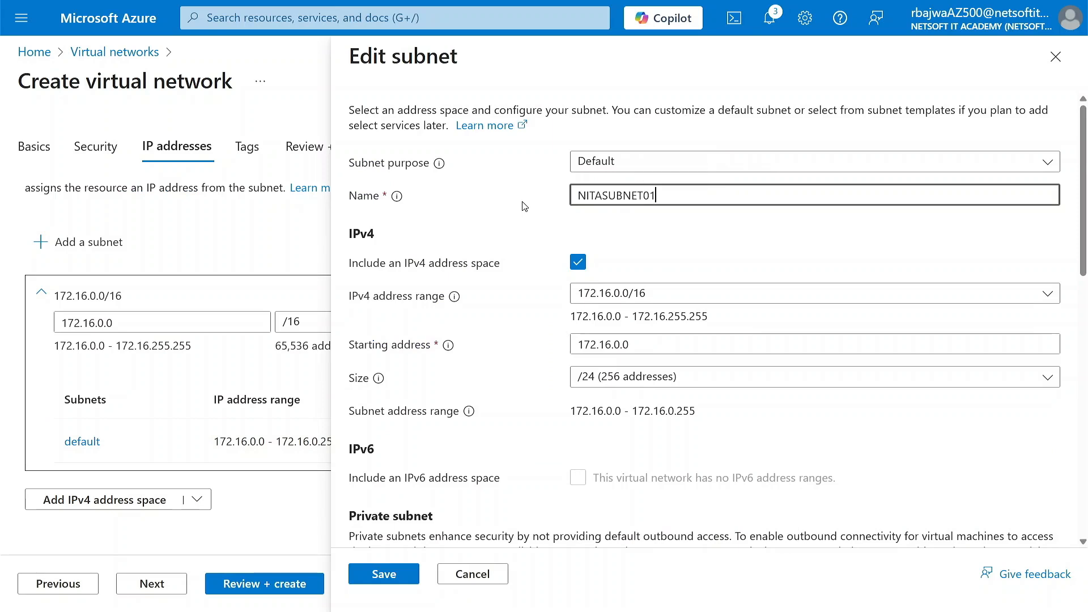
left_click(381, 576)
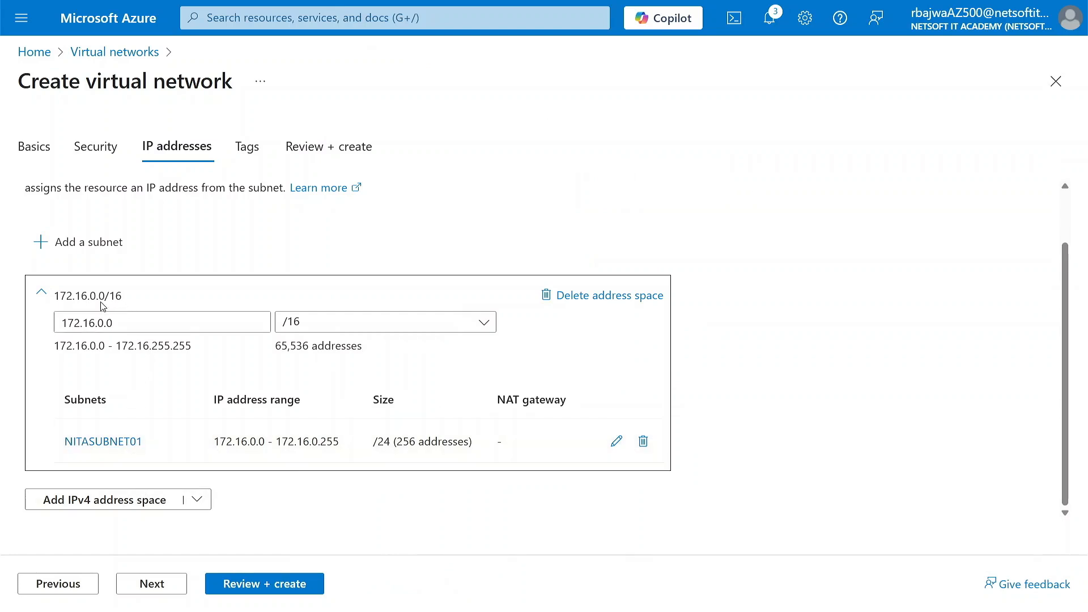
Skip the tags and create the virtual network once its settings are validated.
left_click(160, 589)
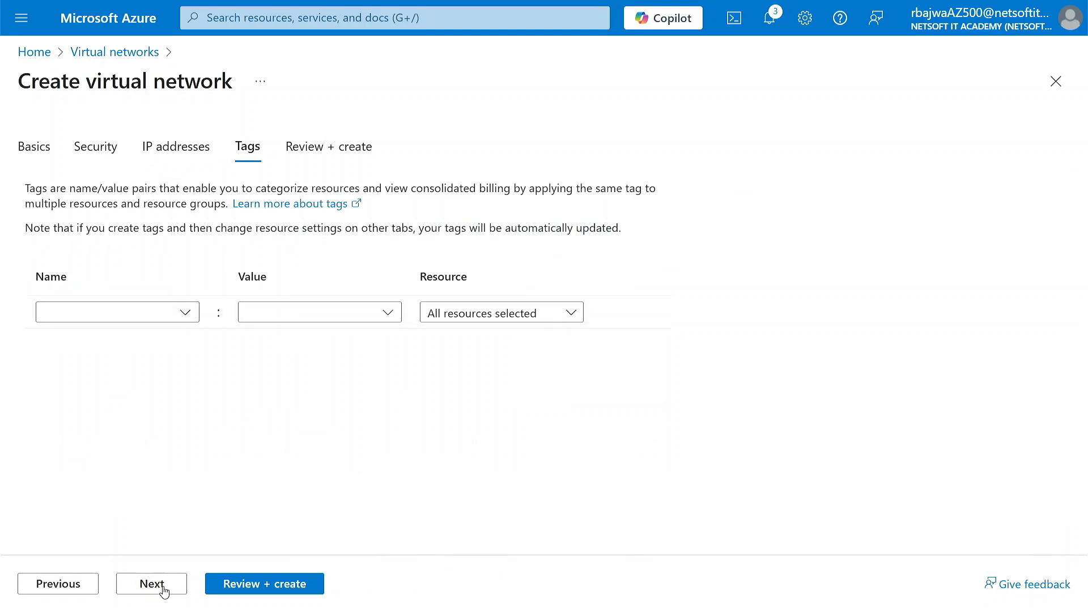
left_click(161, 589)
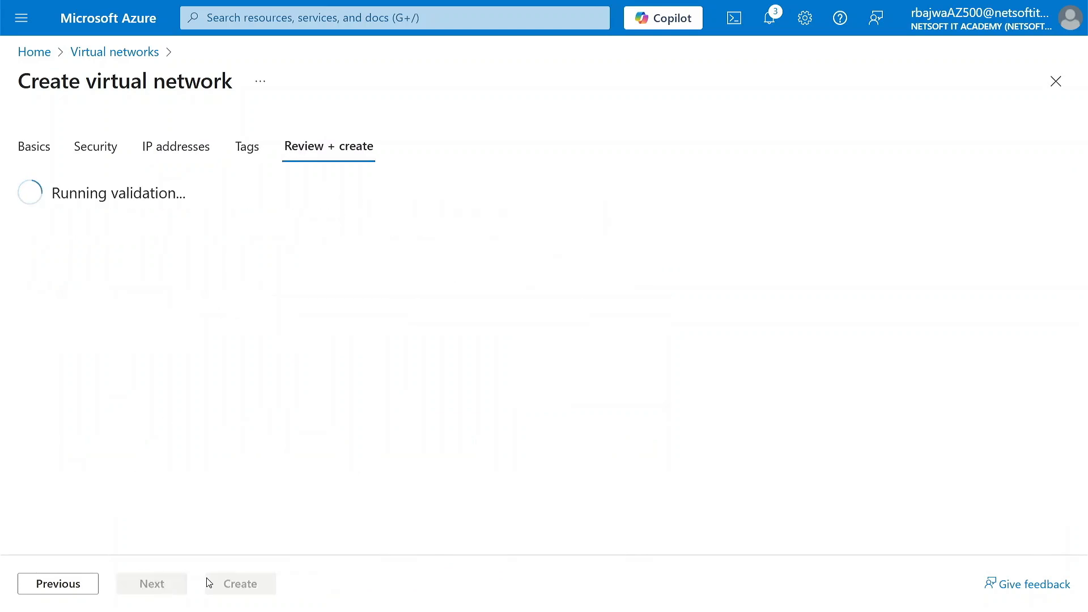
left_click(229, 587)
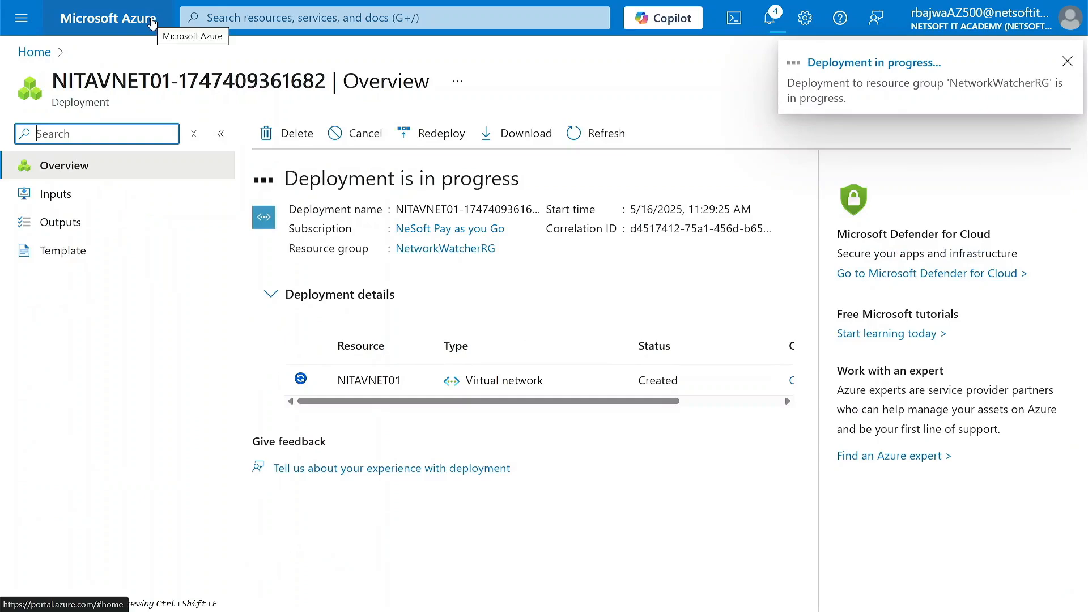
Return to the portal's home page, dismiss the deployment notification, and find and open the Disks service.
left_click(152, 21)
left_click(263, 21)
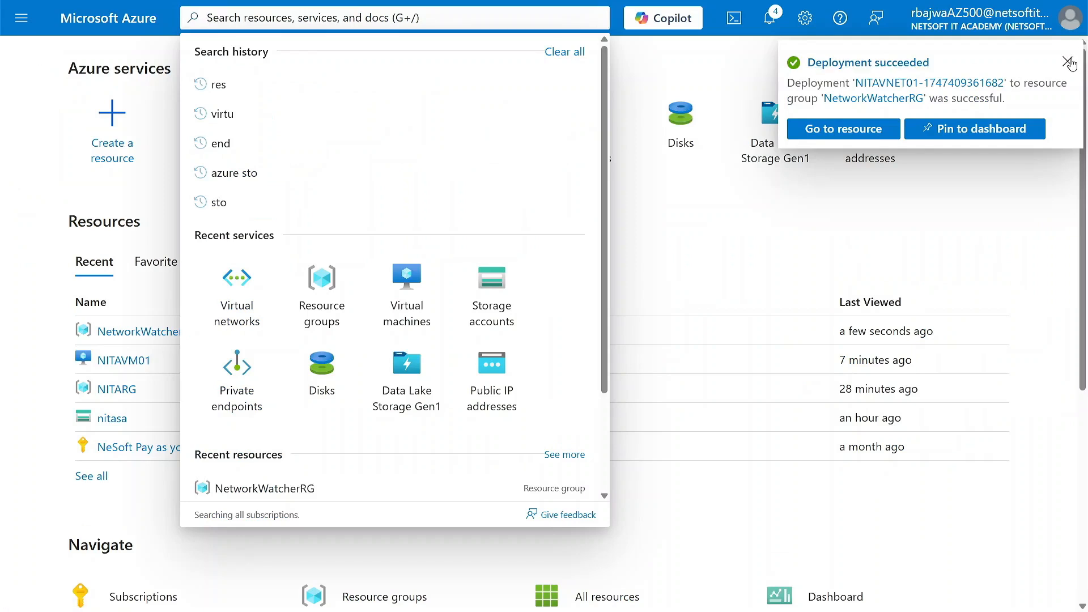
left_click(1068, 61)
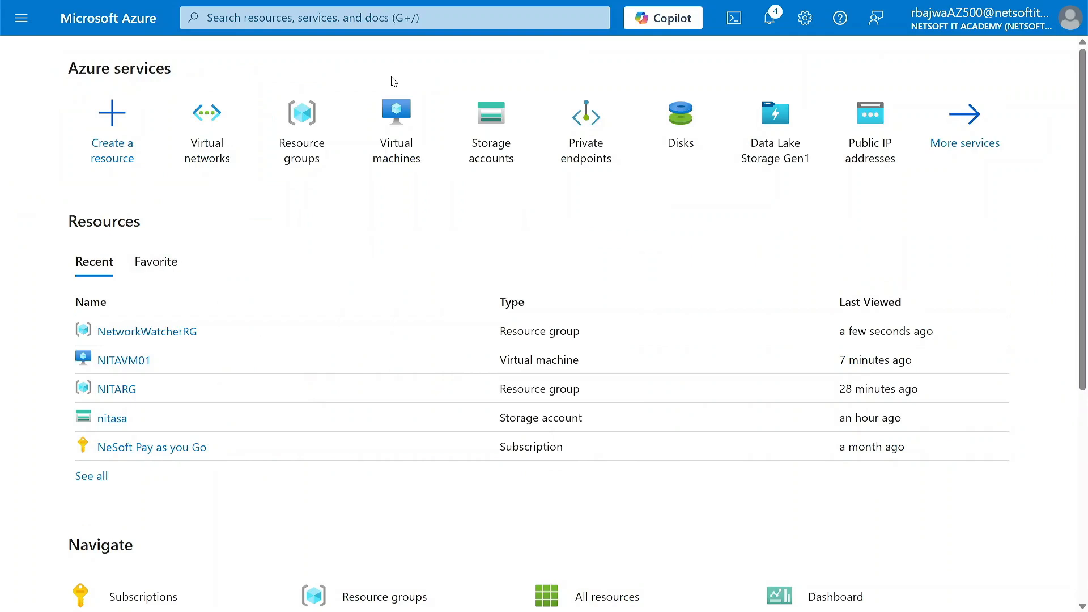
left_click(280, 19)
type("dis")
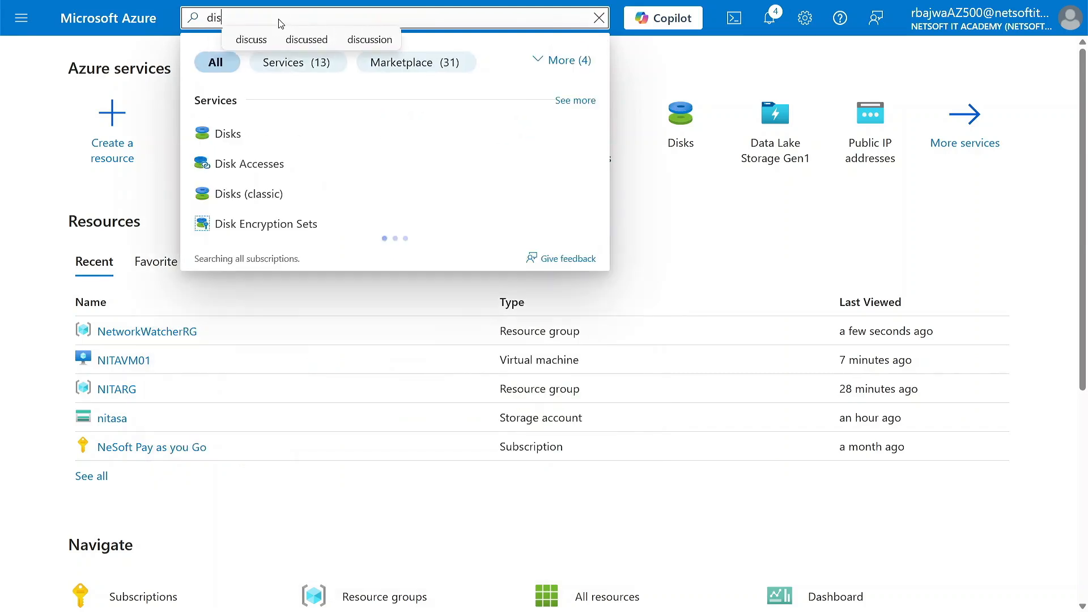
left_click(231, 137)
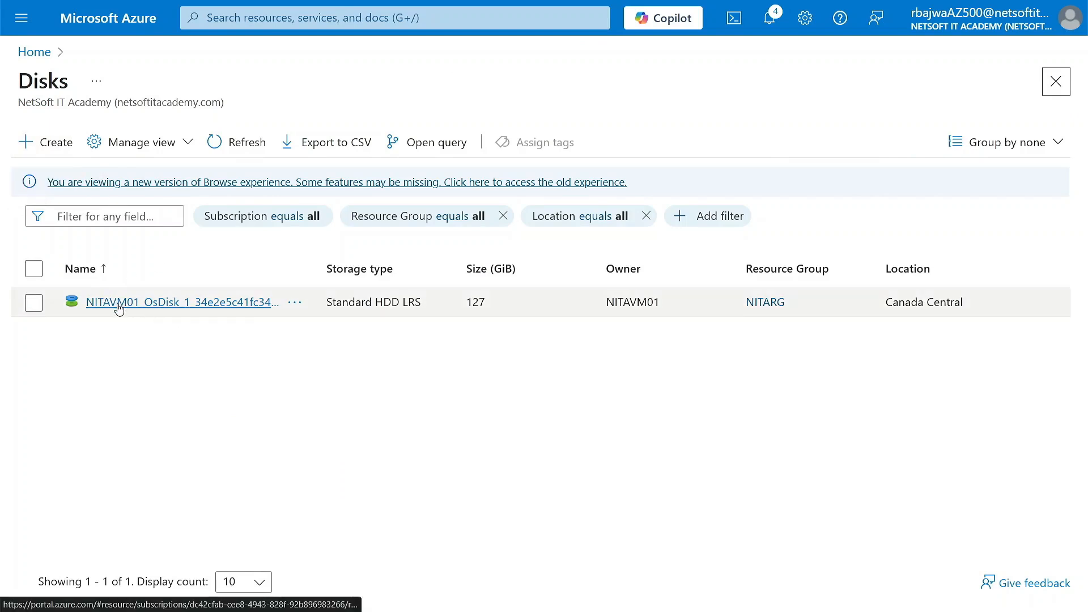
Start a new managed disk in resource group NITARG and name it NITA-DATADISK.
left_click(22, 143)
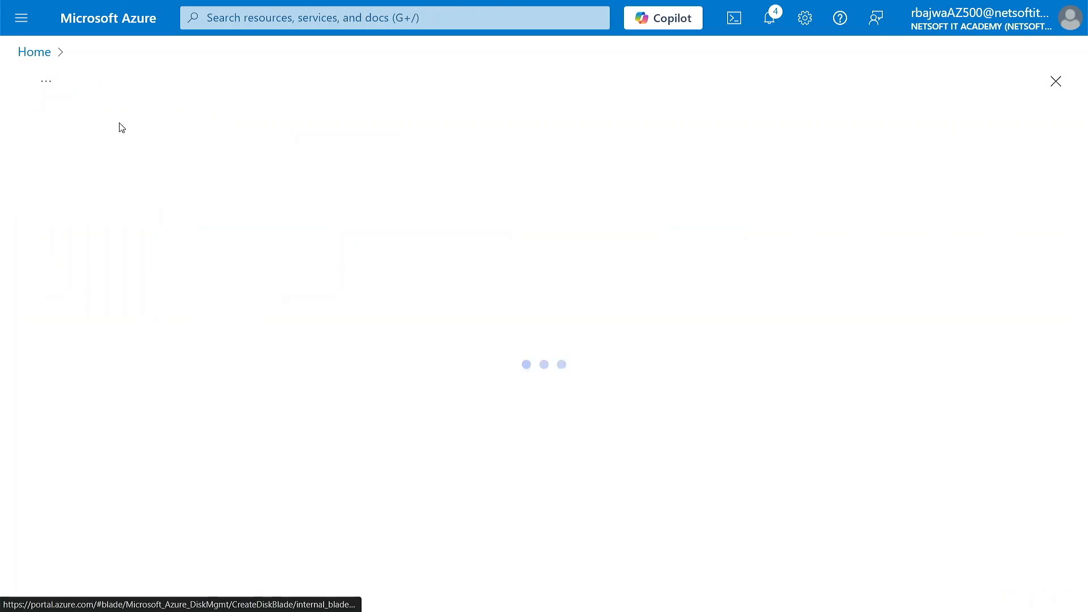
scroll(182, 315, "down", 1)
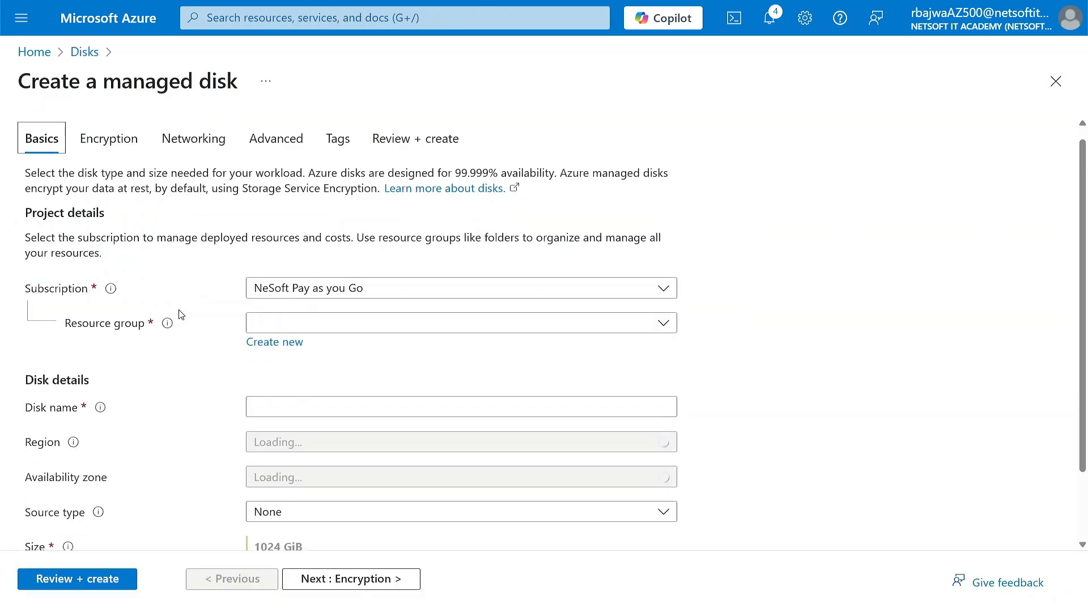
left_click(397, 306)
left_click(278, 393)
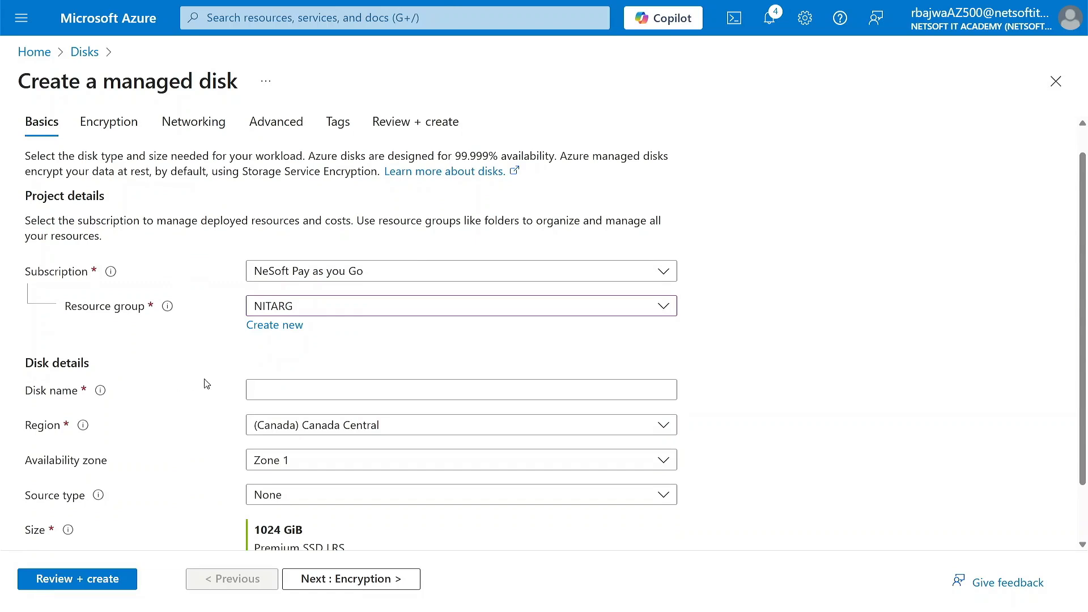
left_click(279, 392)
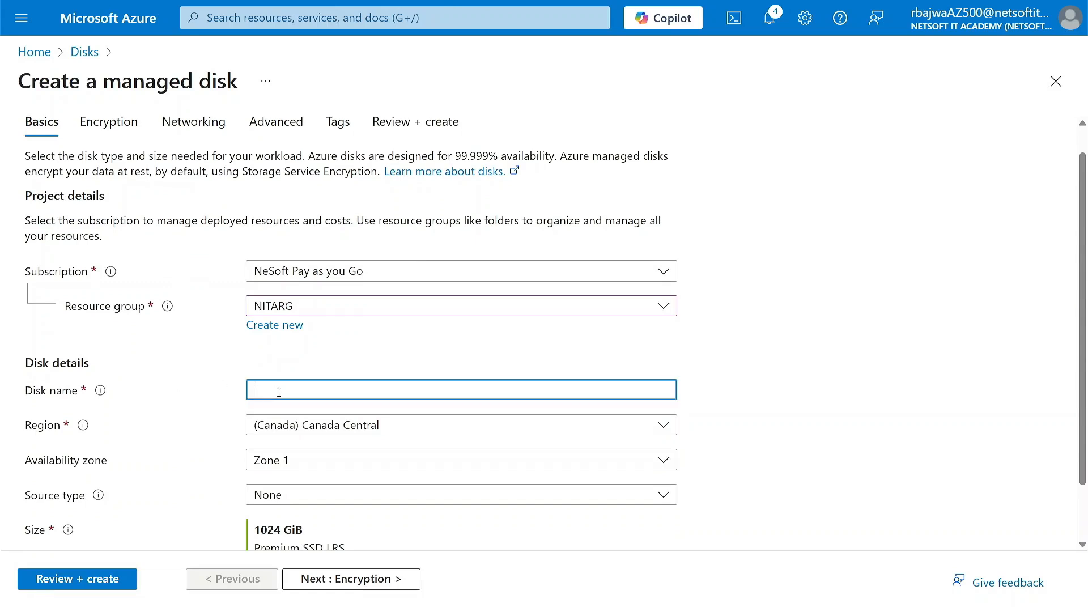
type("NITA-DATADISK")
Set the disk's availability zone to No infrastructure redundancy required and keep its source type as None.
scroll(182, 437, "down", 1)
left_click(306, 413)
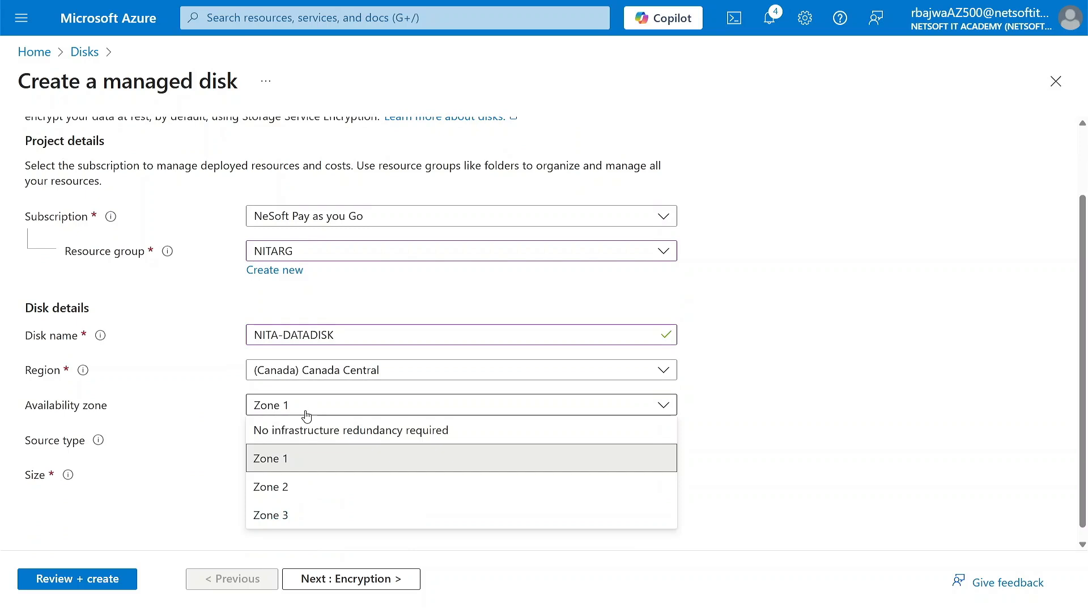
left_click(312, 432)
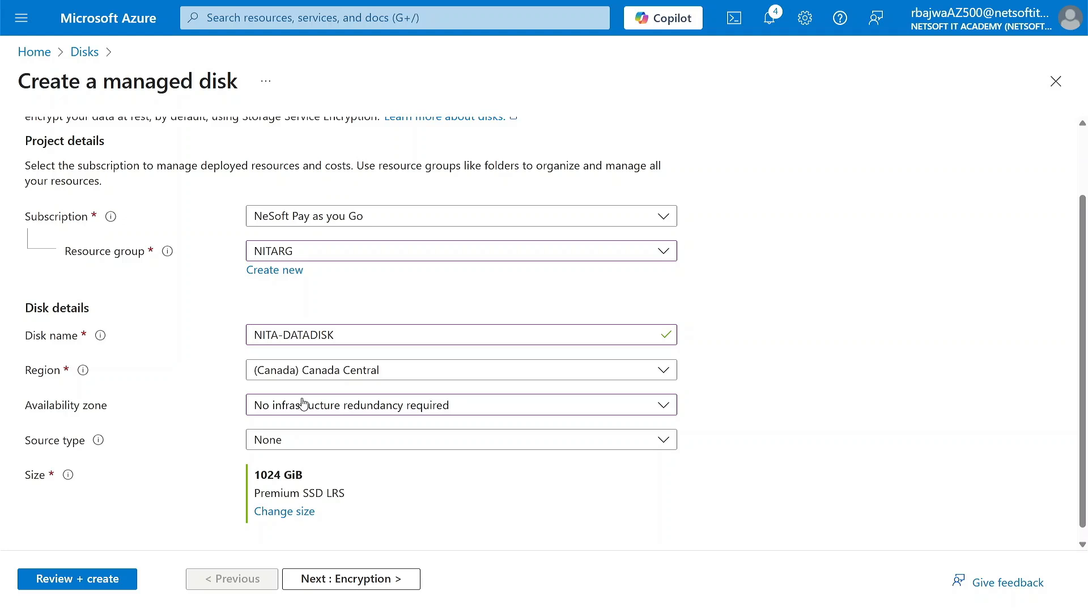
scroll(227, 428, "down", 1)
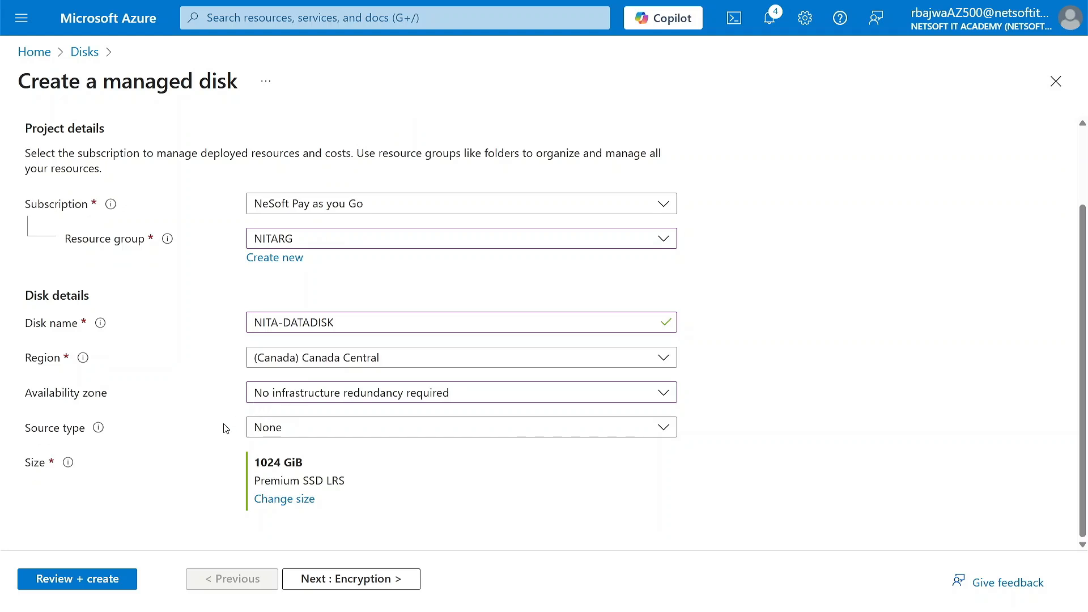
left_click(306, 434)
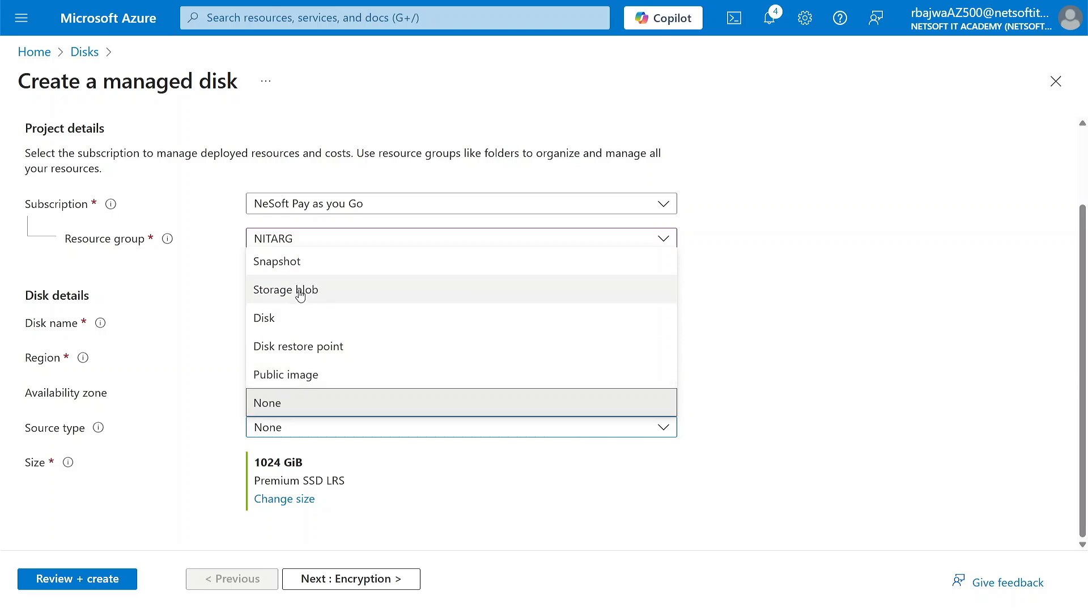
left_click(267, 404)
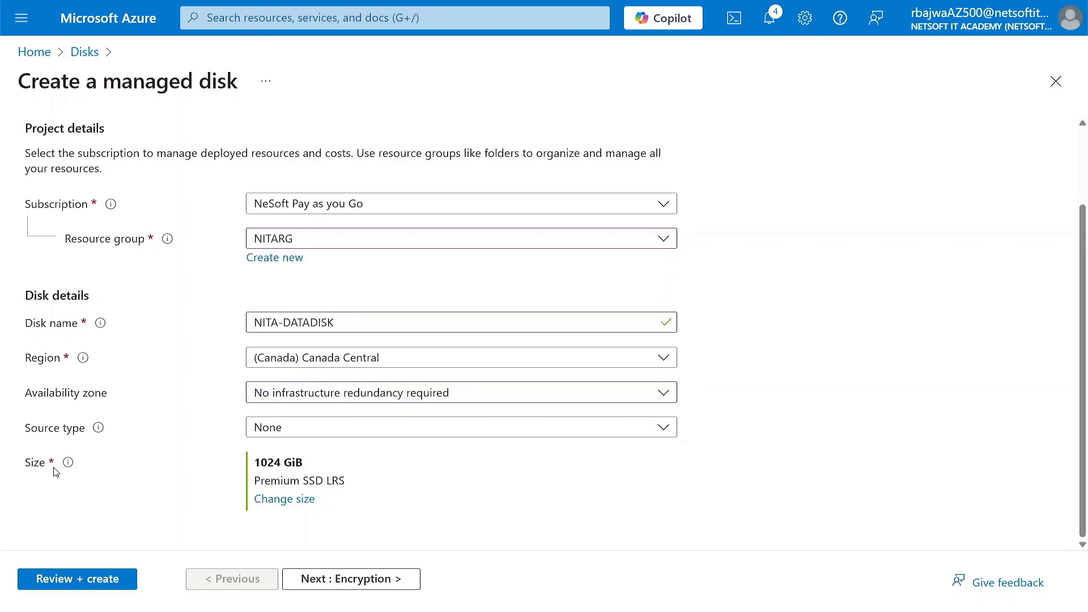
Change the managed disk's size to 32 GiB (S4) on locally-redundant Standard HDD storage.
left_click(285, 500)
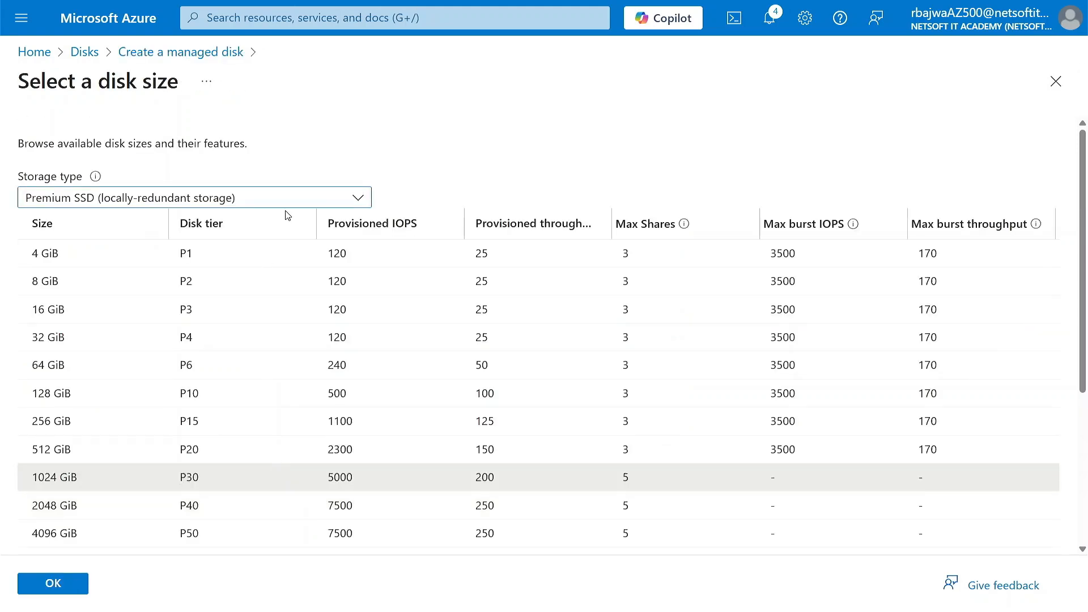
left_click(209, 203)
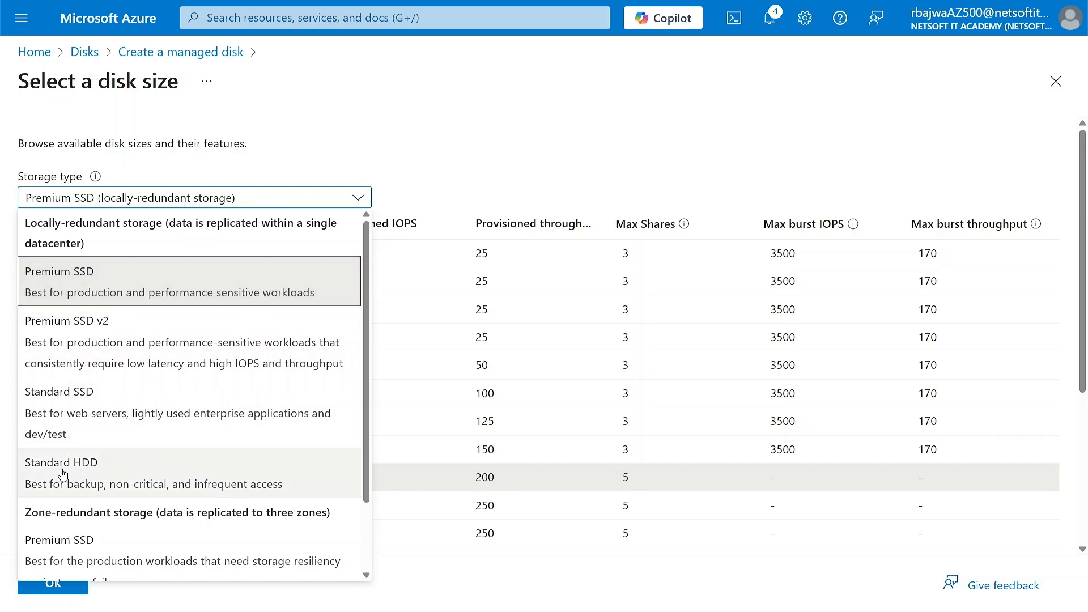
left_click(88, 471)
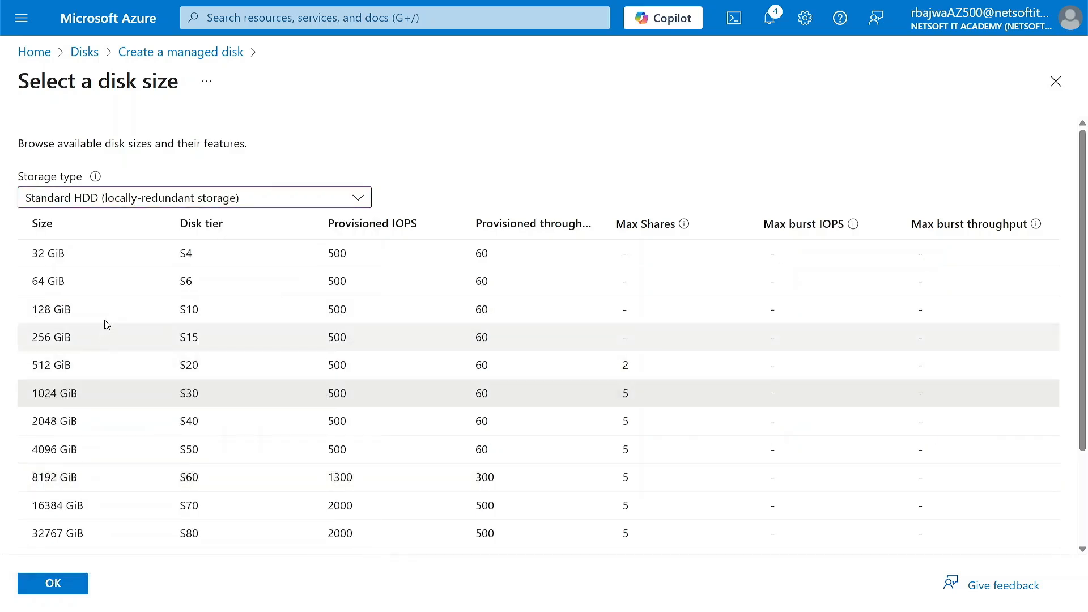
left_click(63, 256)
left_click(57, 583)
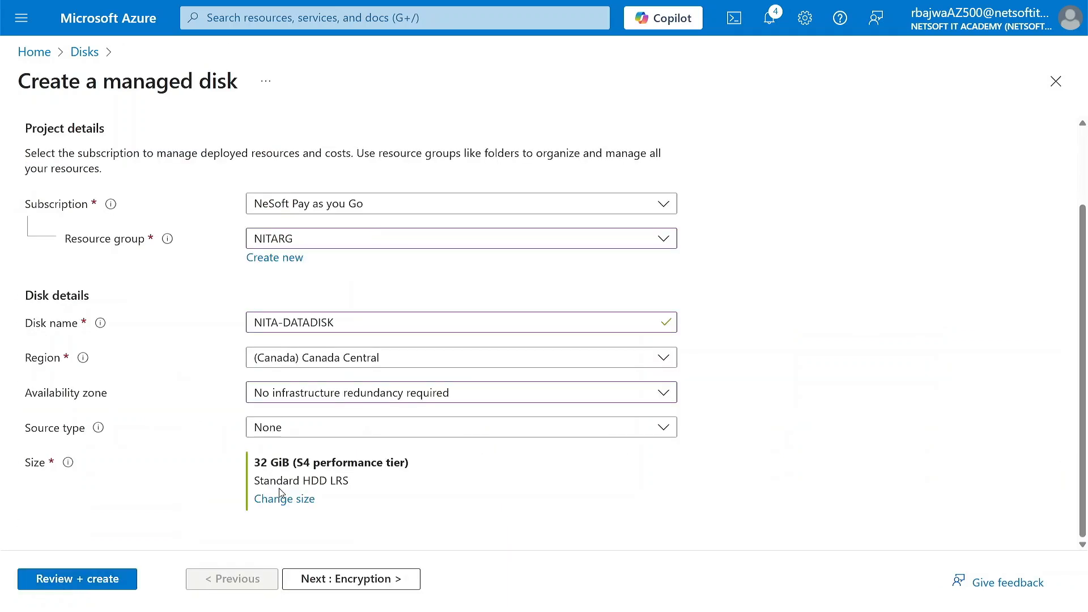
Keep the disk's encryption on Platform-managed key and continue to its network access settings.
left_click(337, 580)
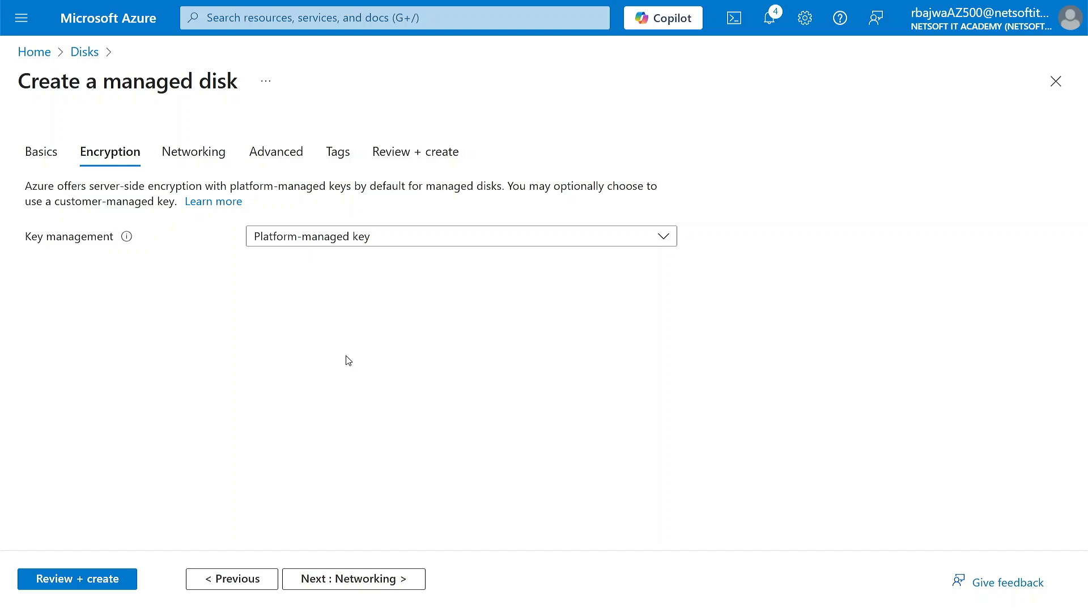
left_click(305, 238)
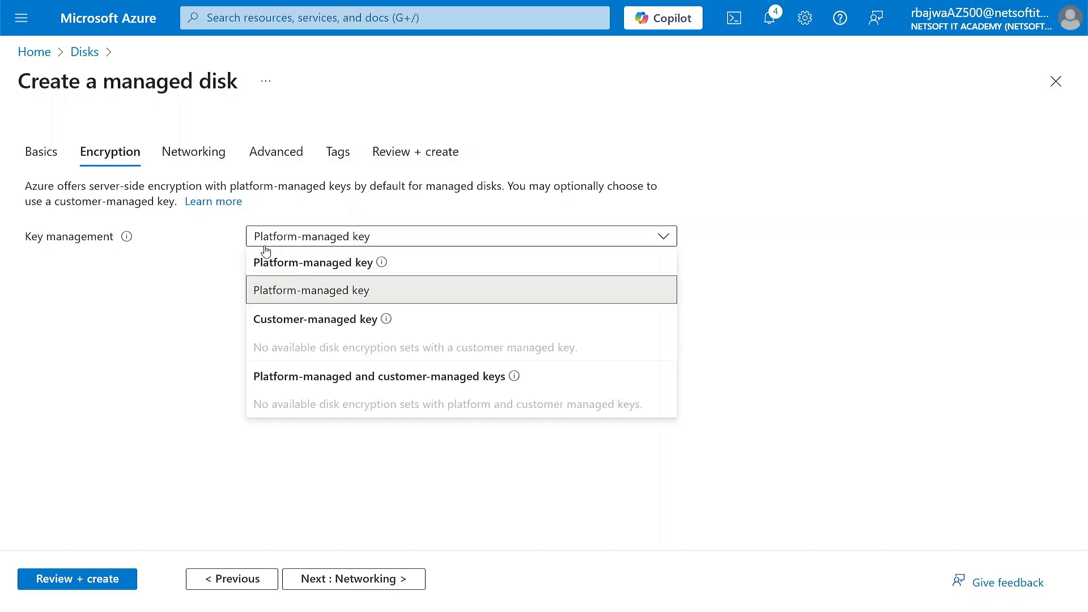
left_click(293, 294)
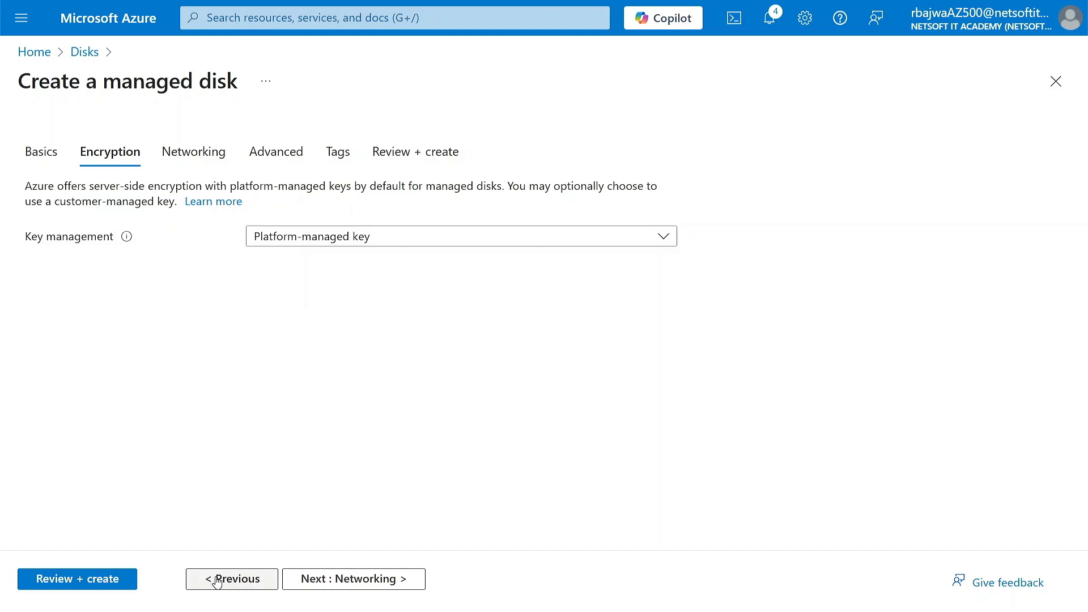
left_click(331, 581)
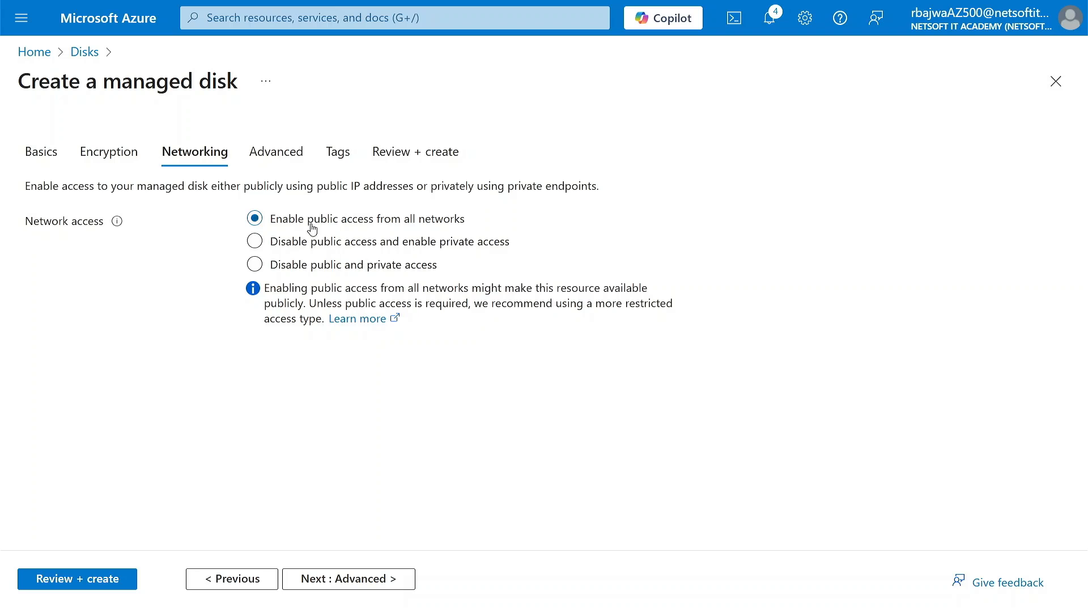
Keep the default networking and advanced settings, skip the tags, and create the managed disk.
left_click(321, 585)
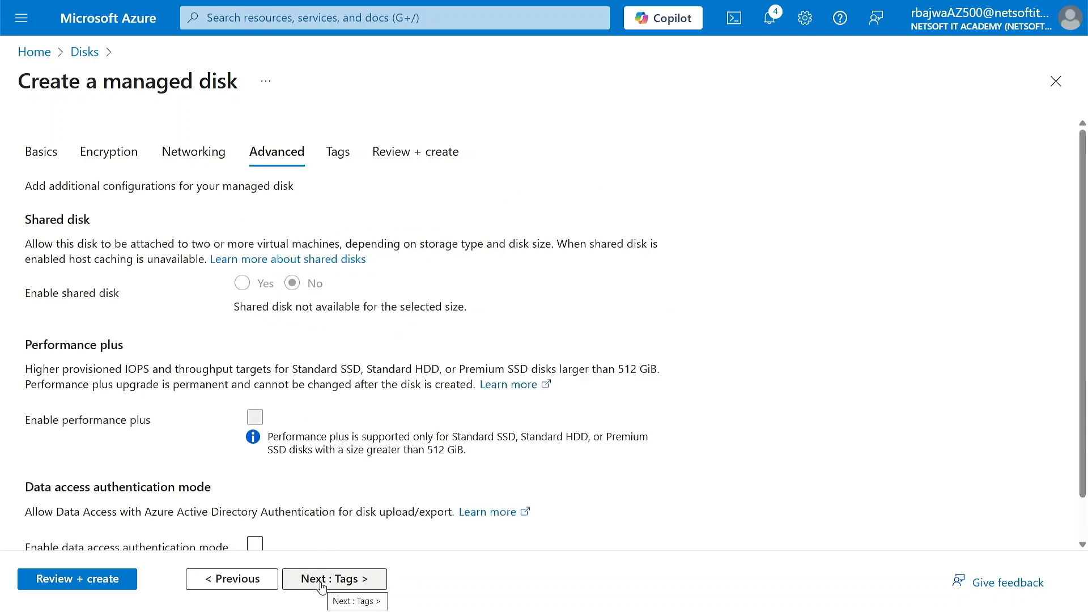
left_click(255, 544)
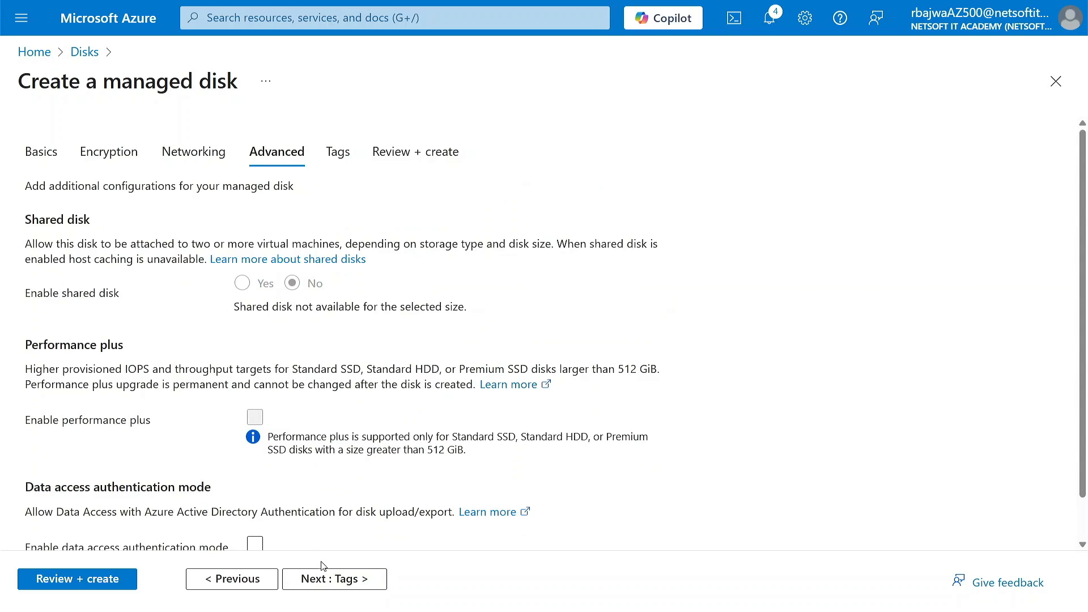
left_click(330, 577)
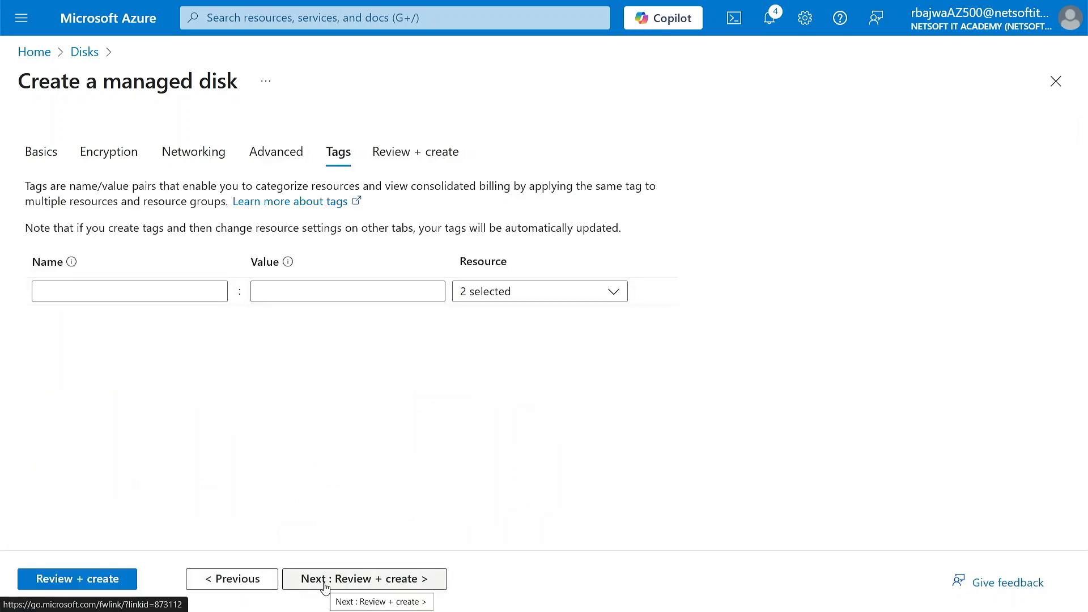
left_click(325, 581)
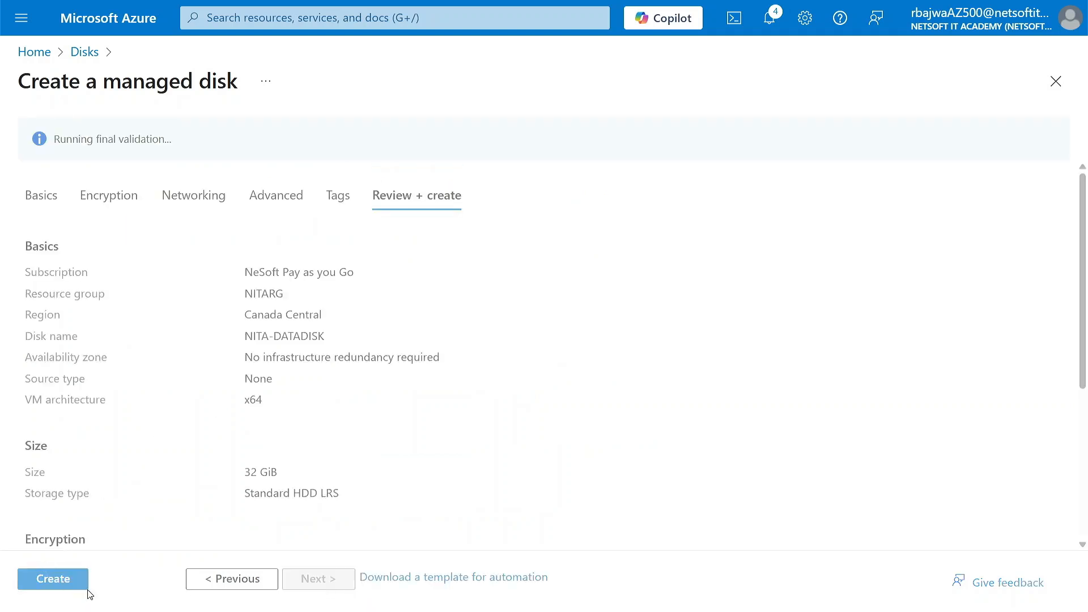
left_click(68, 588)
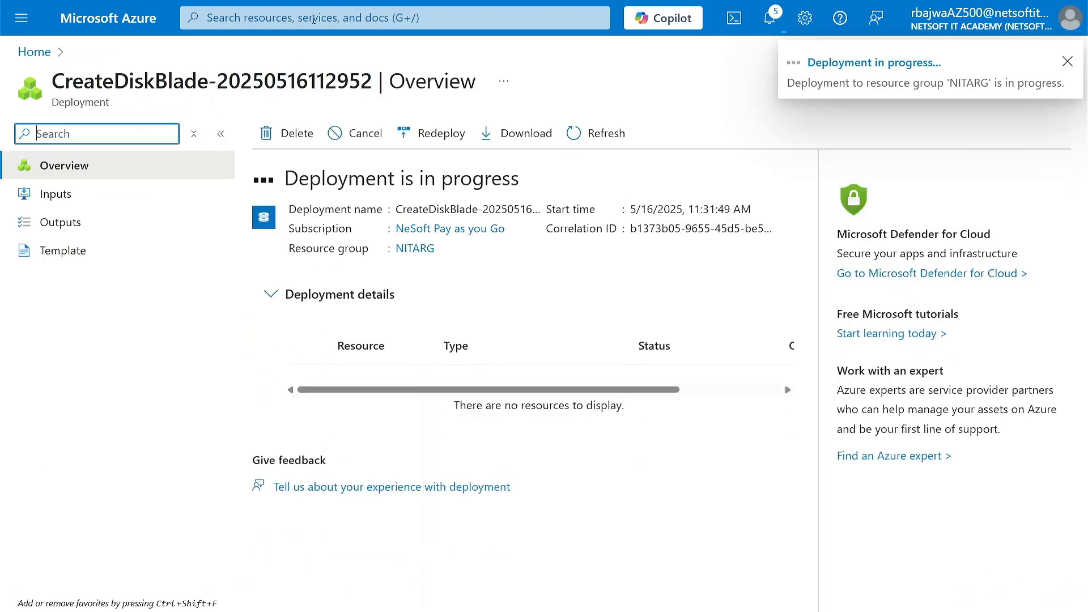
Search for nsg, open the Network security groups service and start a new network security group.
left_click(304, 24)
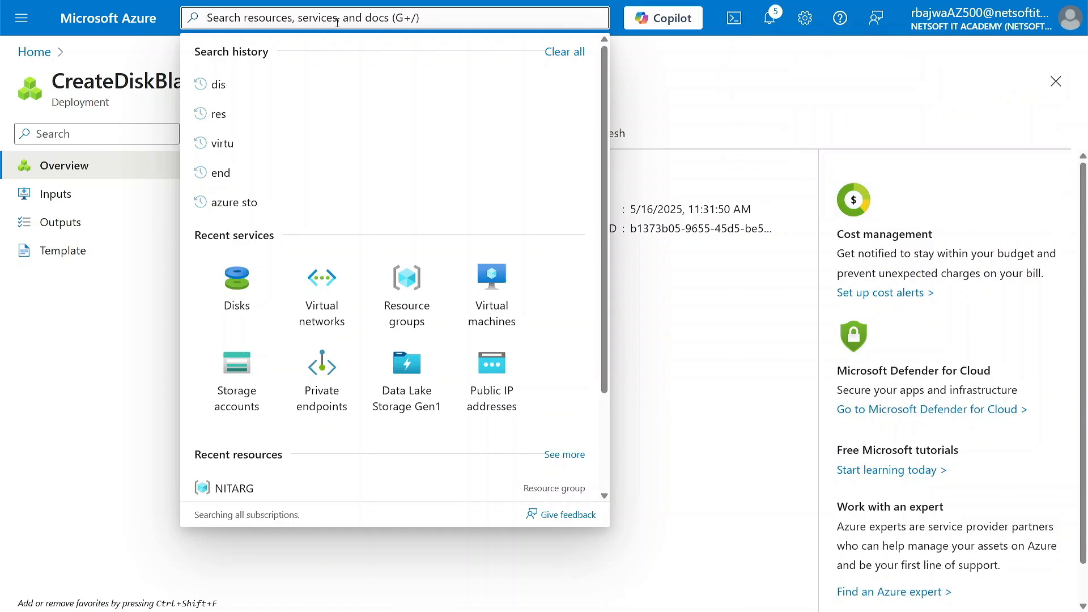
type("nsg")
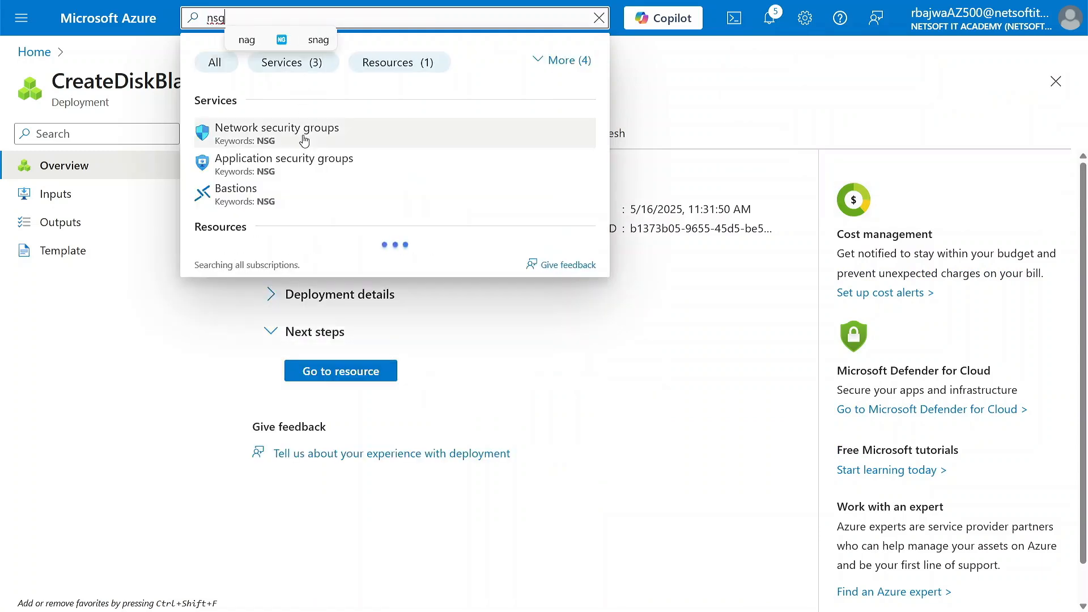
left_click(304, 140)
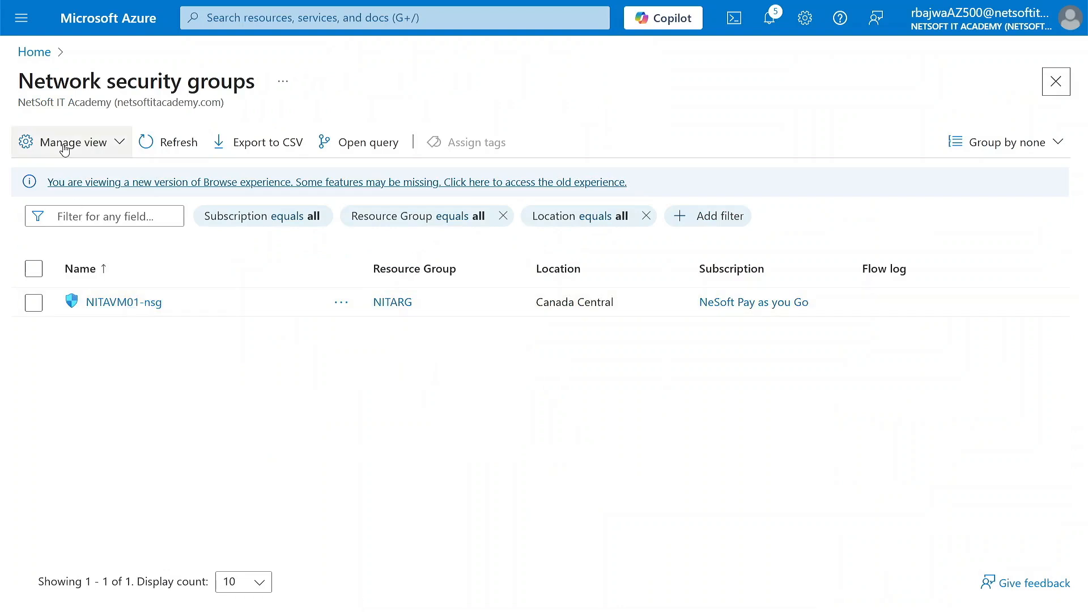
left_click(50, 142)
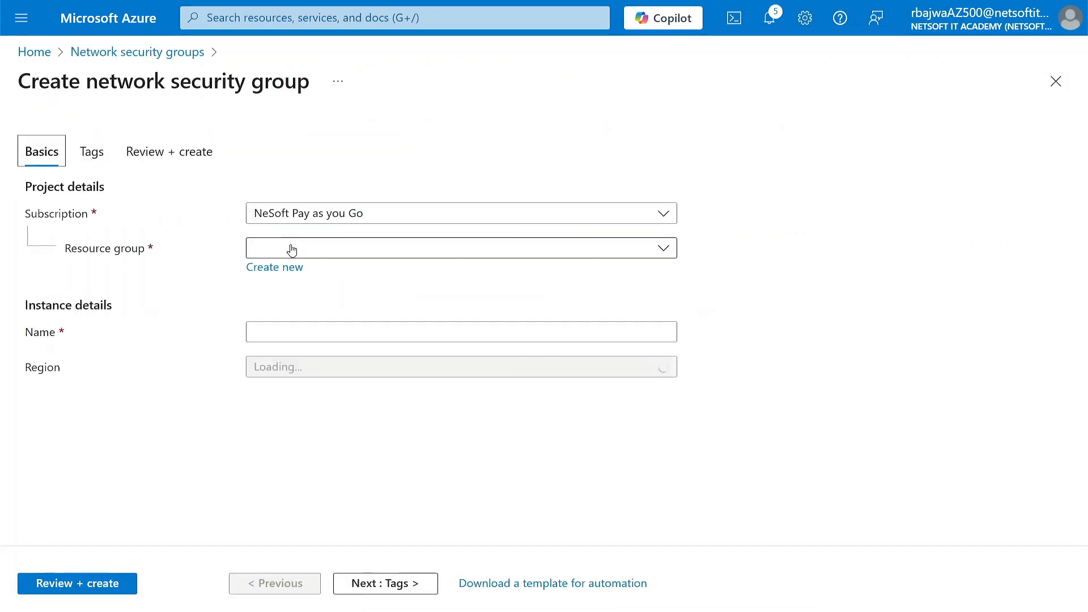
Assign the network security group to resource group NITARG and name it NITANSG01.
left_click(322, 252)
left_click(282, 337)
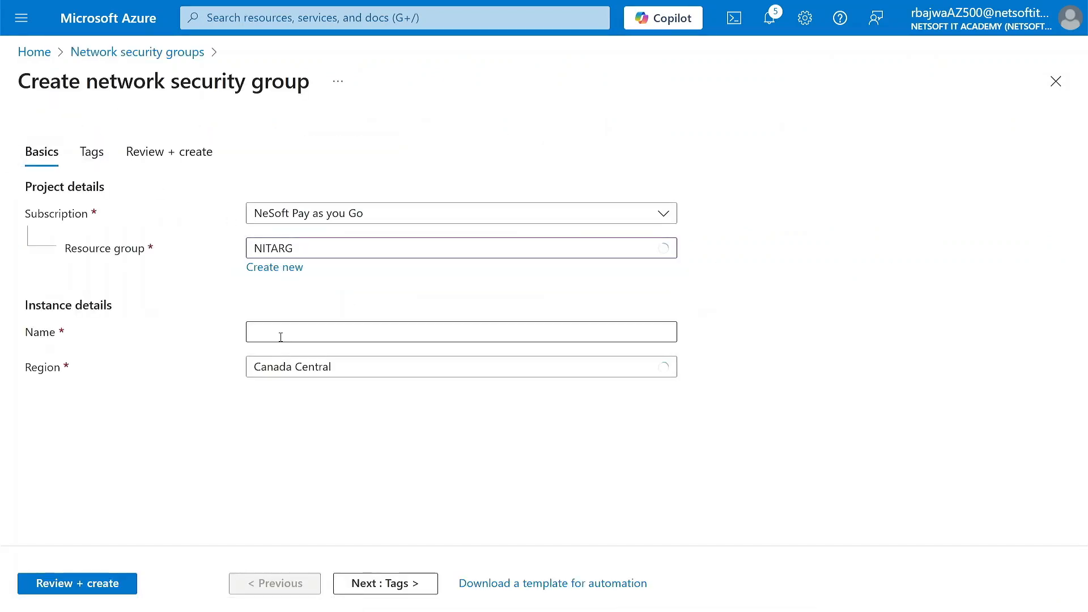
left_click(274, 337)
type("NITANSG01")
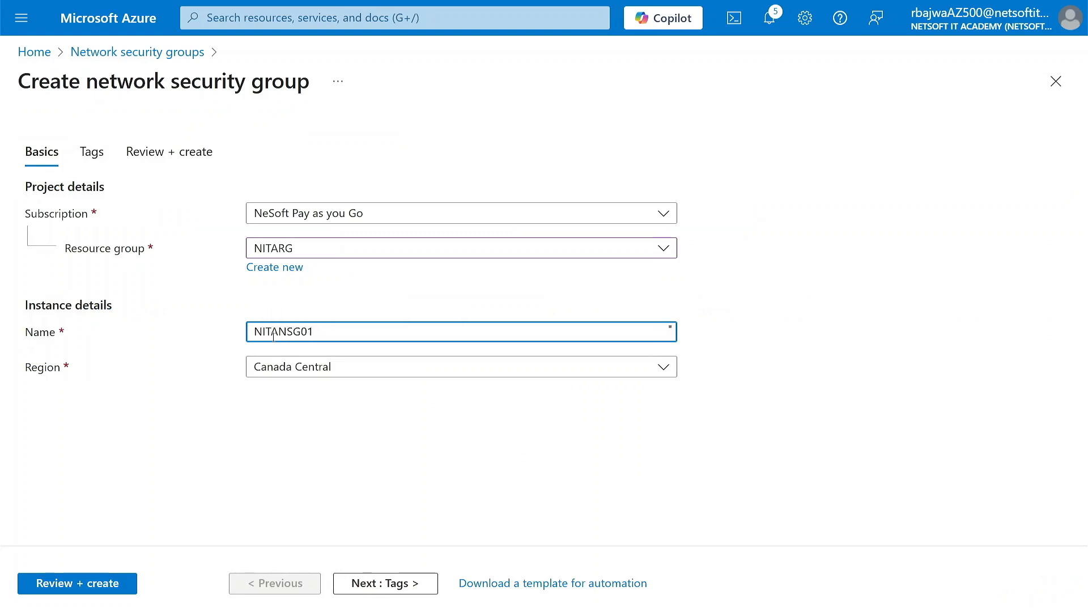
Skip the tags and create the network security group once its settings are validated.
left_click(364, 584)
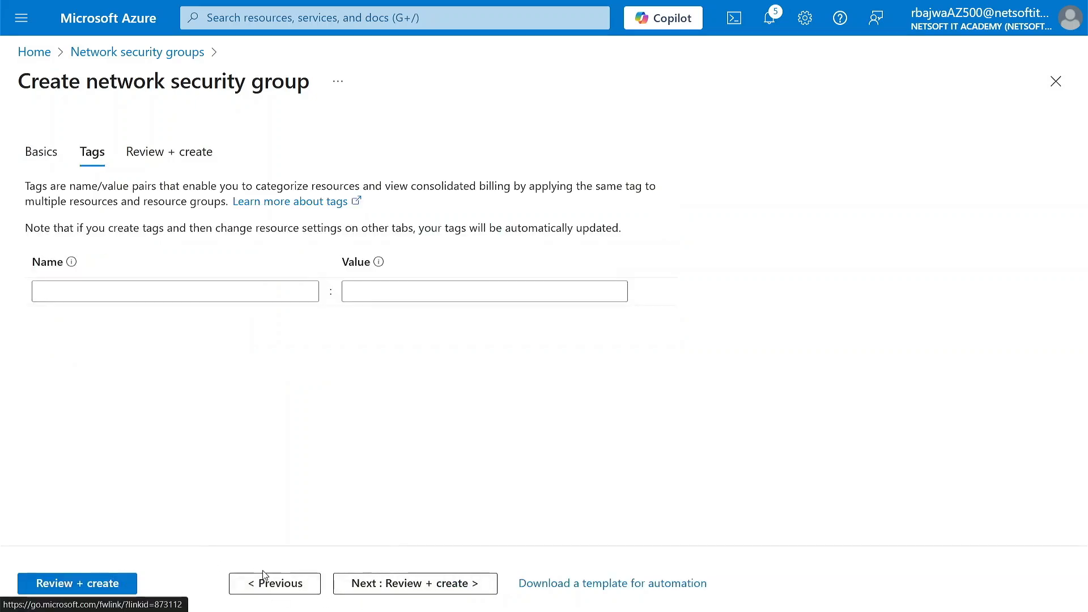
left_click(354, 584)
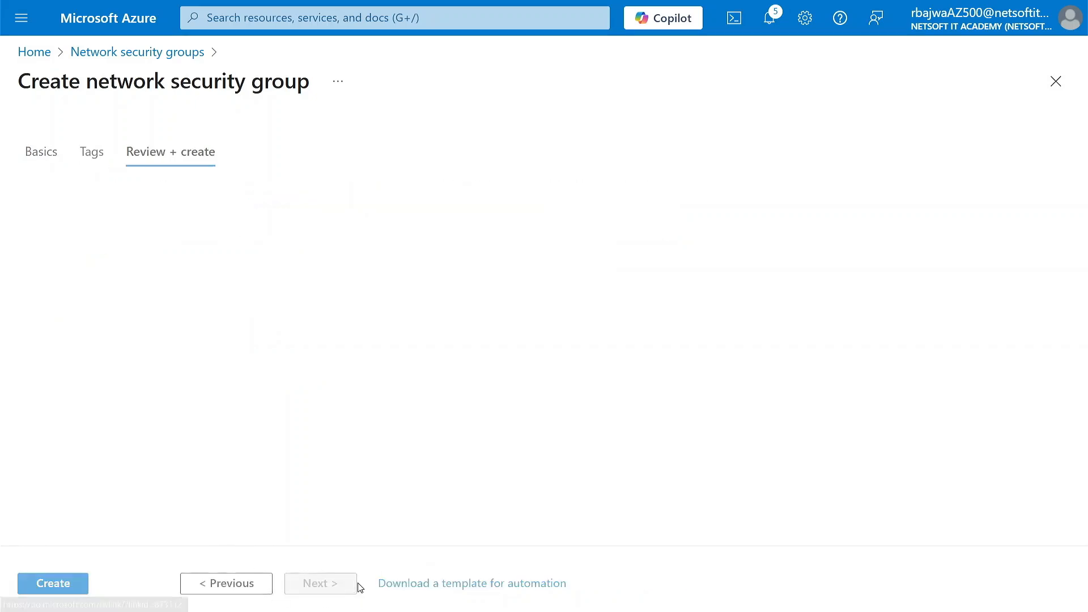
left_click(53, 584)
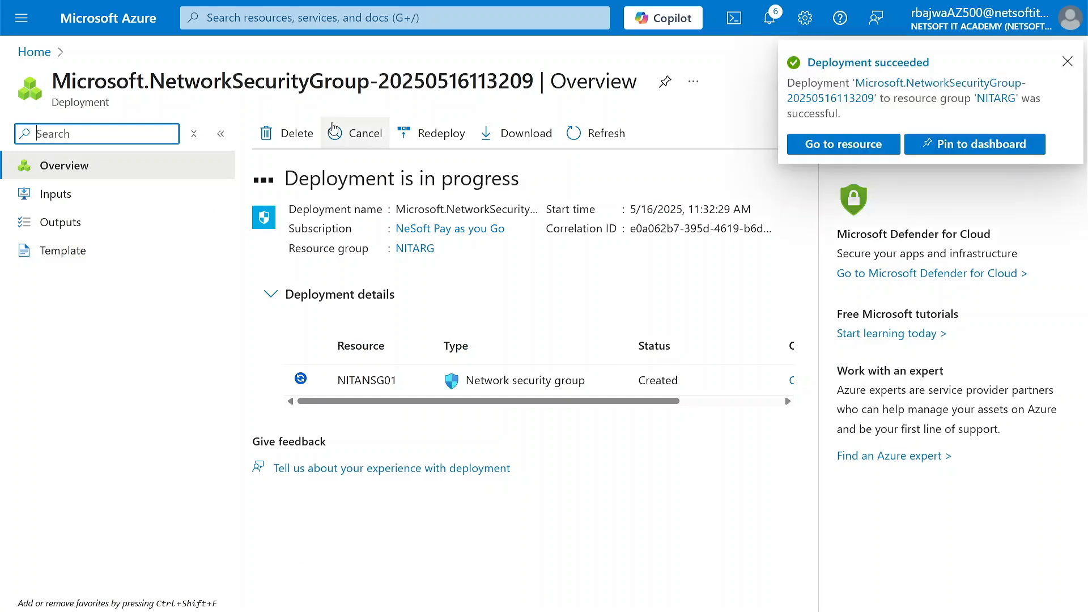
Search for pub, open the Public IP addresses service and start a new public IP address.
left_click(230, 20)
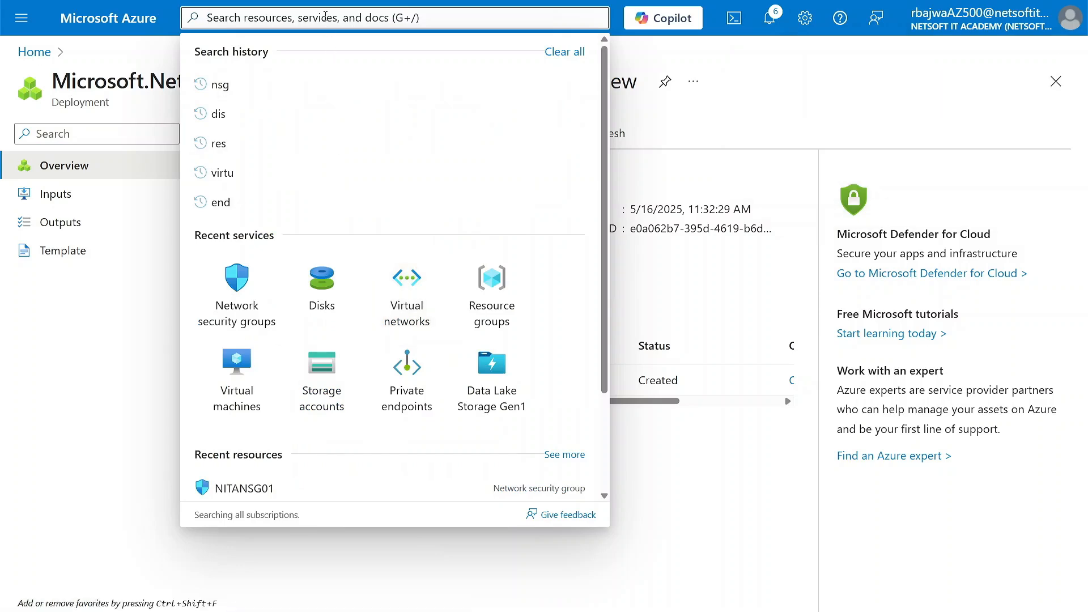
type("pub")
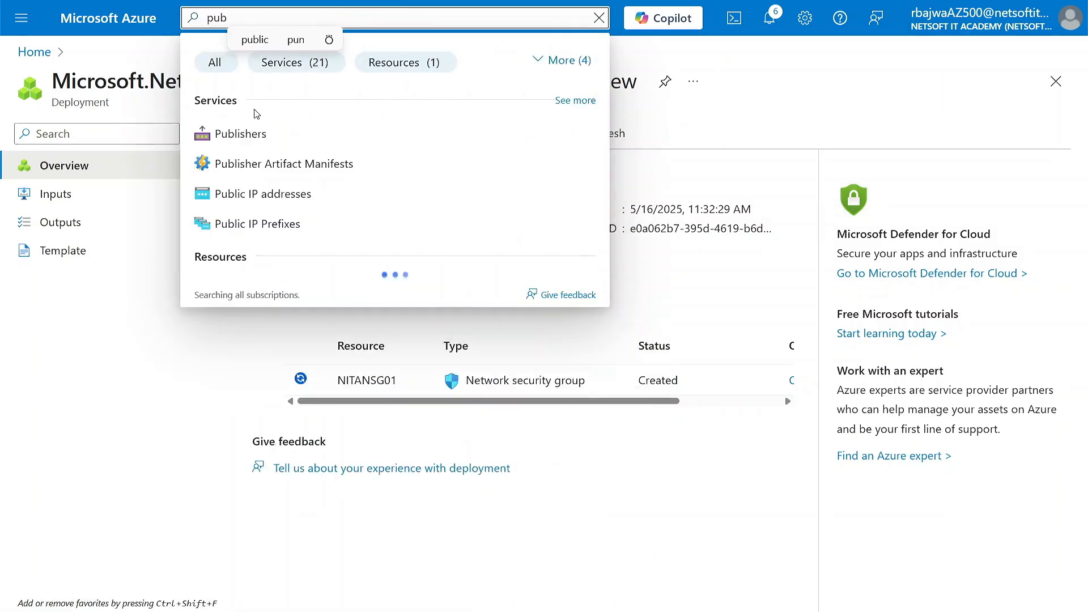
left_click(247, 203)
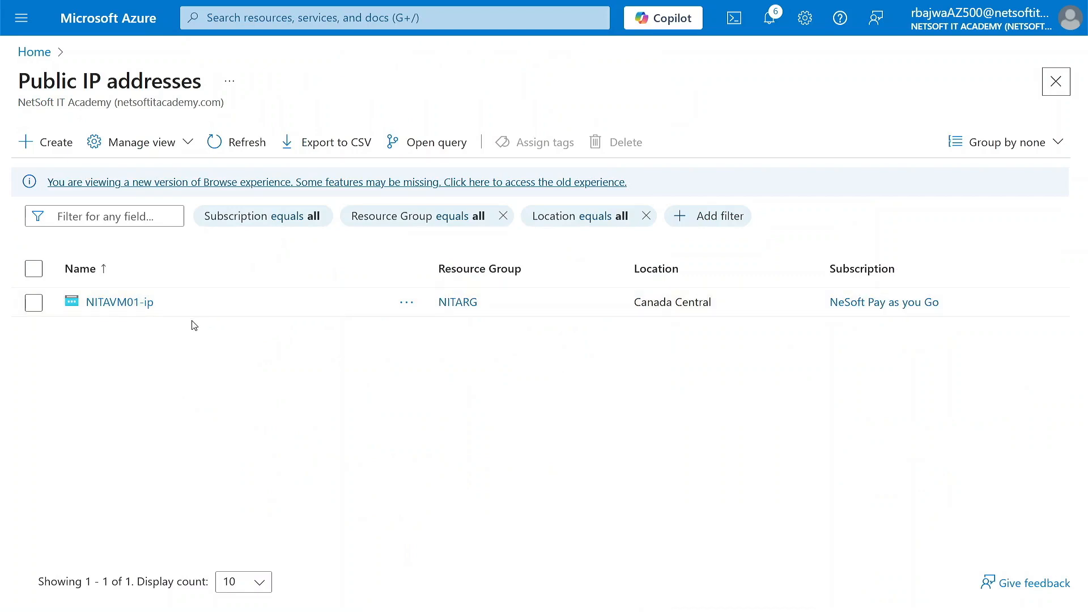
left_click(54, 143)
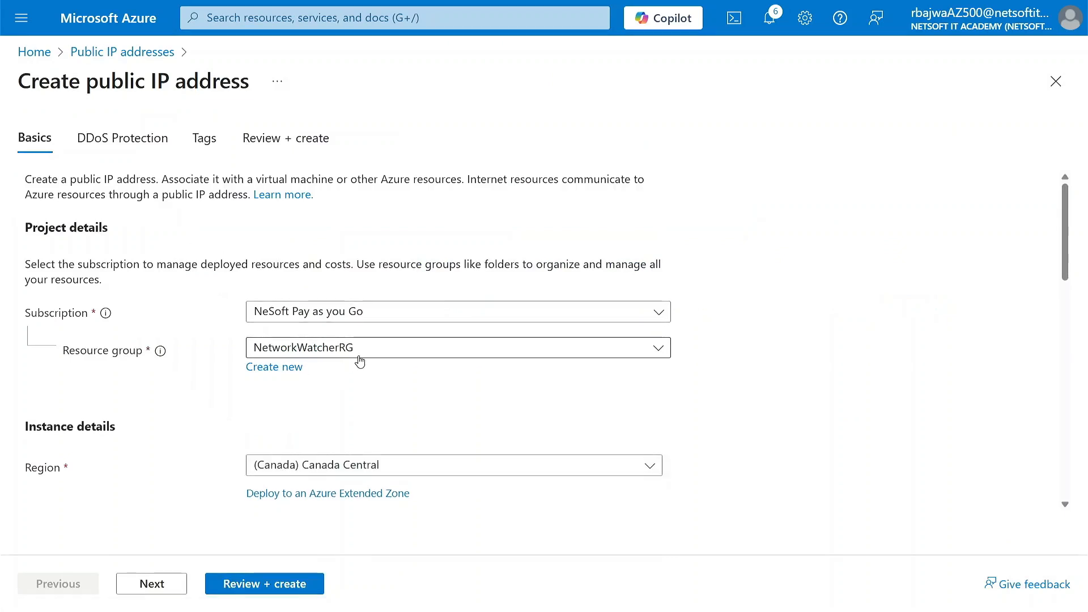
Assign the public IP address to resource group NITARG and name it NITAPUBIP.
left_click(358, 356)
left_click(283, 441)
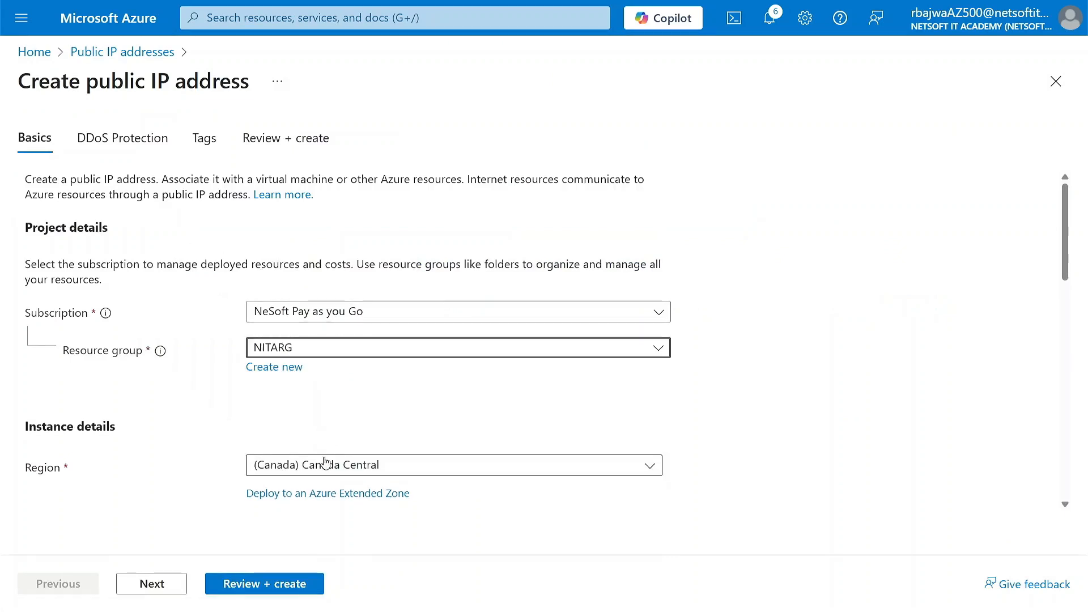
scroll(239, 434, "down", 3)
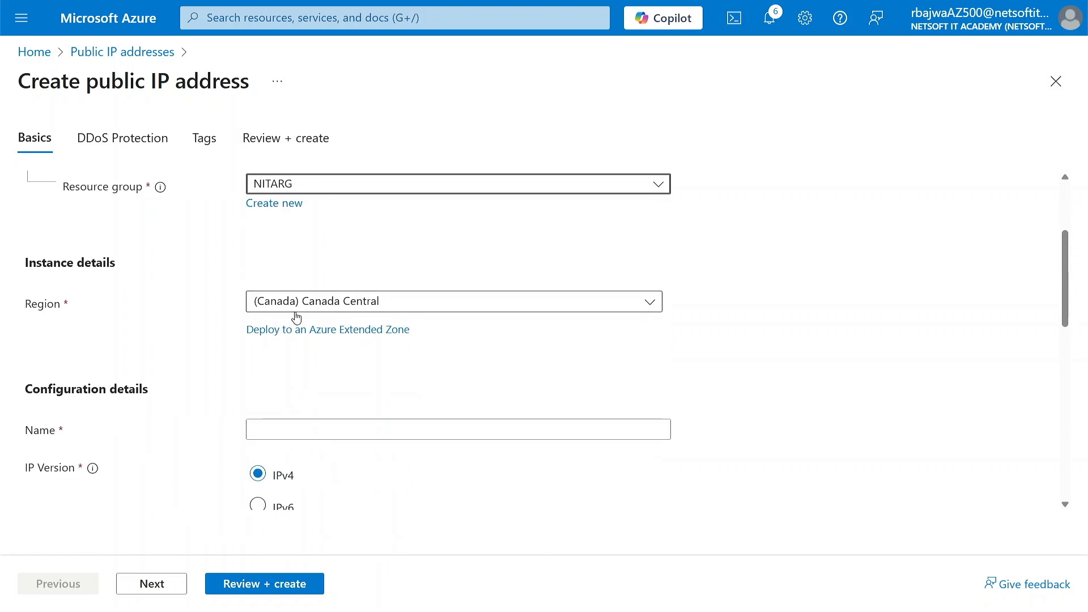
scroll(242, 406, "down", 1)
left_click(287, 387)
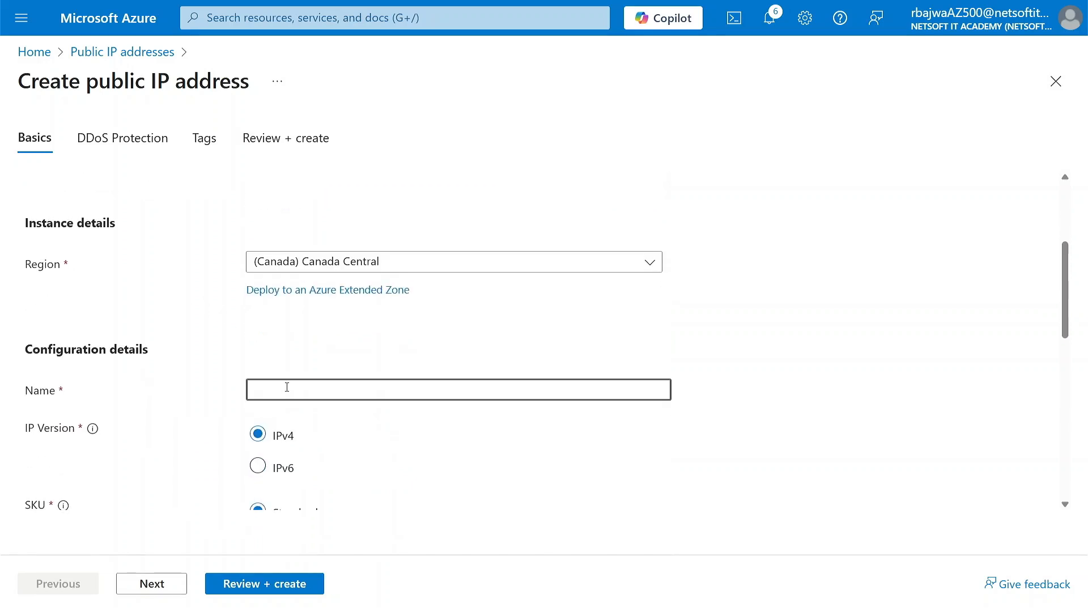
type("NITAPUBIP")
Set the public IP's availability zone to No Zone and review its tier, assignment and routing options.
scroll(284, 466, "down", 3)
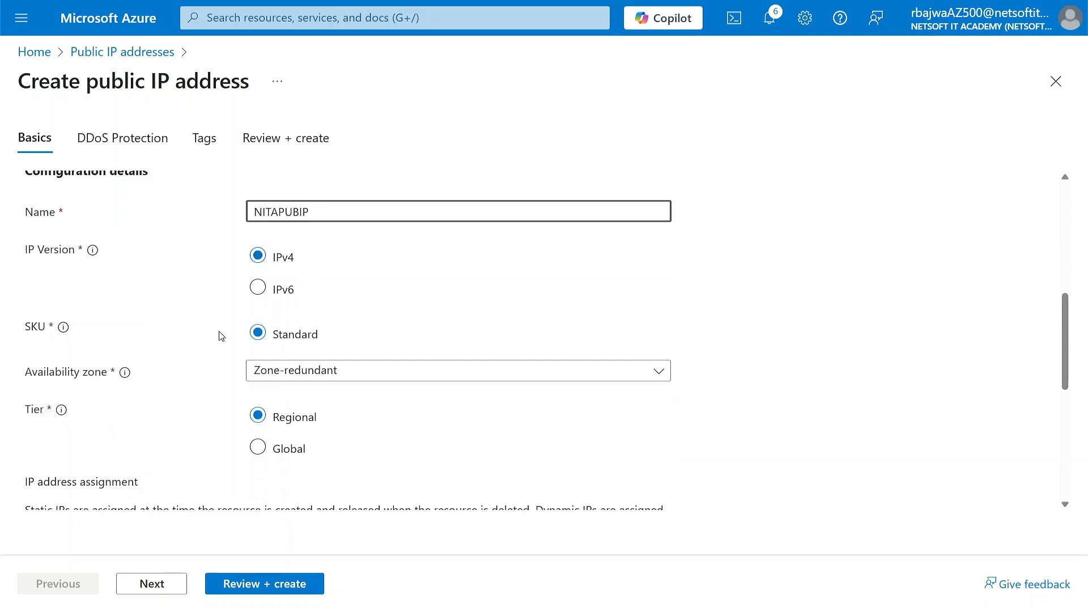
scroll(217, 334, "down", 1)
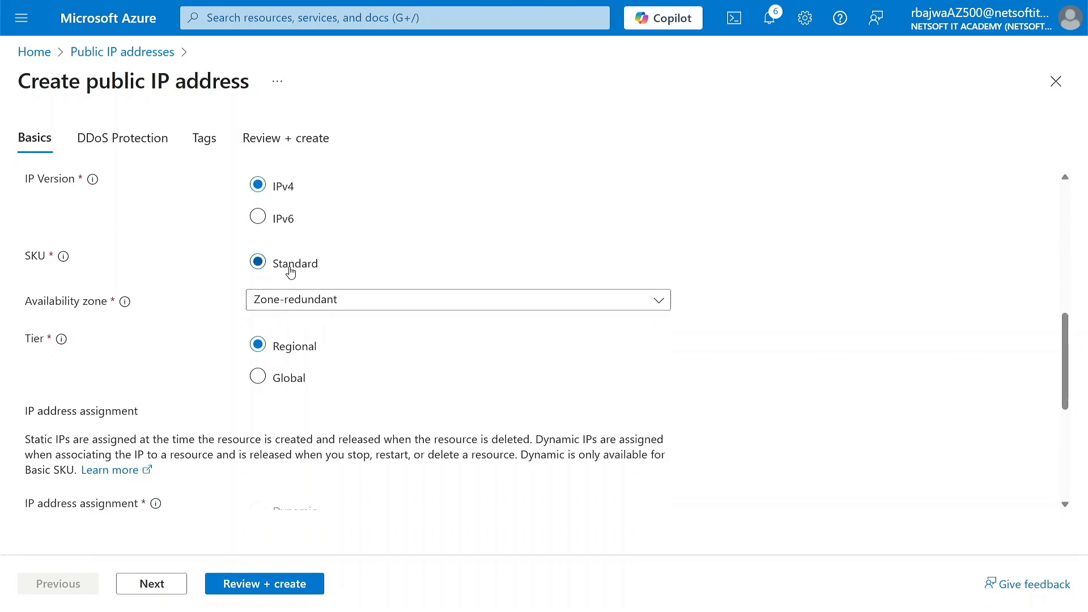
left_click(299, 304)
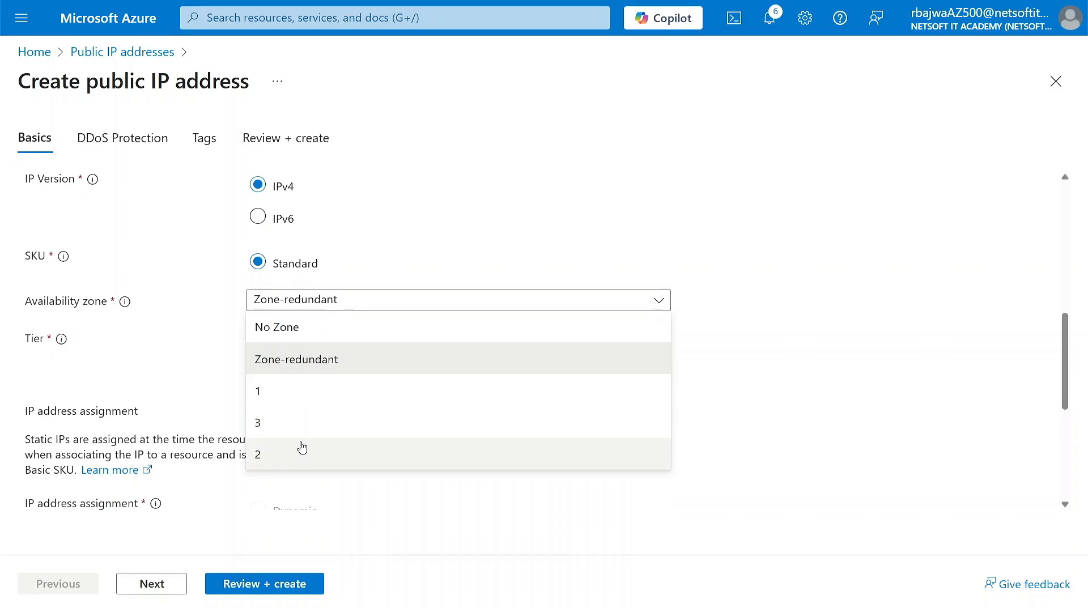
left_click(315, 329)
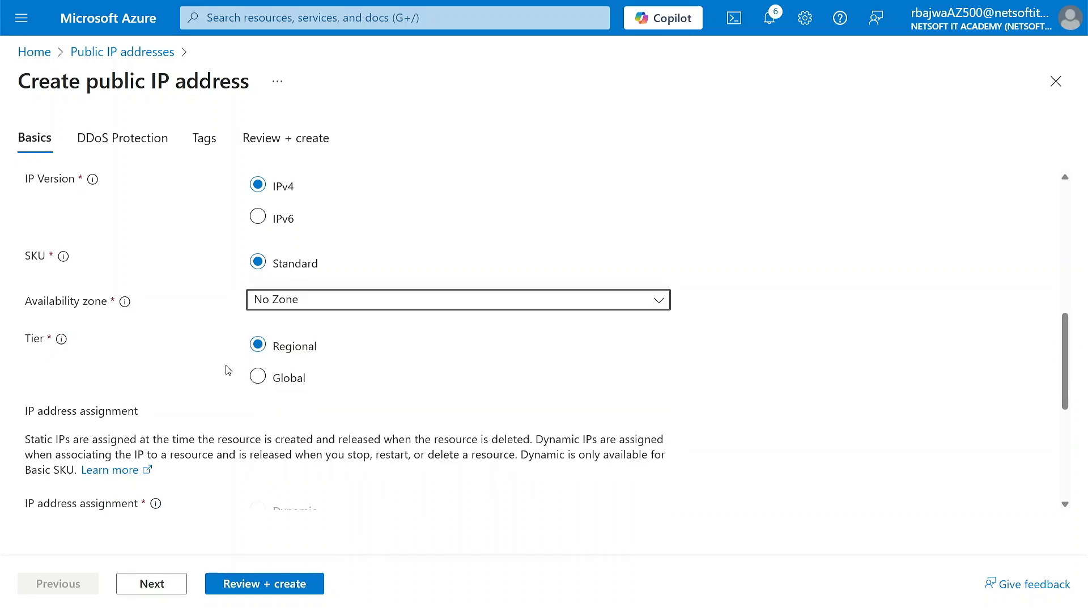
scroll(226, 370, "down", 3)
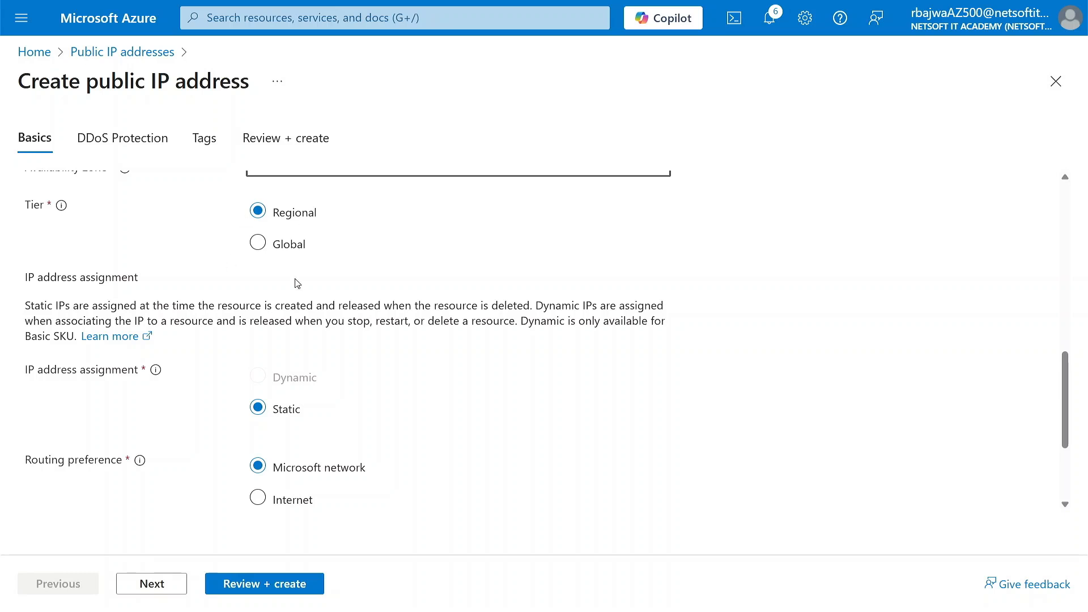
scroll(248, 327, "down", 3)
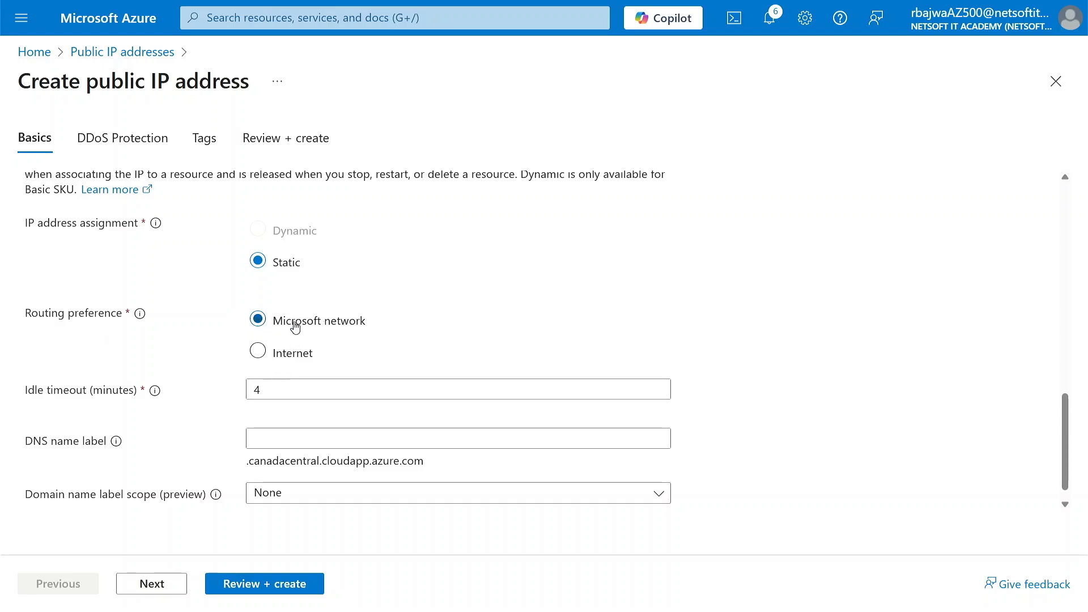
Keep the remaining basic settings of the public IP address and disable its DDoS protection.
scroll(261, 374, "down", 1)
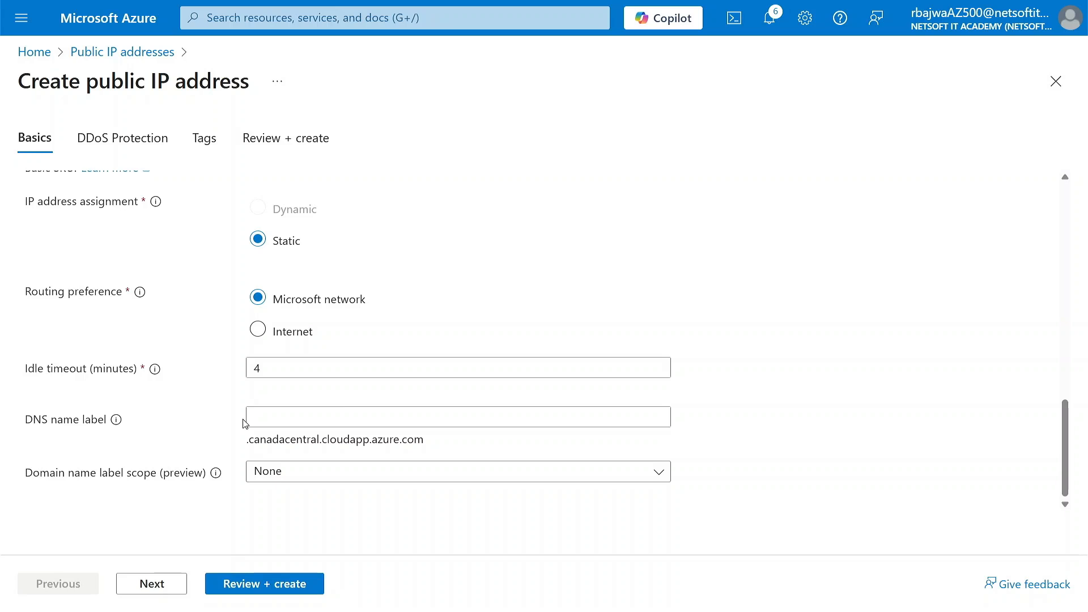
left_click(160, 587)
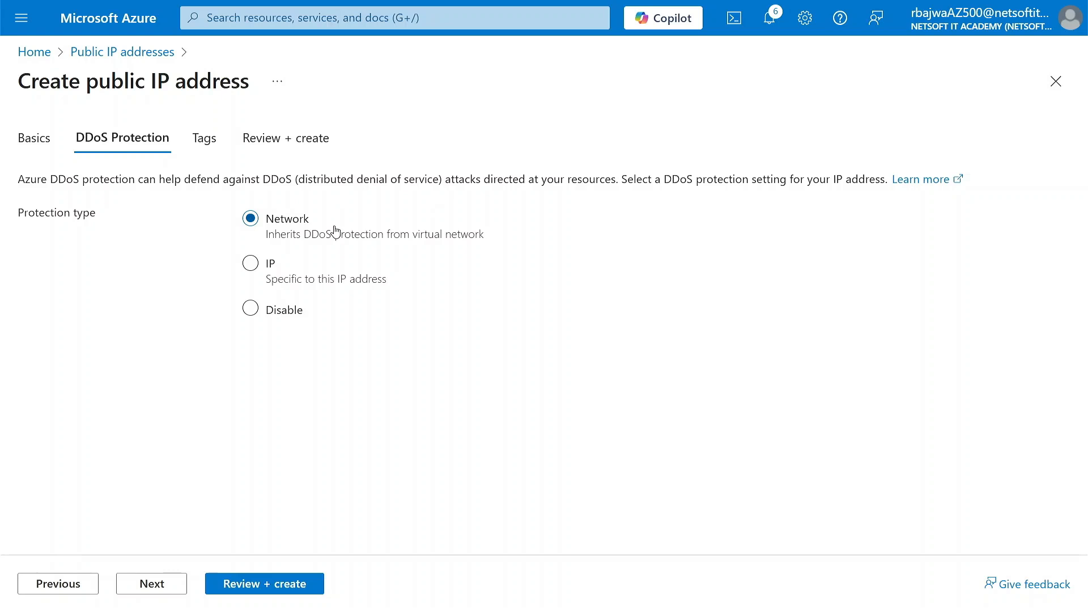
left_click(252, 311)
Skip the tags and create the public IP address once its settings are validated.
left_click(164, 592)
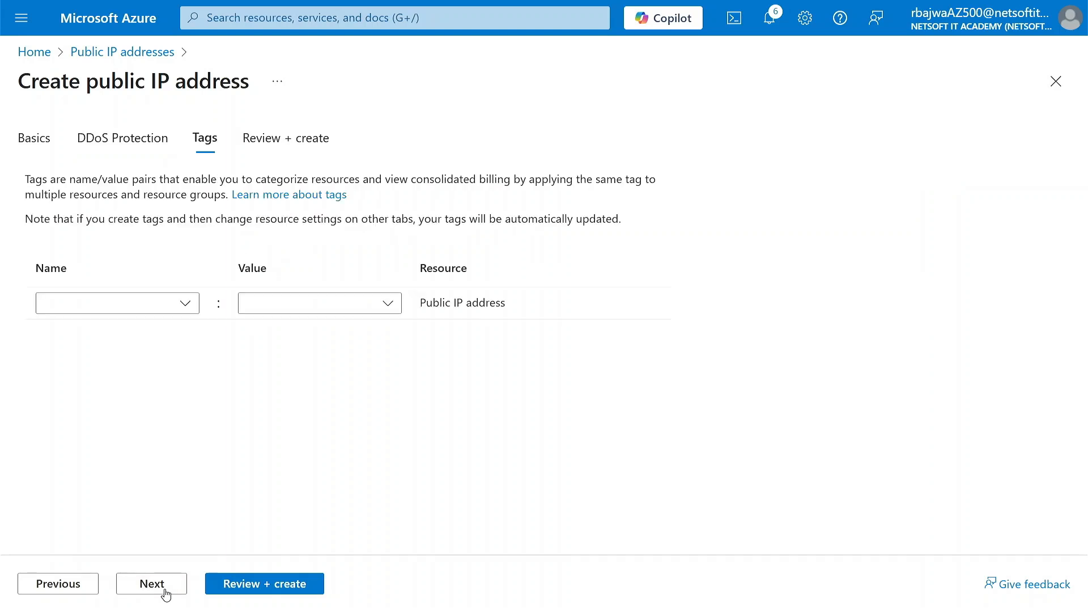
left_click(166, 593)
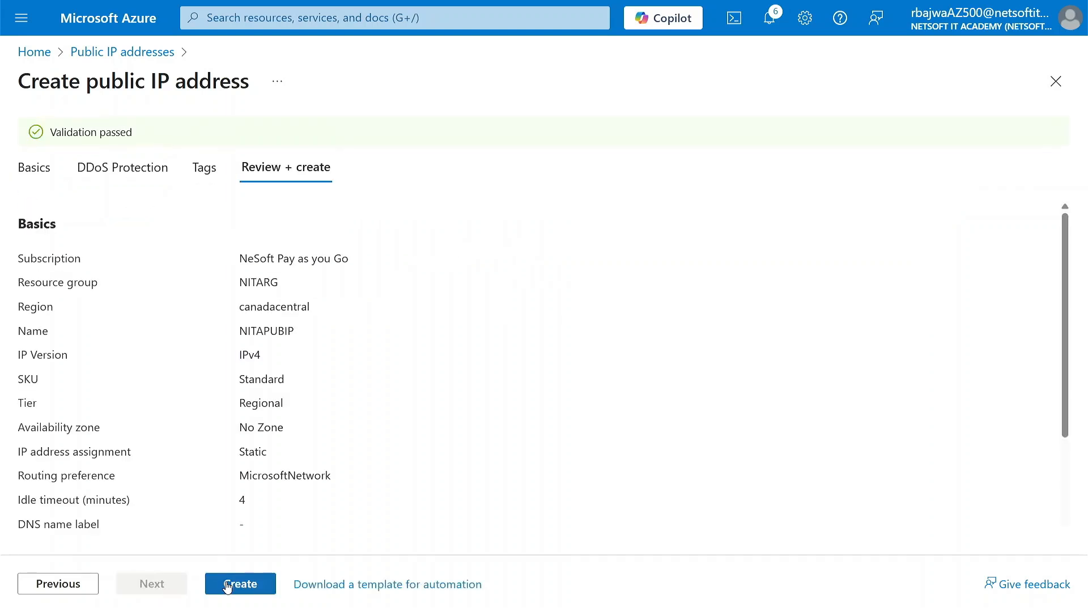
left_click(227, 587)
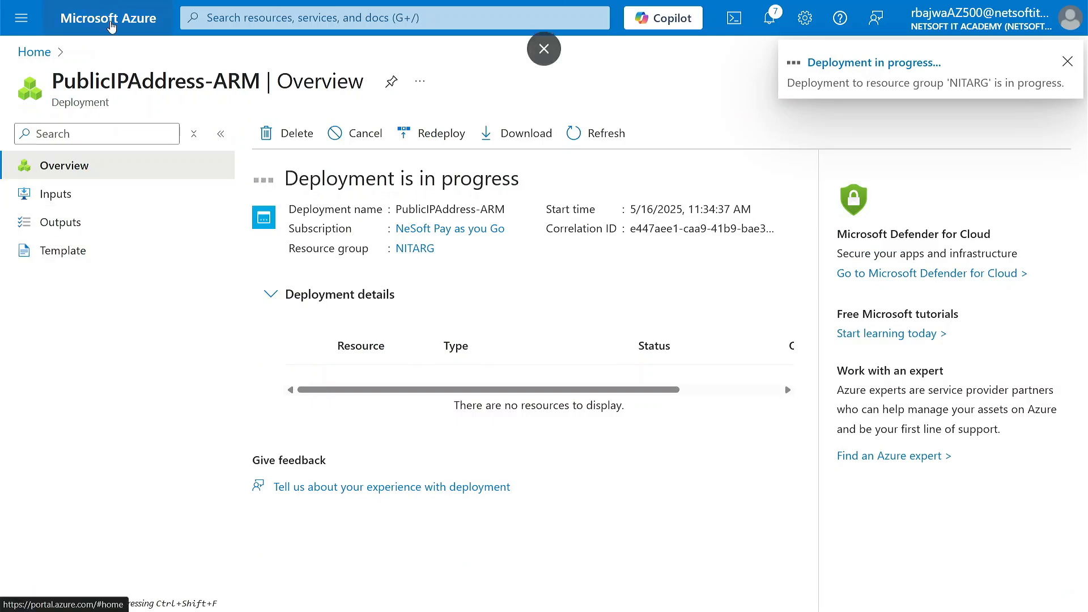
Return to the Azure portal home page and open the Virtual machines service.
left_click(111, 27)
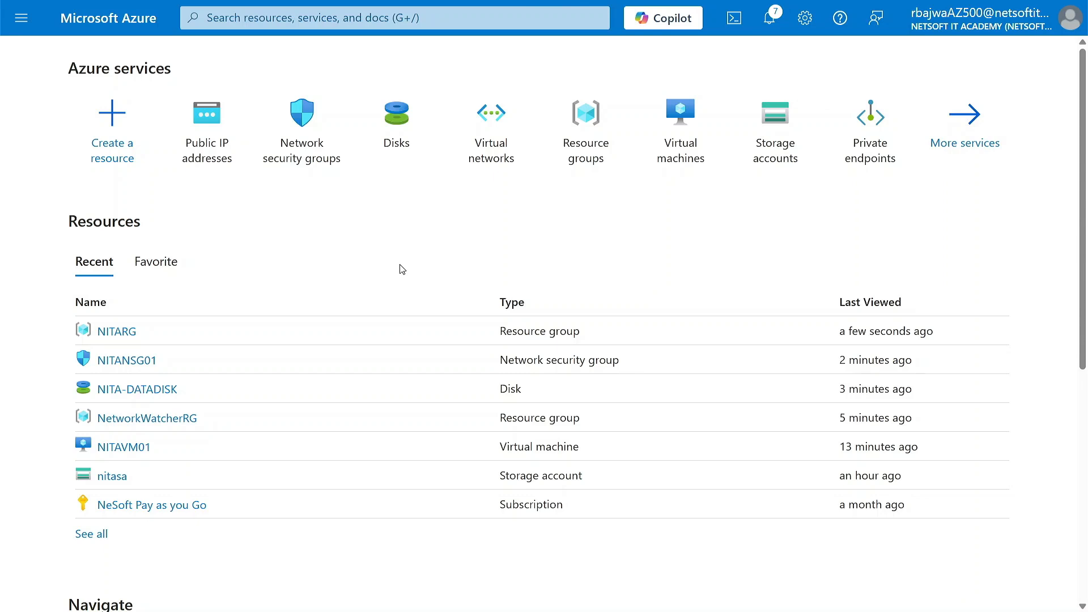
left_click(689, 138)
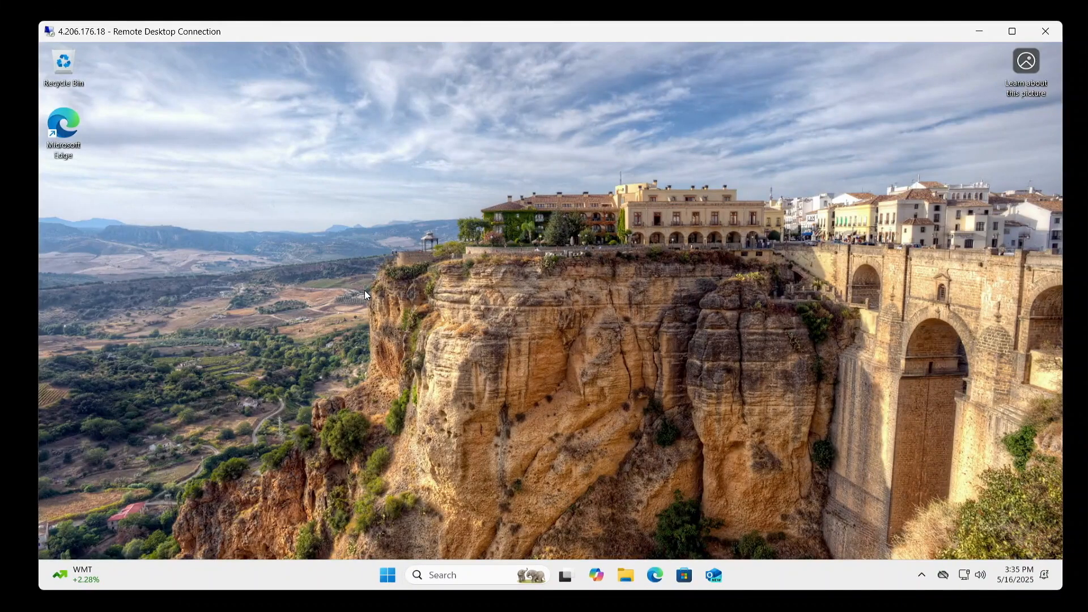
In the virtual machine's Remote Desktop session, create a desktop folder named TEST and move it beside the Microsoft Edge shortcut.
right_click(233, 209)
mouse_move(311, 290)
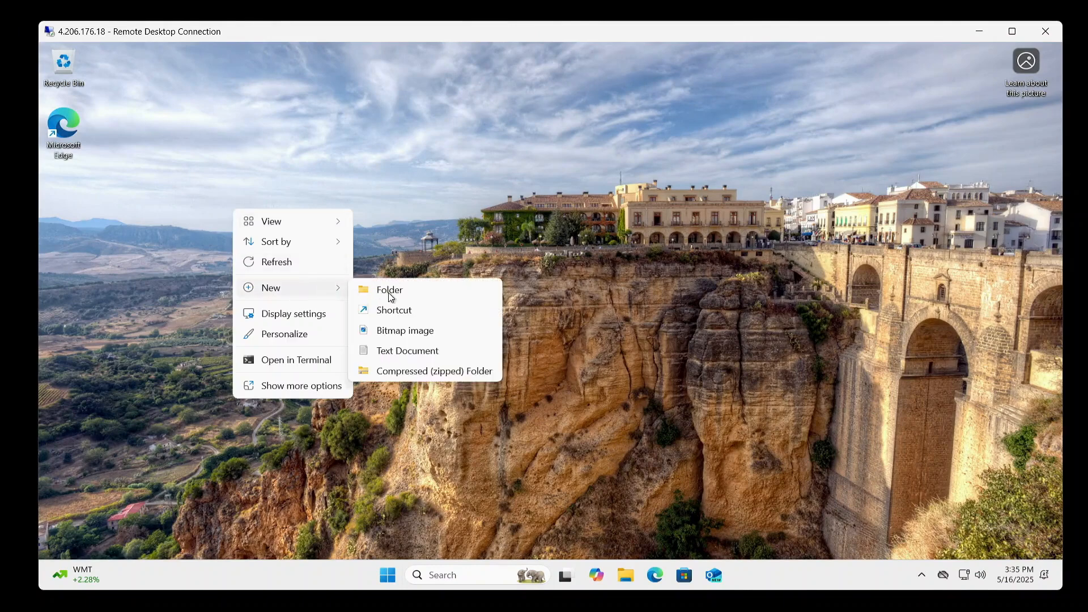
left_click(410, 290)
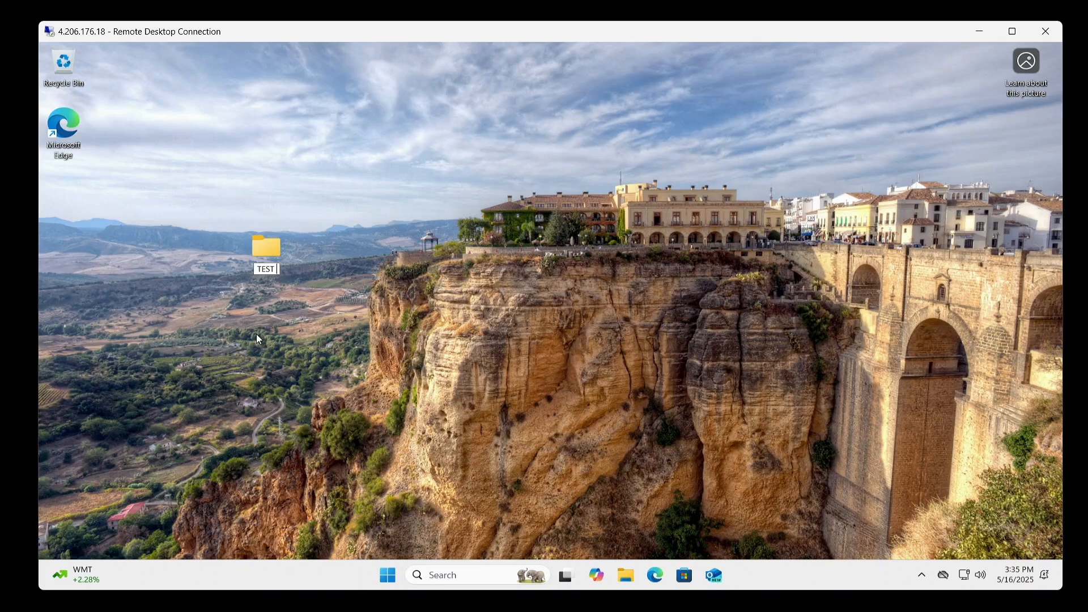
key("Return")
left_click_drag(271, 244, 154, 104)
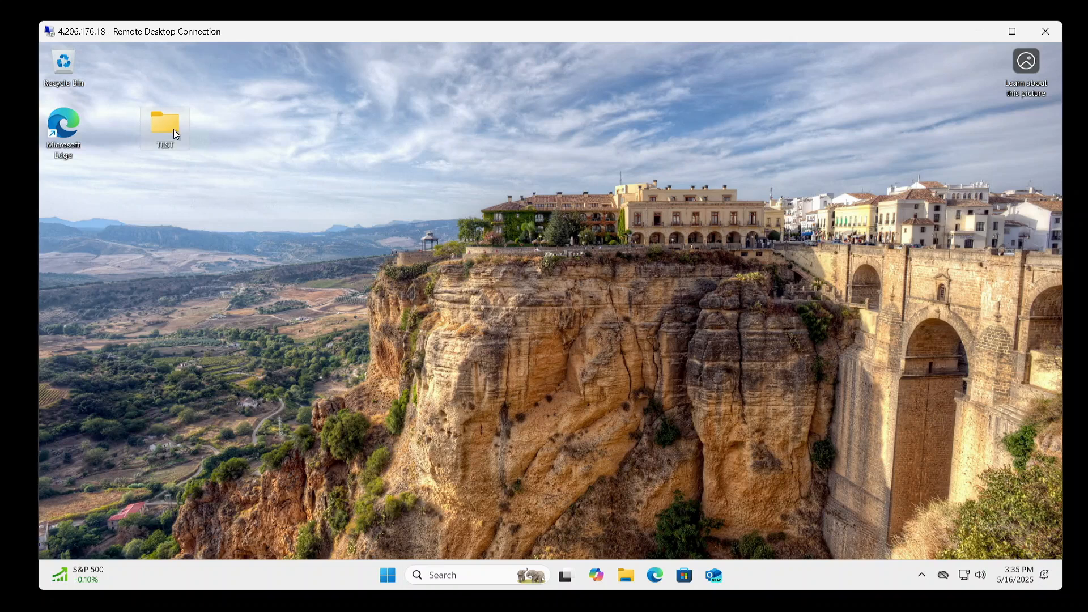
Sign out of the local administrator account in the virtual machine's Remote Desktop session.
left_click(389, 575)
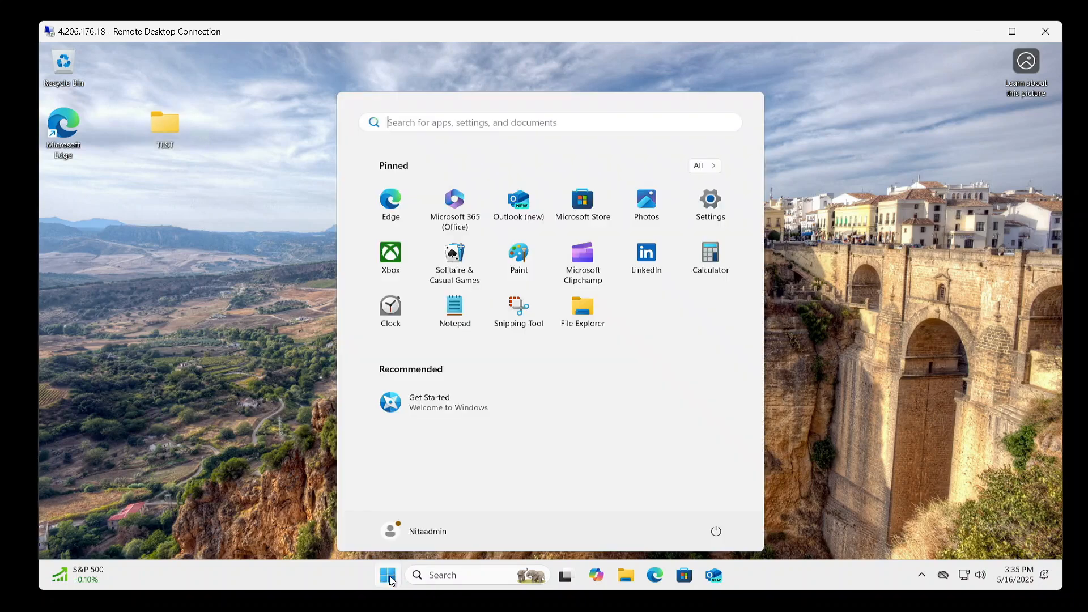
left_click(430, 537)
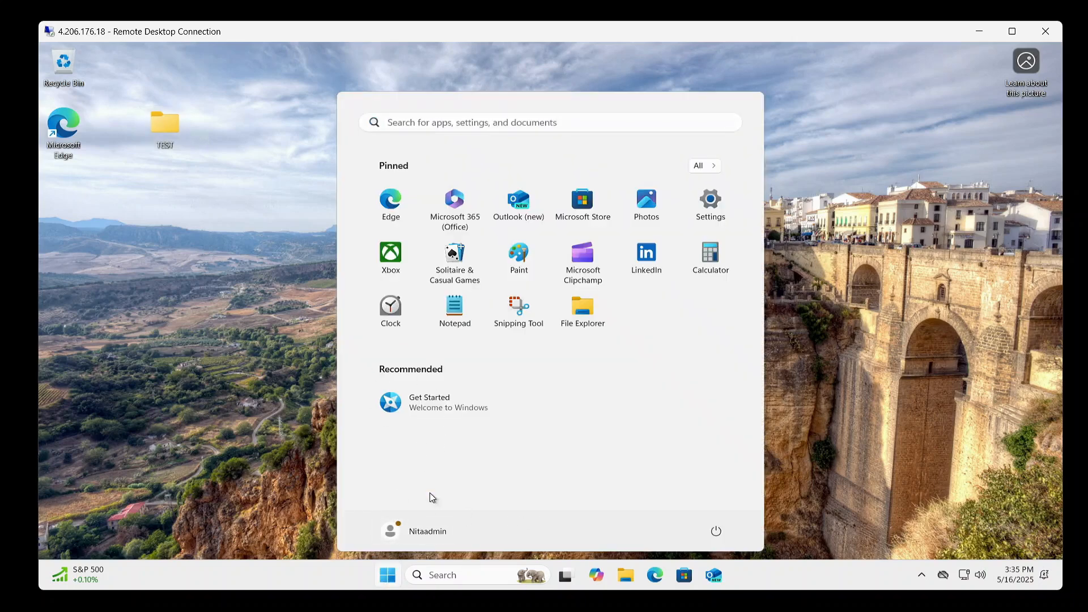
left_click(562, 399)
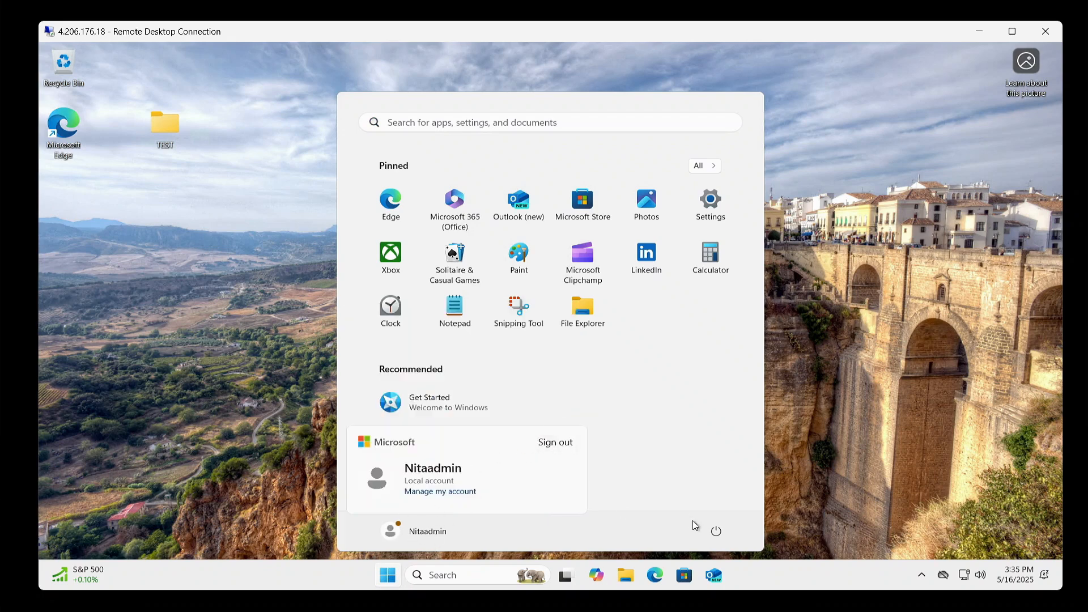
left_click(398, 535)
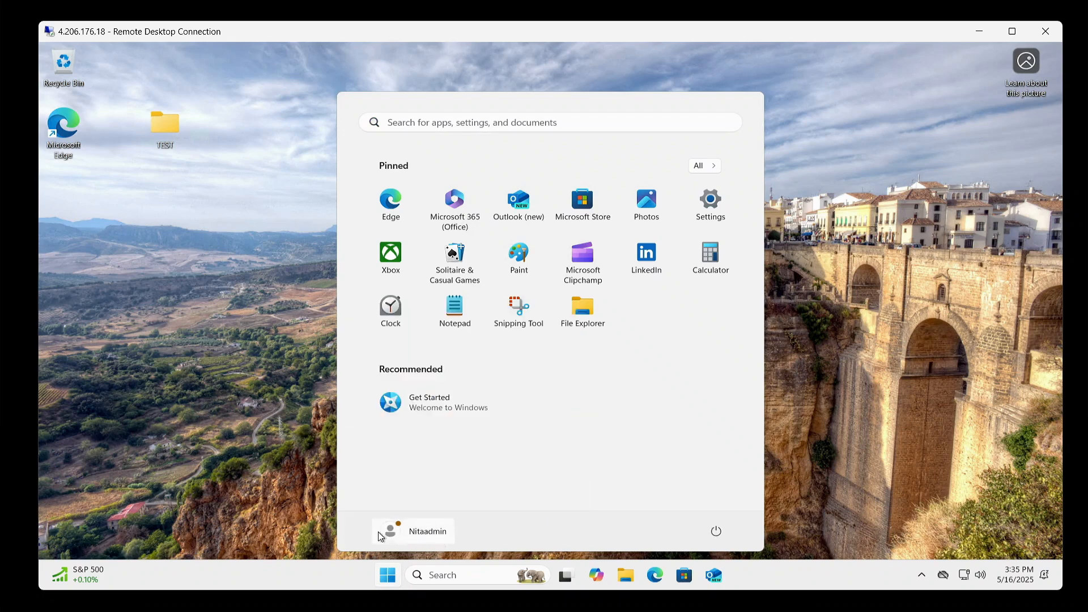
left_click(425, 522)
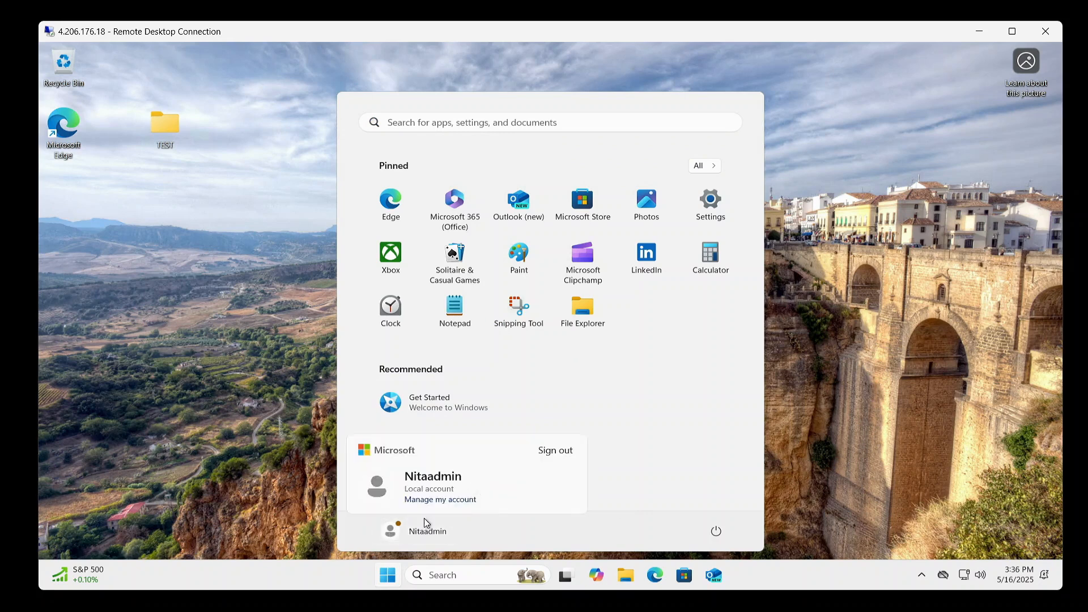
left_click(560, 451)
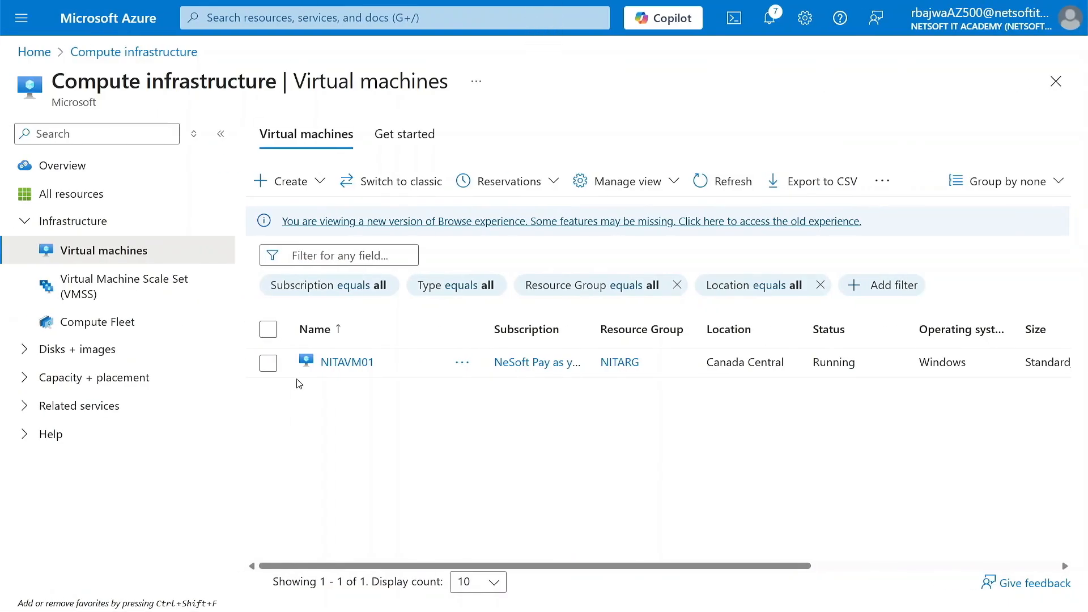
Open the NITAVM01 virtual machine and start capturing an image of it.
left_click(347, 363)
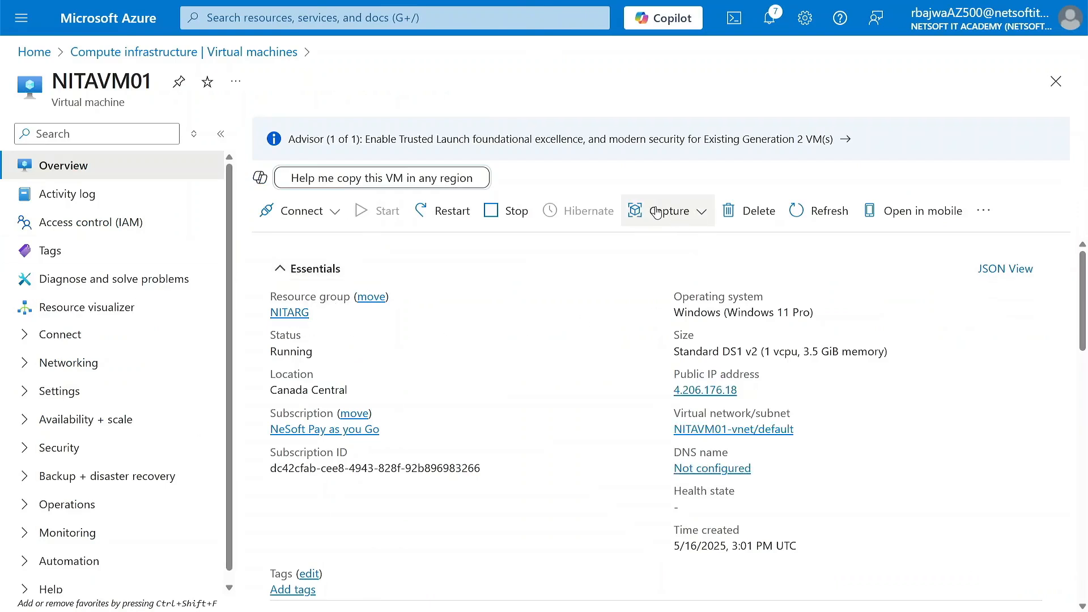
left_click(703, 215)
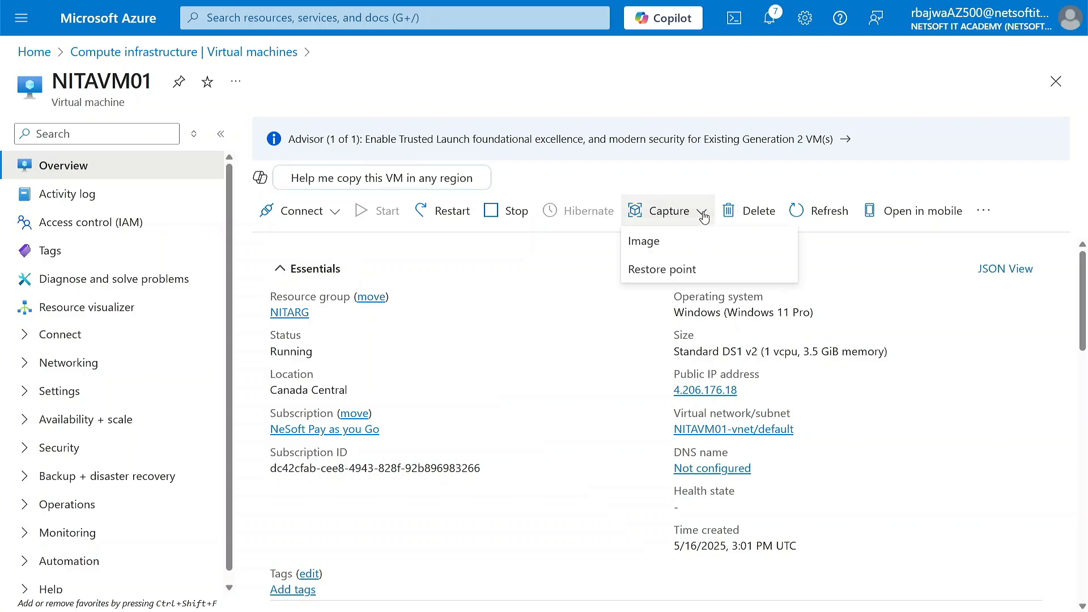
left_click(651, 245)
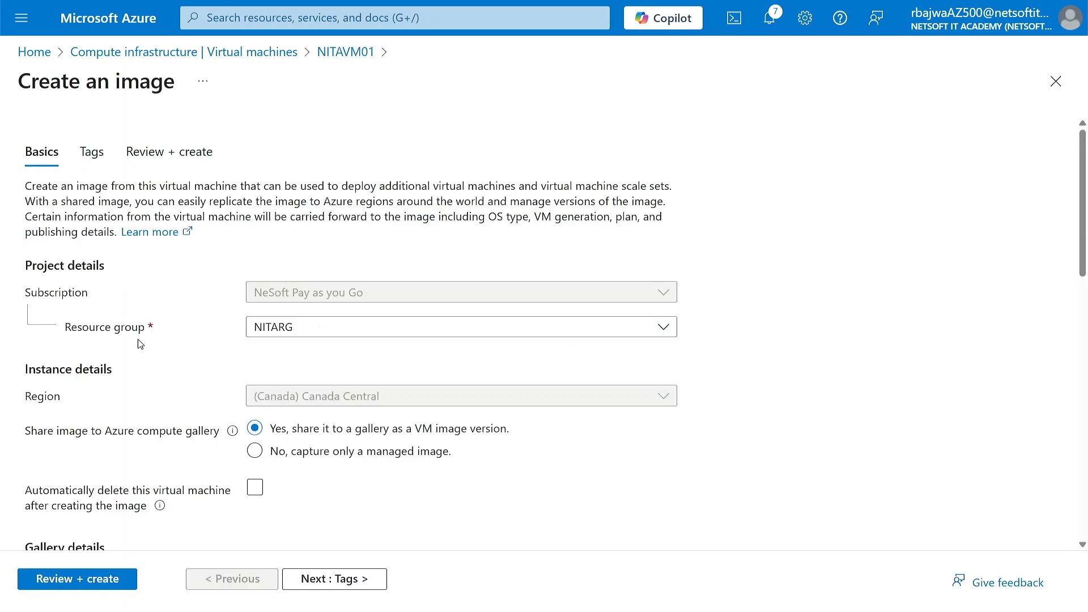
Capture only a managed image and have the virtual machine deleted automatically after the image is created.
scroll(190, 457, "down", 2)
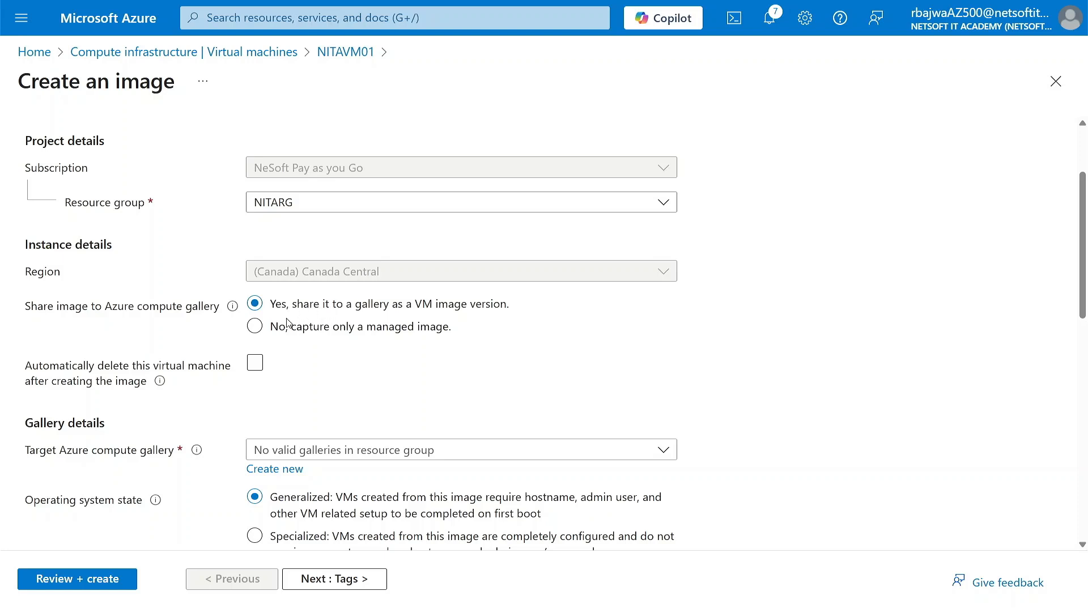
left_click(256, 327)
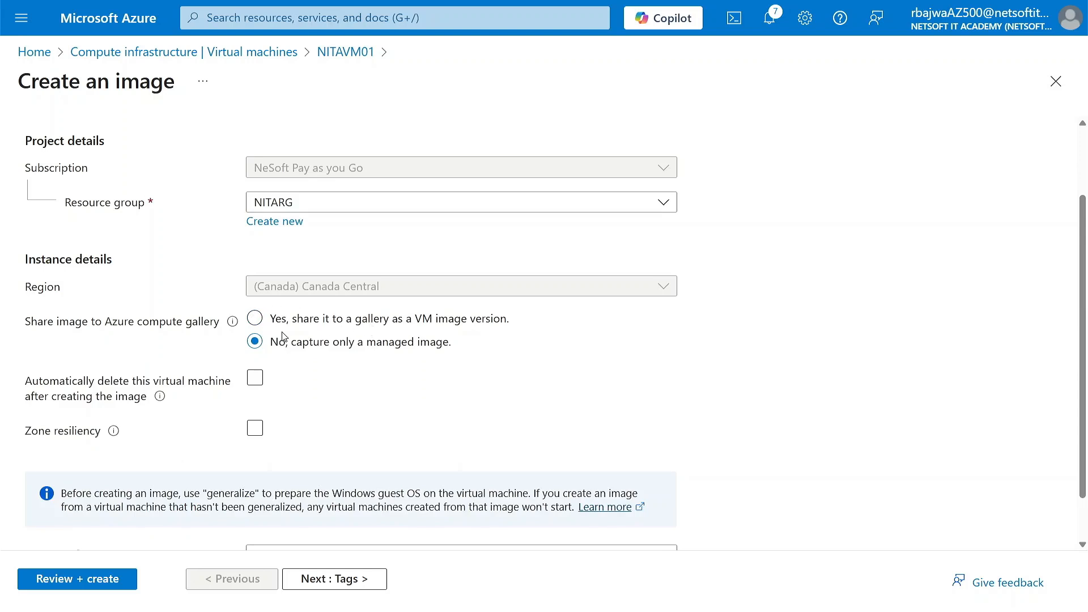
scroll(283, 390, "down", 1)
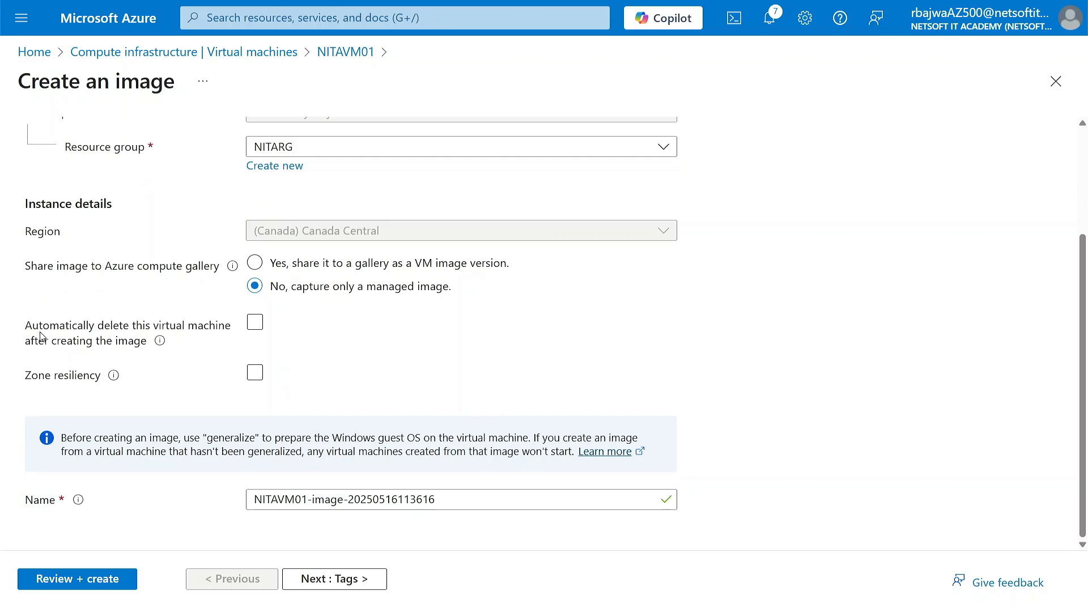
left_click(254, 323)
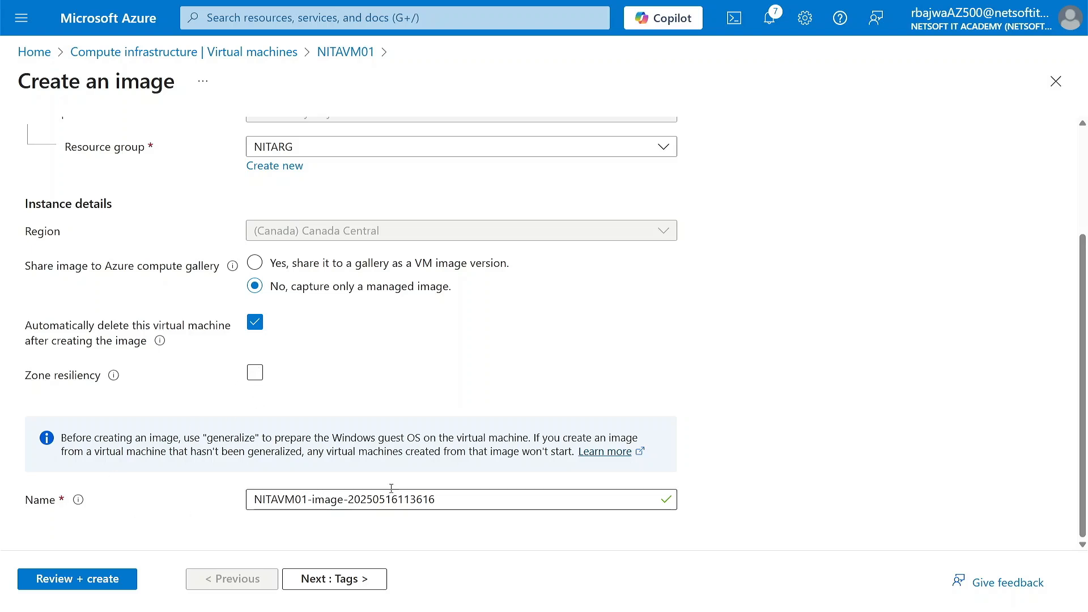
Name the image NEW-WIN-IMG.
triple_click(253, 503)
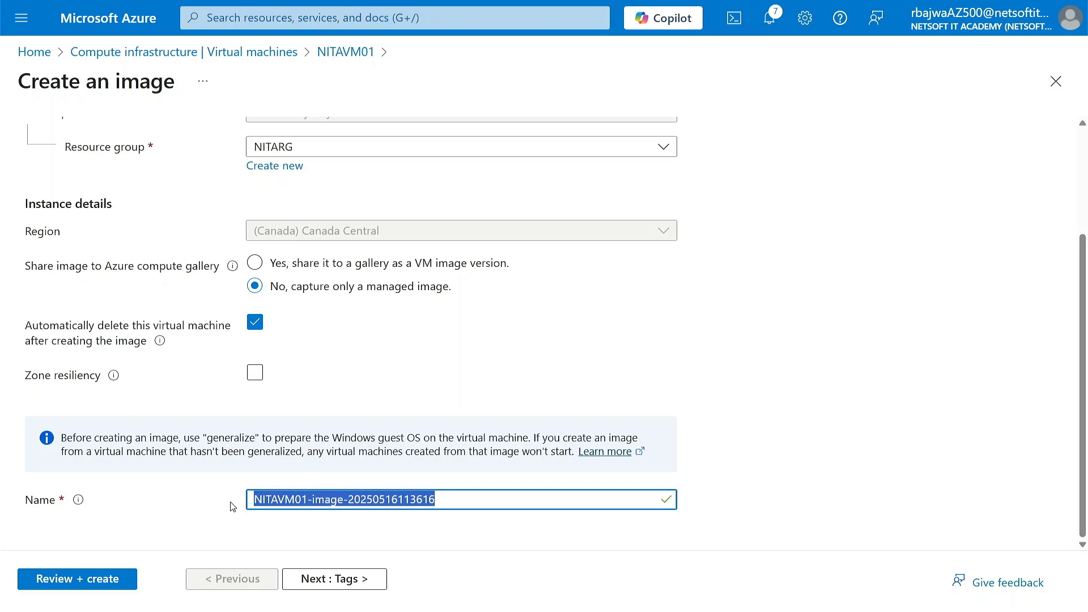
type("NEW")
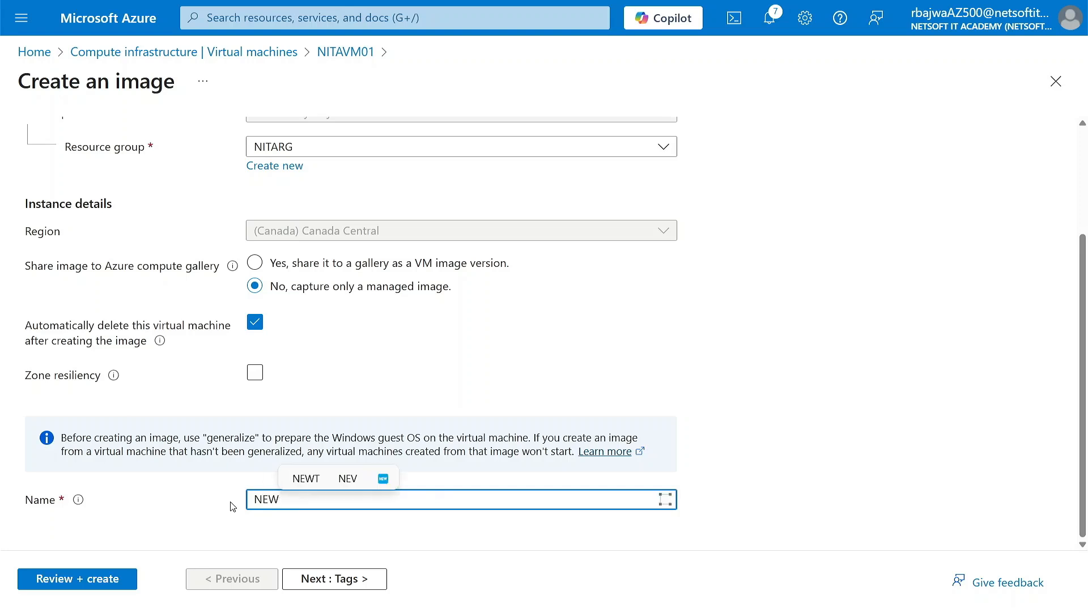
type("-")
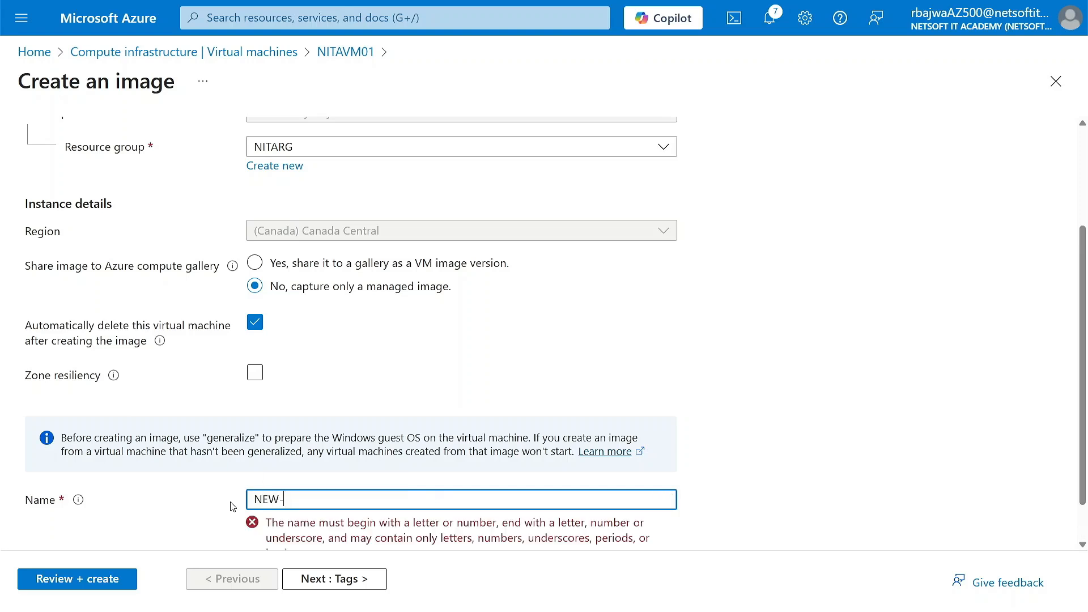
type("WIN-IMG")
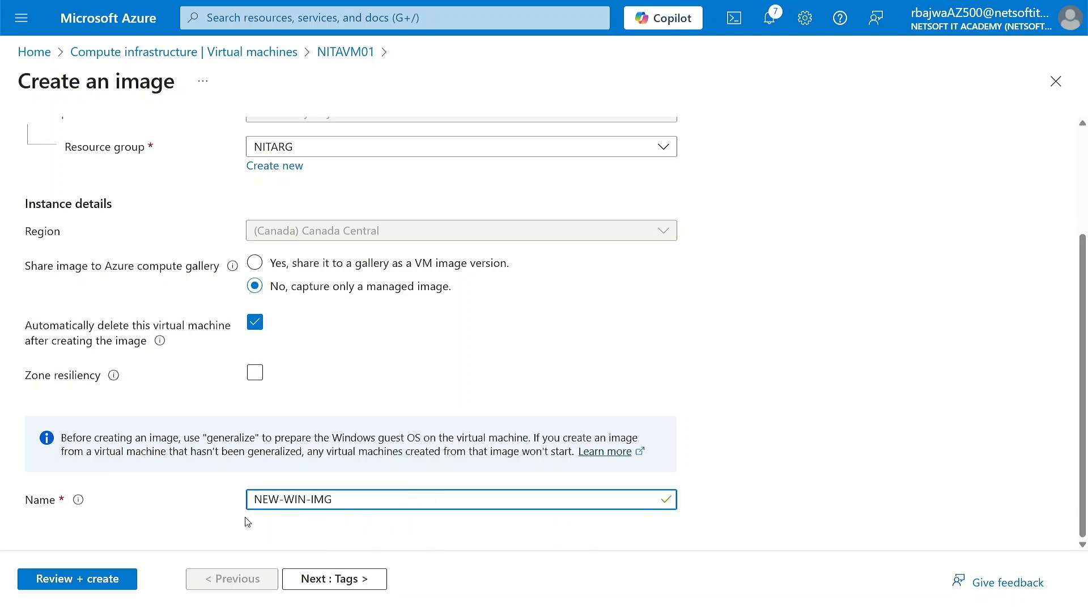
Skip the tags and create the image from the reviewed settings.
left_click(307, 578)
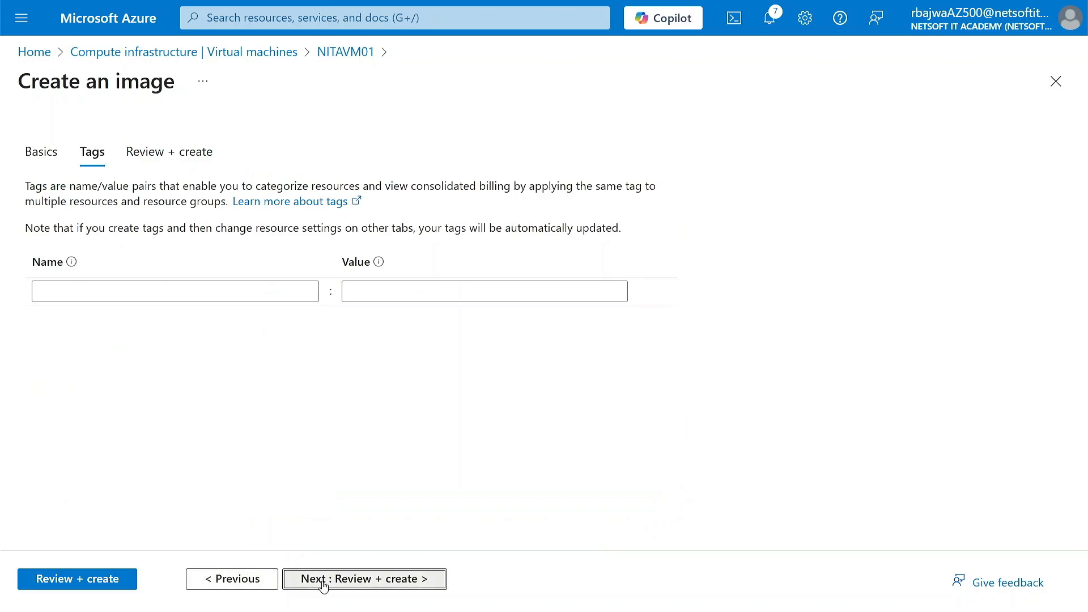
left_click(323, 580)
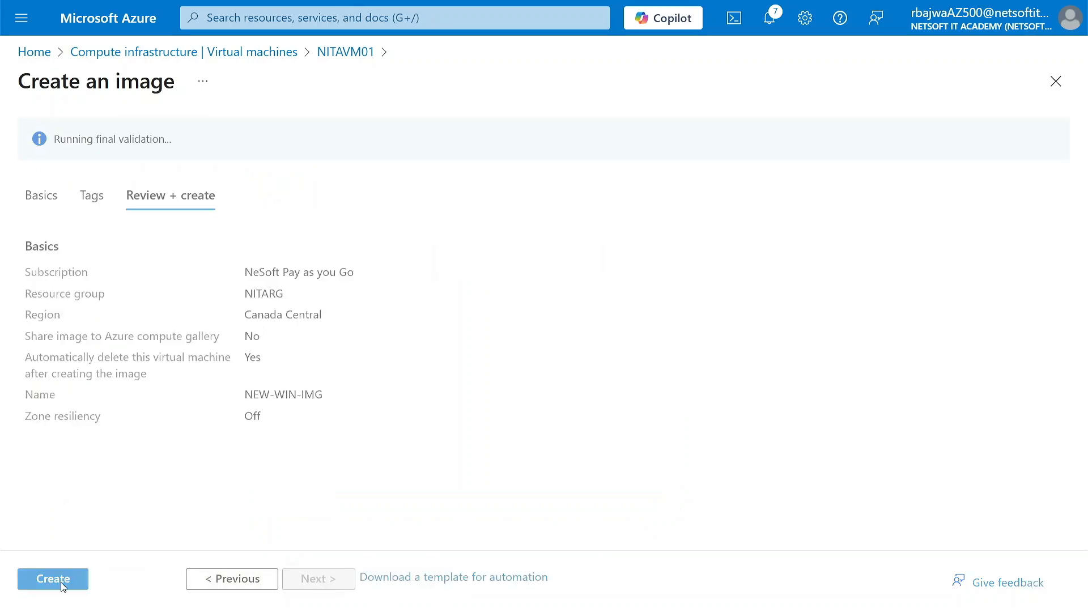
left_click(60, 583)
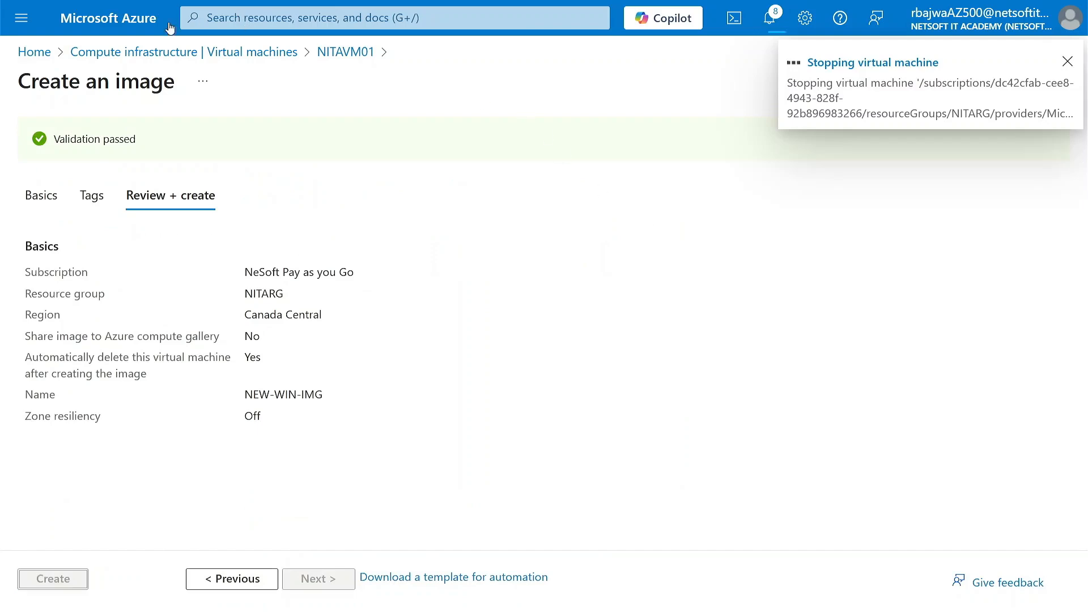
Open the resource visualizer of the NITARG resource group and collapse the side menu to widen the diagram.
left_click(144, 27)
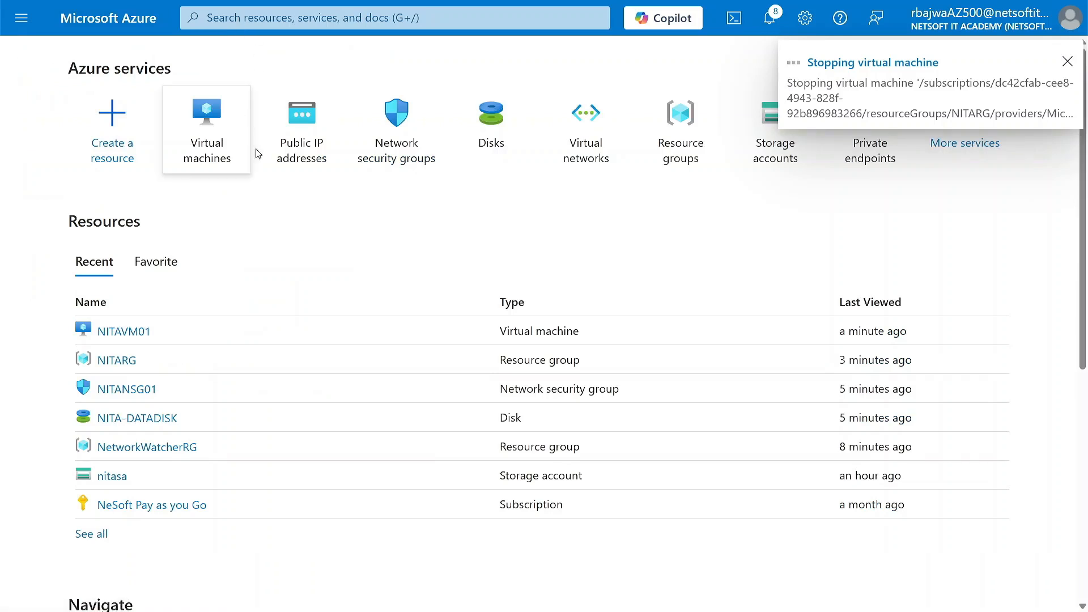
mouse_move(264, 173)
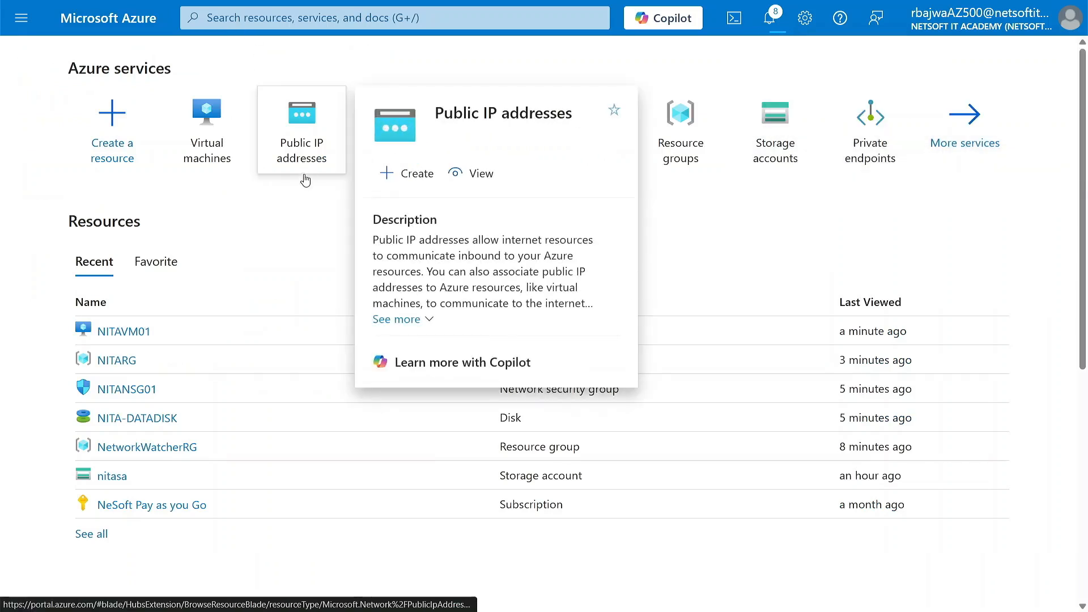
left_click(689, 145)
left_click(106, 332)
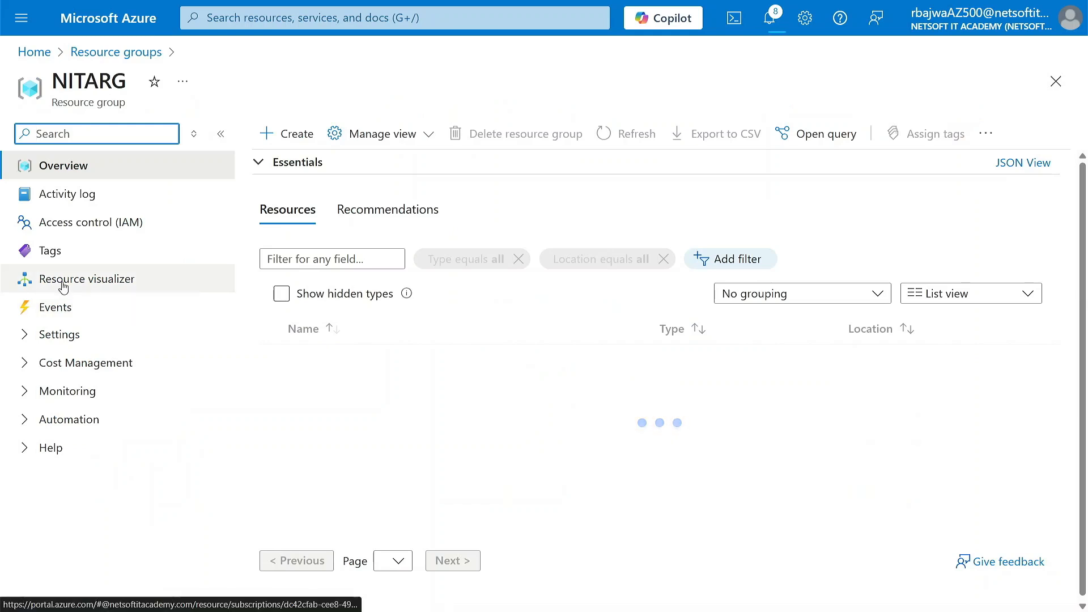
left_click(91, 284)
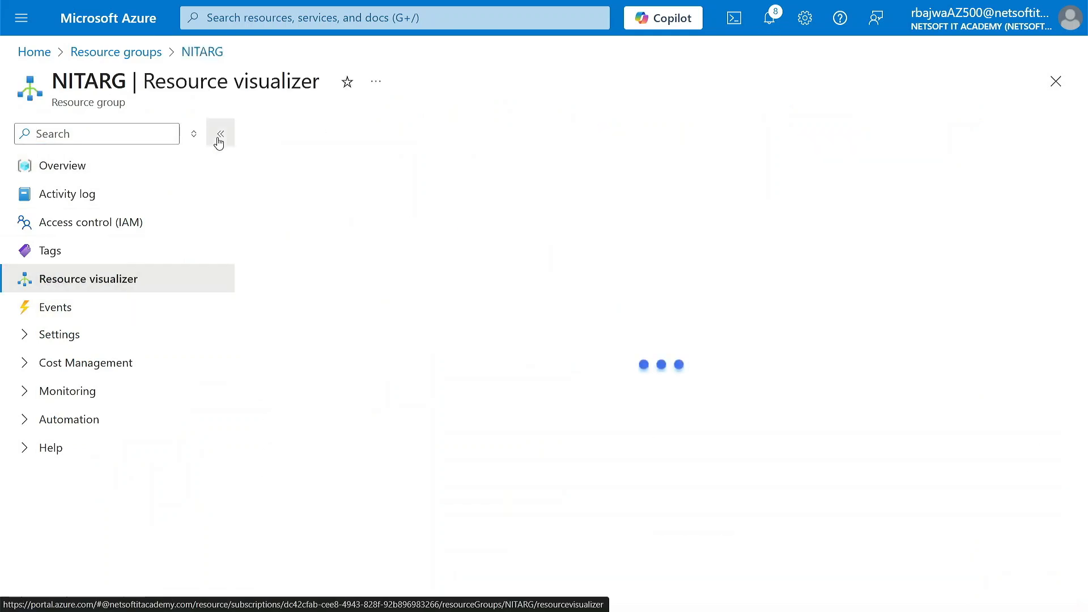
left_click(219, 134)
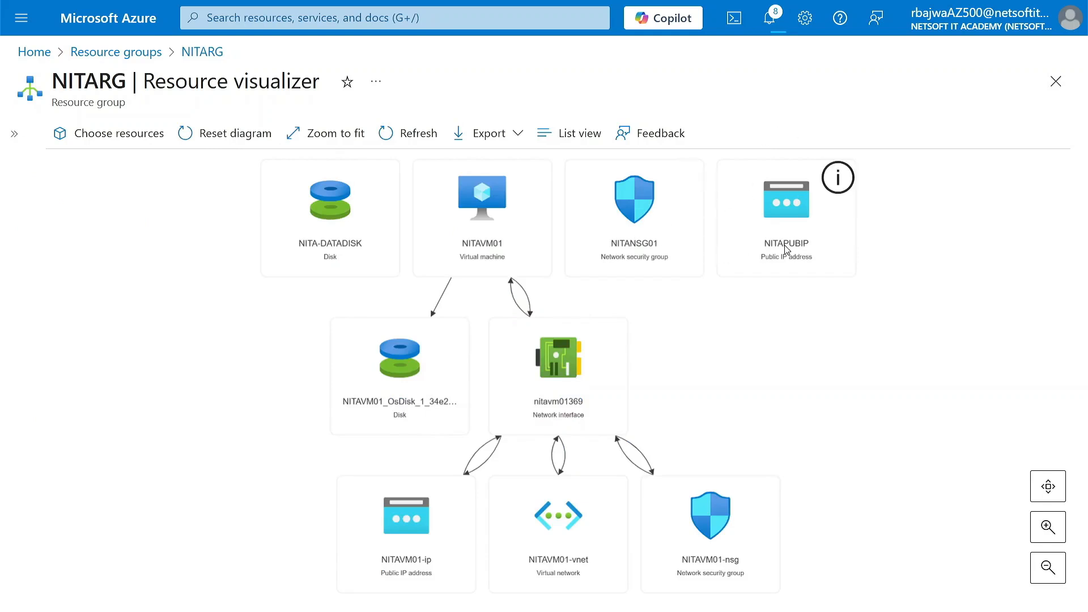
Move NITANSG01, NITAPUBIP and NITA-DATADISK in the diagram away from the resources connected to NITAVM01.
left_click_drag(635, 202, 975, 247)
left_click_drag(755, 230, 787, 249)
left_click_drag(357, 252, 862, 424)
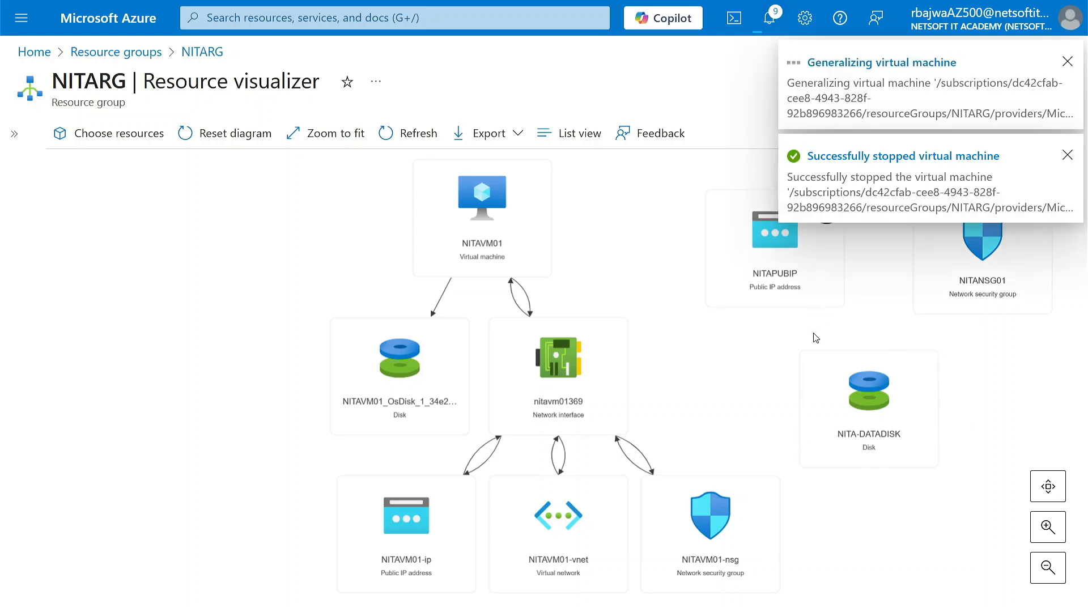
Dismiss the pop-up notifications, refresh the resource diagram and check the notification list for the progress of the image capture.
left_click(1067, 62)
left_click(1067, 60)
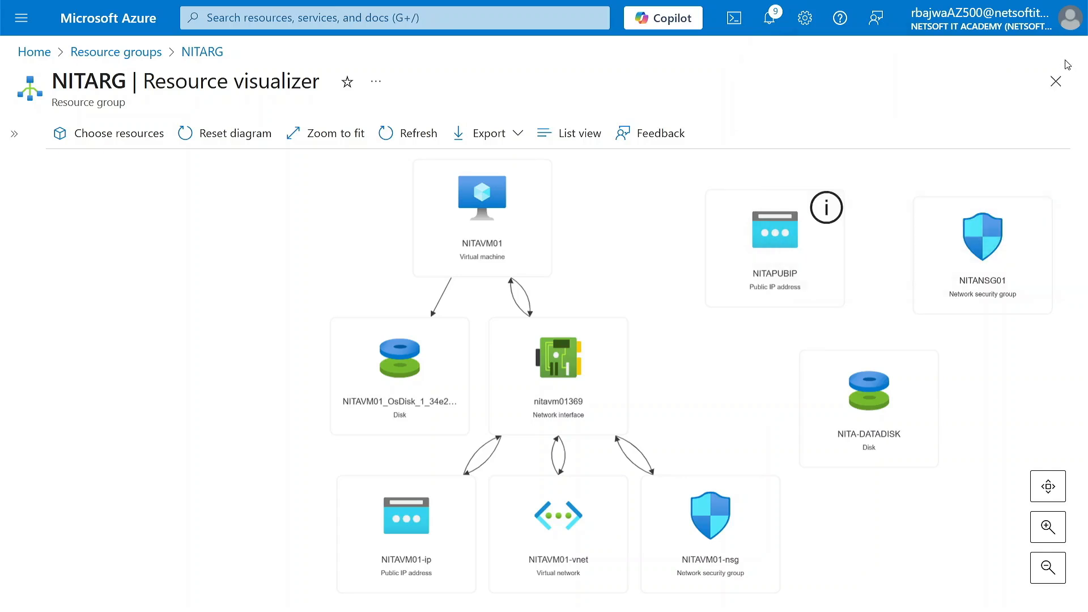
left_click(407, 128)
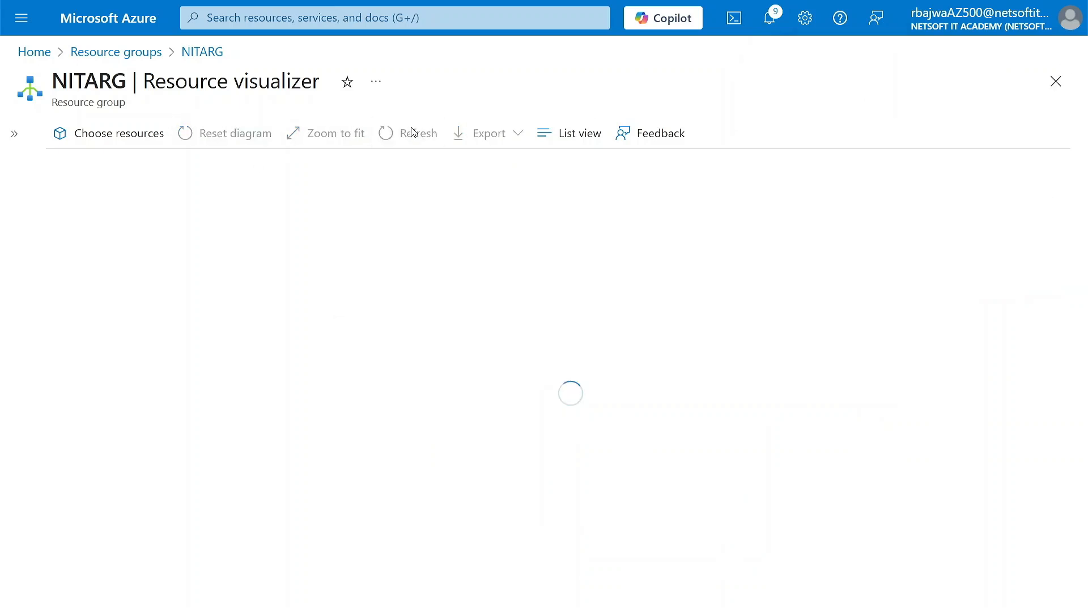
left_click(407, 132)
left_click(772, 30)
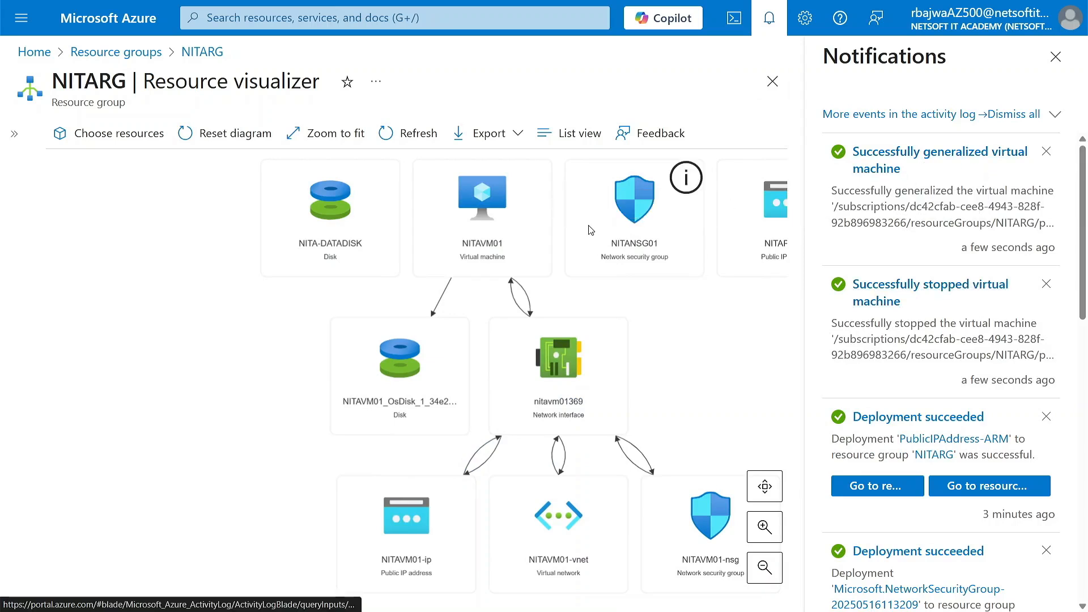
left_click(1055, 56)
left_click(408, 133)
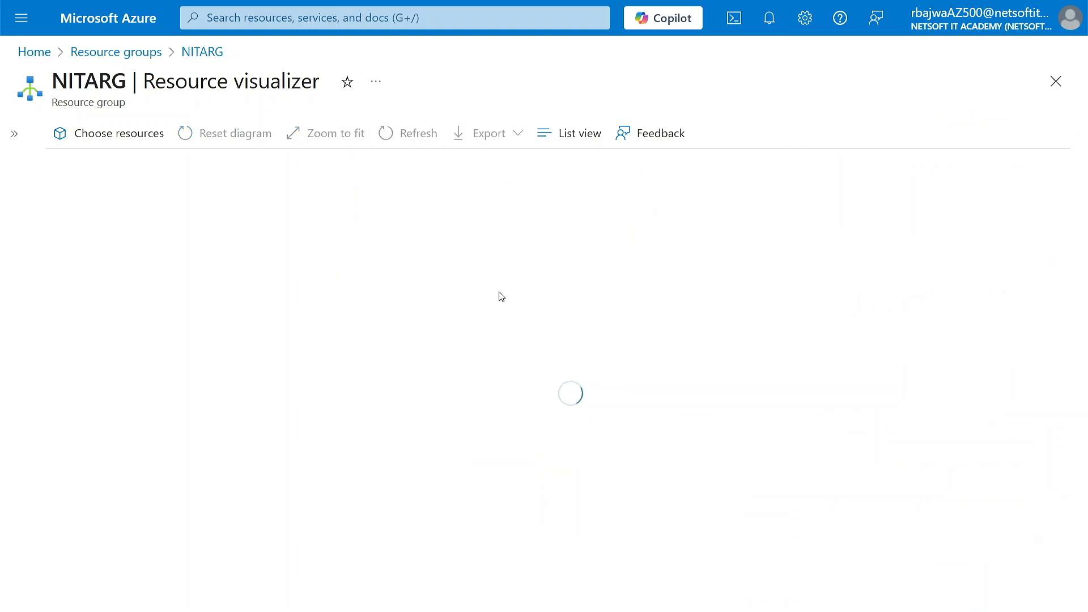
Check the status of NITAVM01 on its overview page and return to the portal home page.
left_click(469, 233)
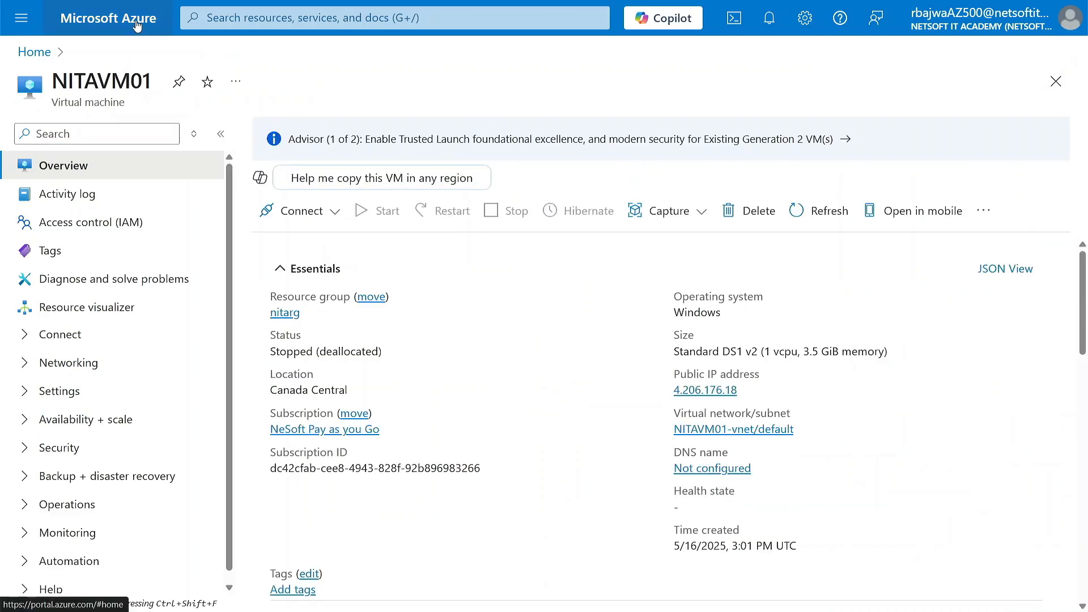
left_click(107, 18)
mouse_move(462, 176)
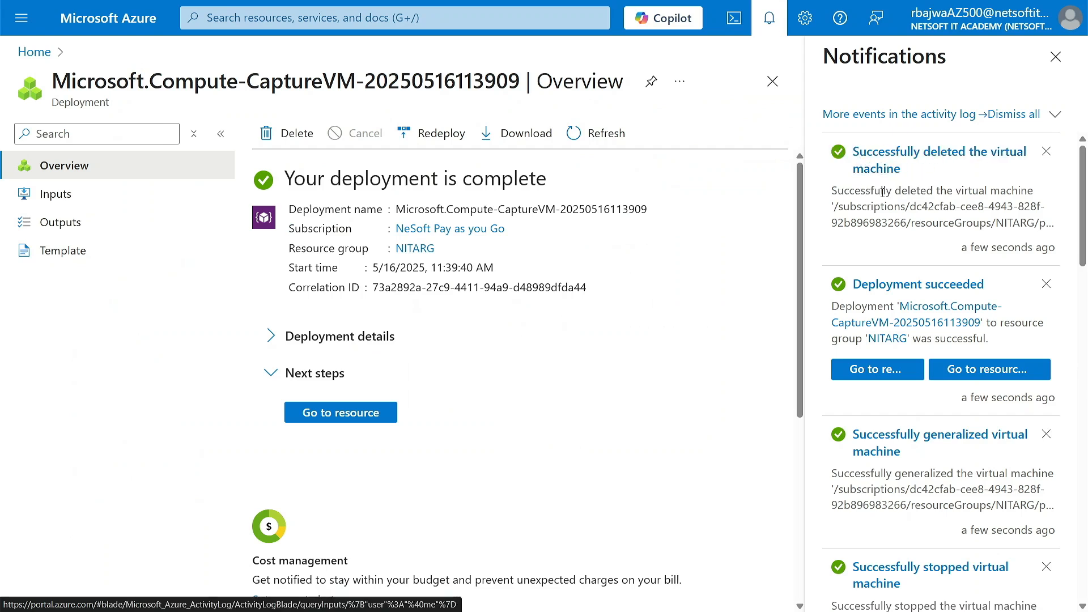
Open the Virtual machines service and inspect the overview of NITAVM01 after the image capture.
left_click(438, 16)
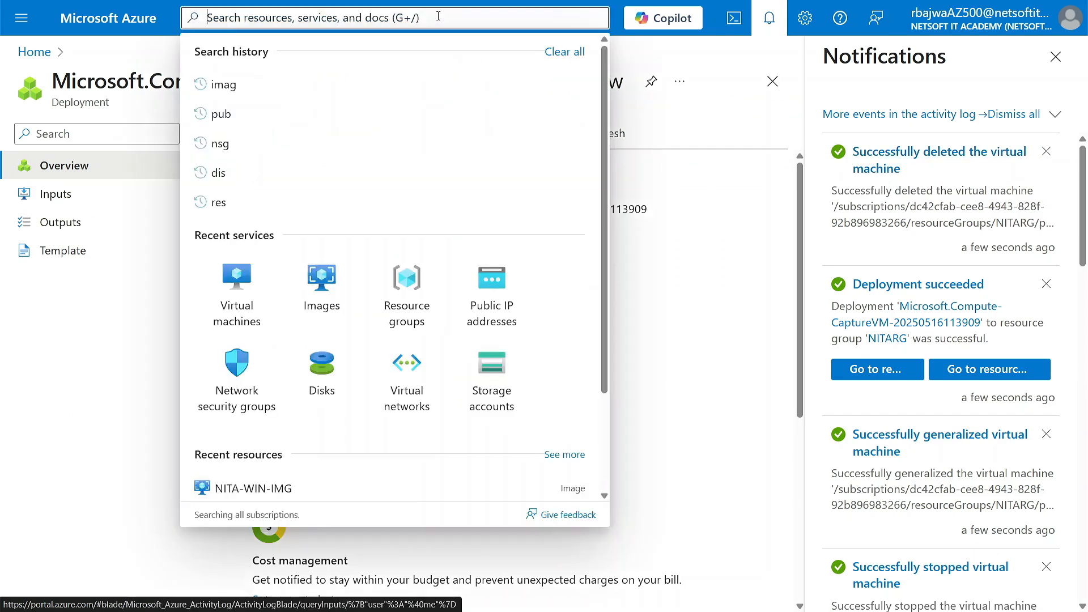
left_click(237, 295)
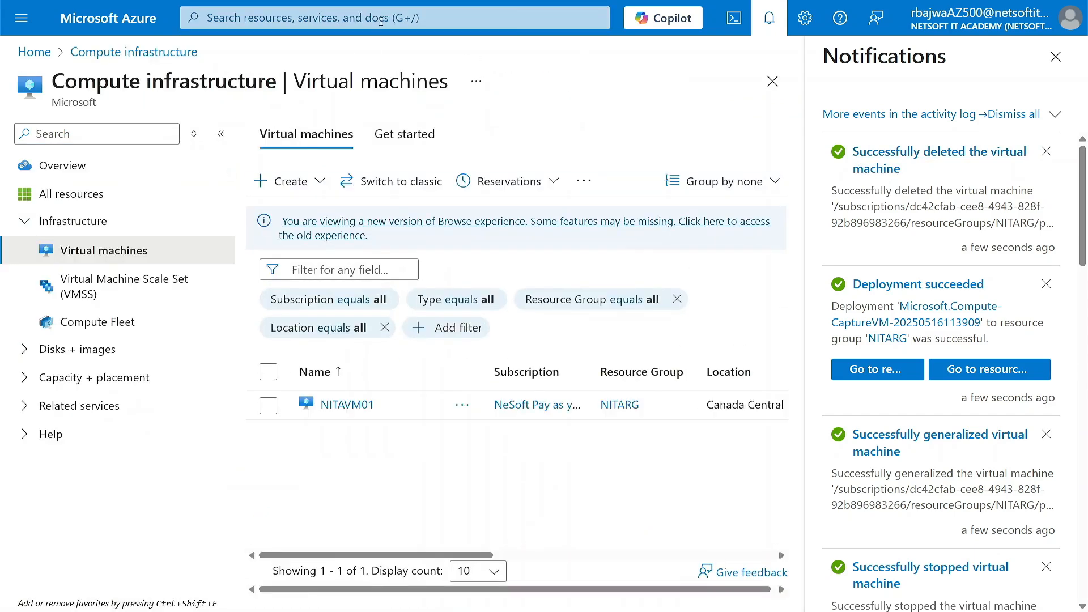
left_click(347, 409)
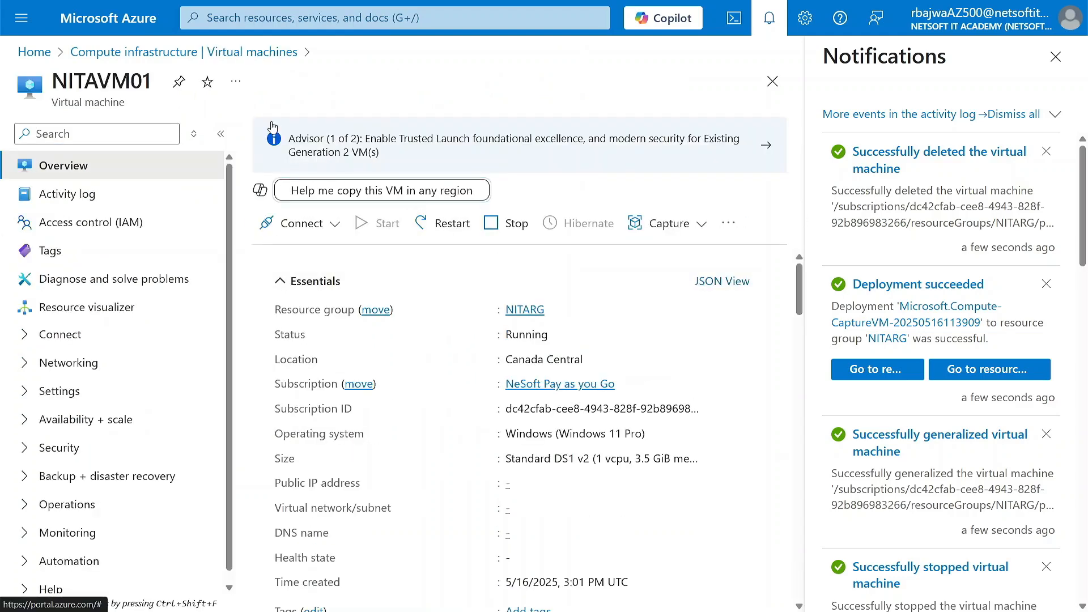
Open the resource visualizer of the NITARG resource group and close the notification list.
left_click(243, 52)
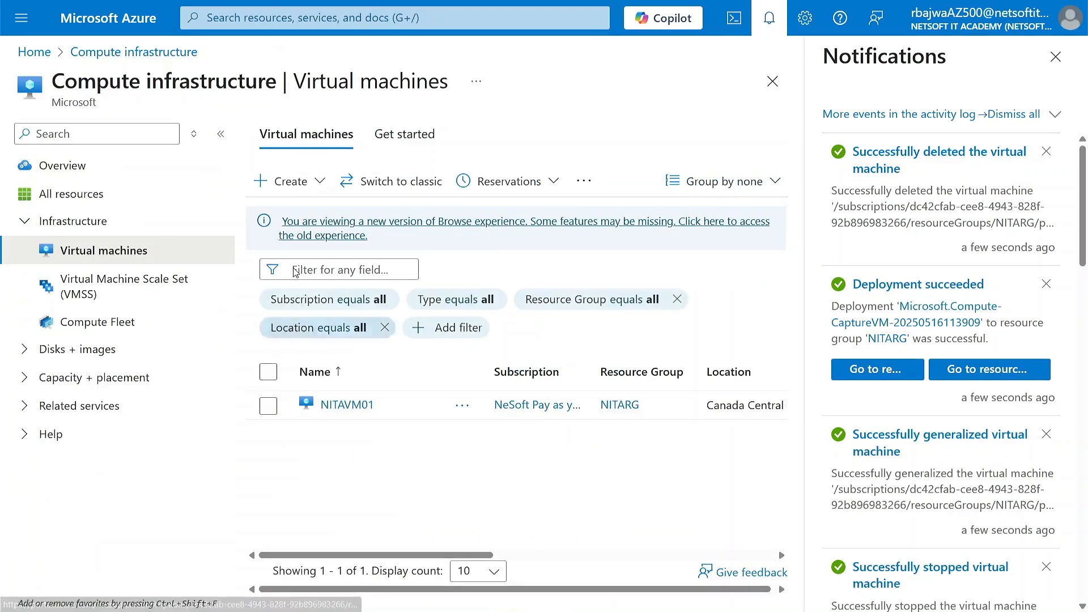
left_click(380, 19)
left_click(419, 286)
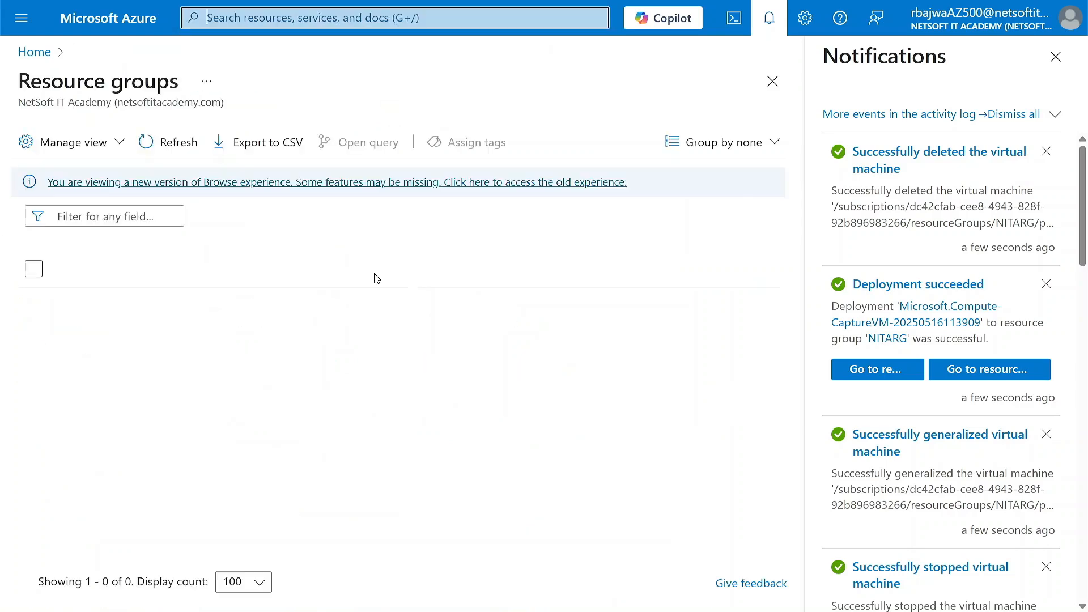
left_click(112, 332)
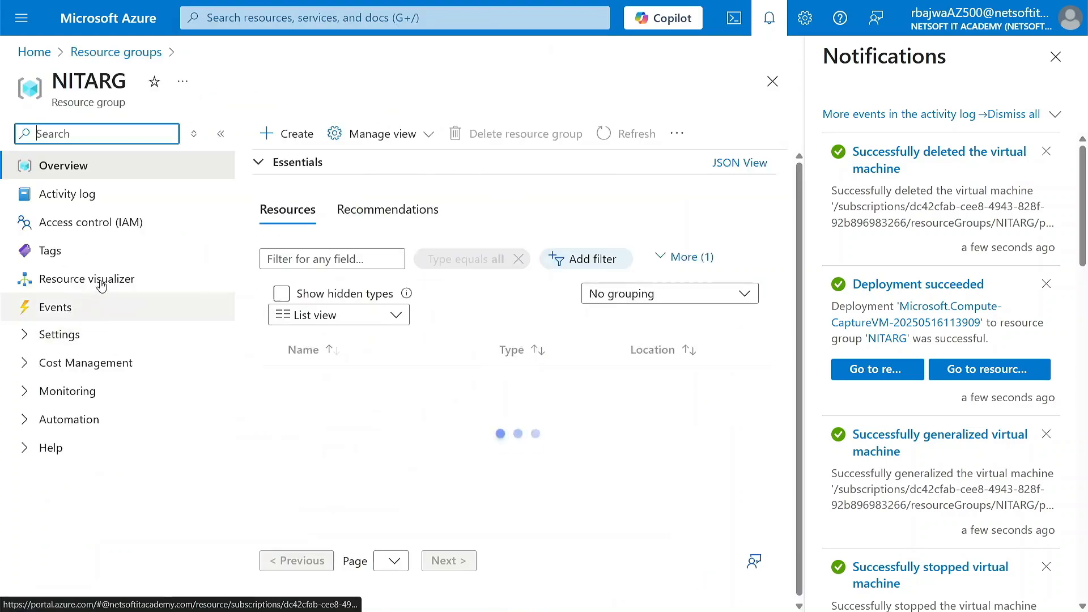
left_click(74, 282)
left_click(1056, 59)
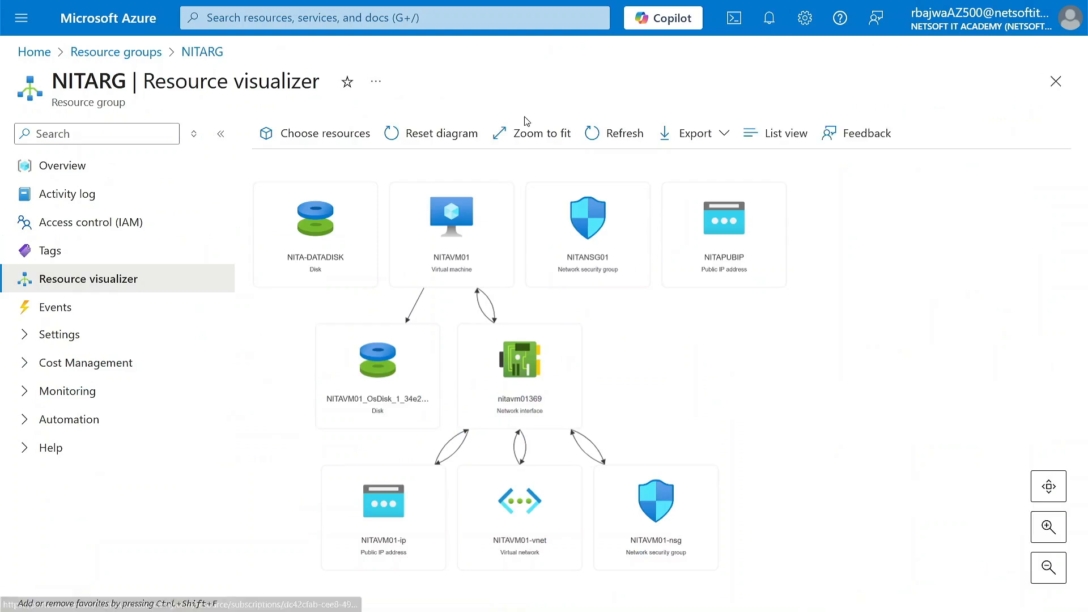
Refresh the NITARG resource diagram repeatedly to check its resources after the image capture, and open NITANSG01 from it.
left_click(623, 131)
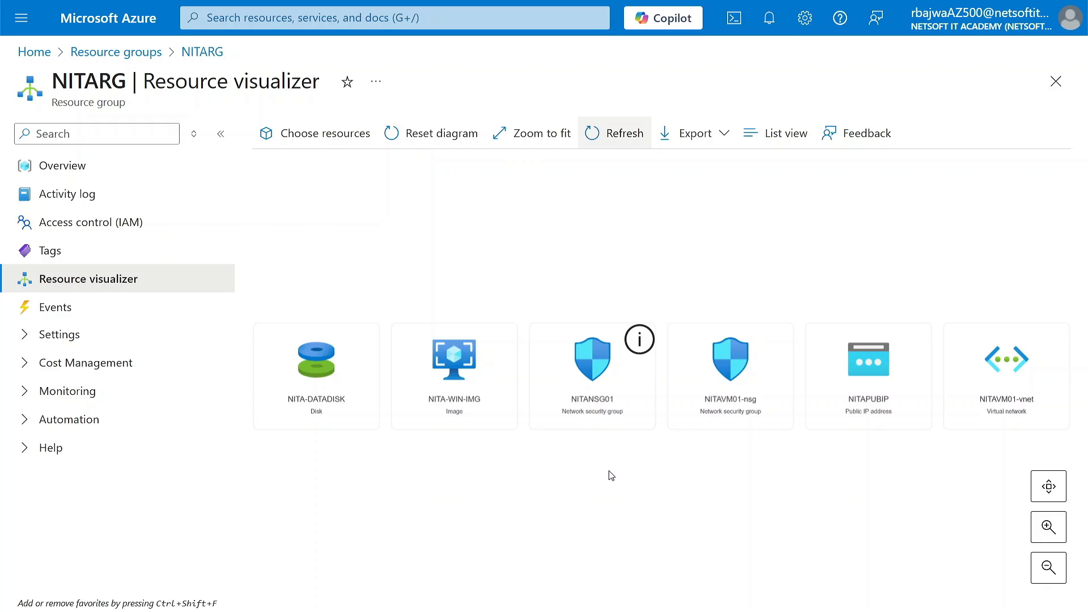
left_click(605, 135)
left_click(624, 136)
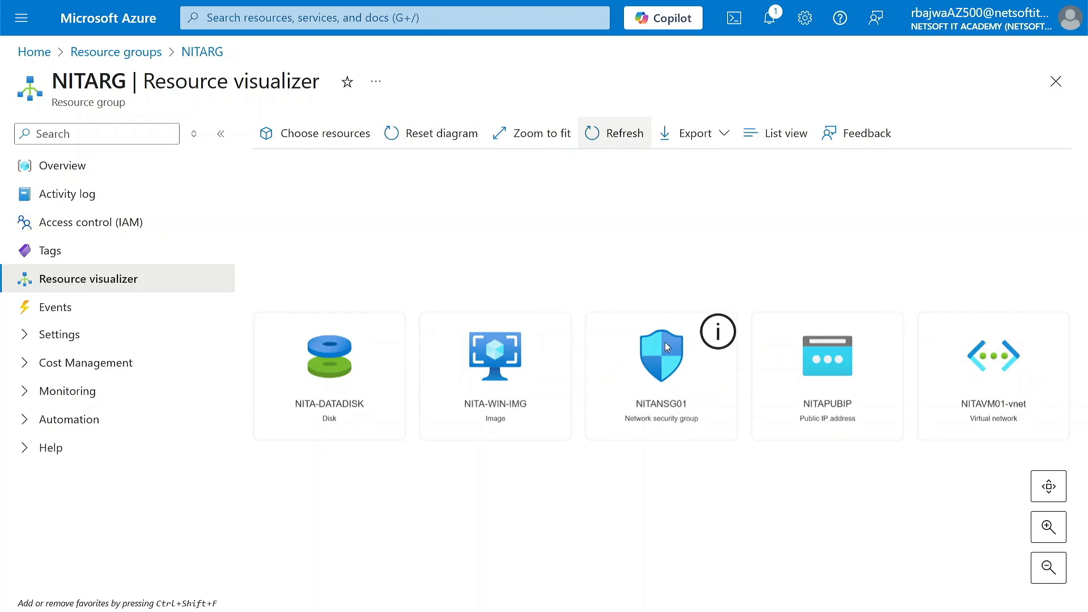
left_click(682, 373)
Start creating a new Azure virtual machine from the Virtual machines service and assign it to the NITARG resource group.
left_click(249, 19)
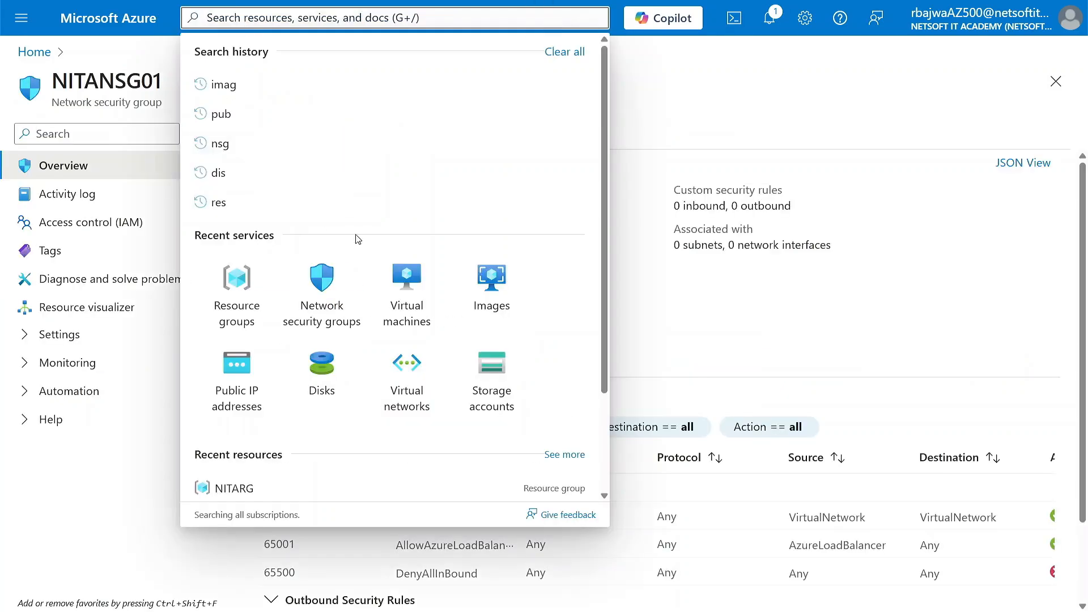
left_click(401, 283)
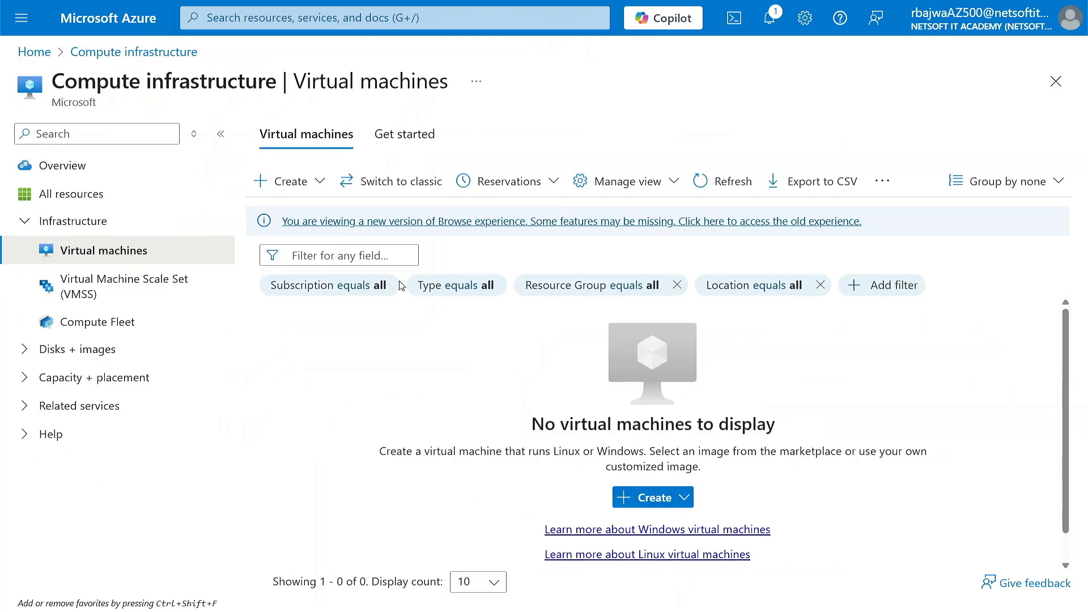
left_click(317, 181)
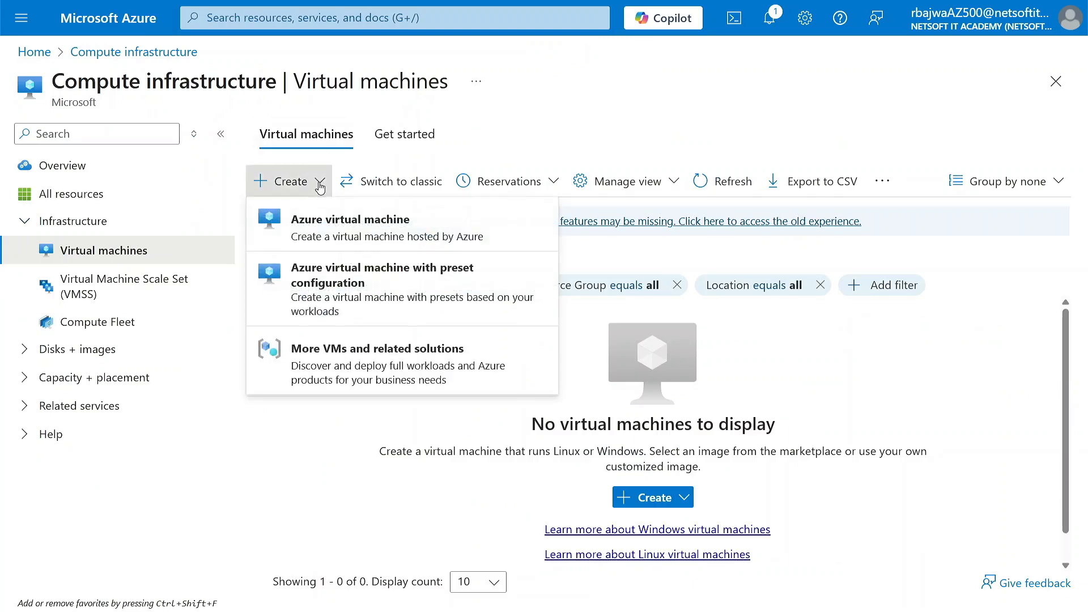
left_click(317, 224)
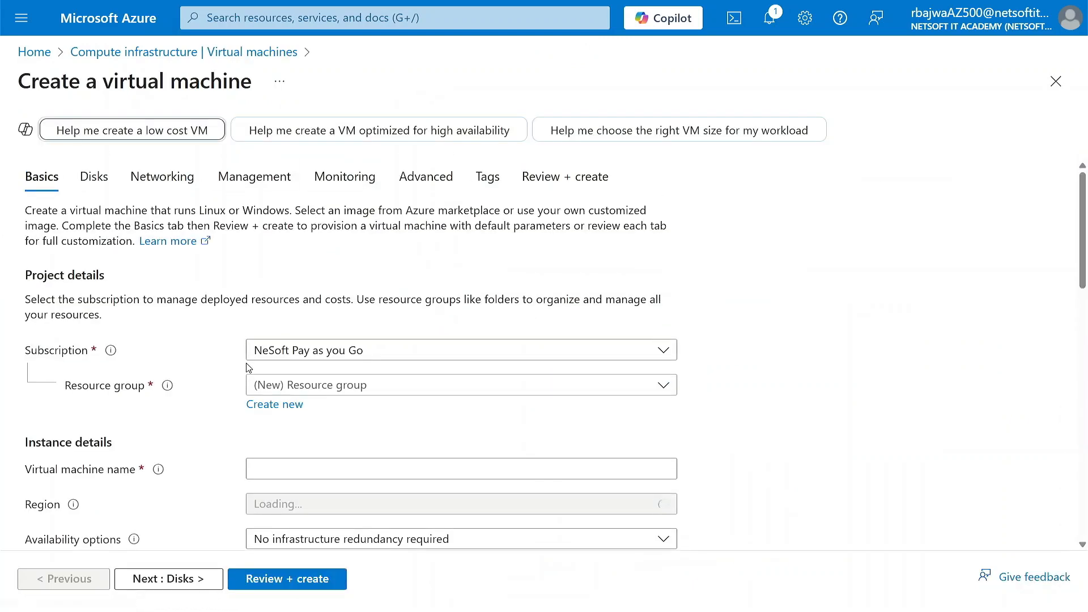
left_click(360, 340)
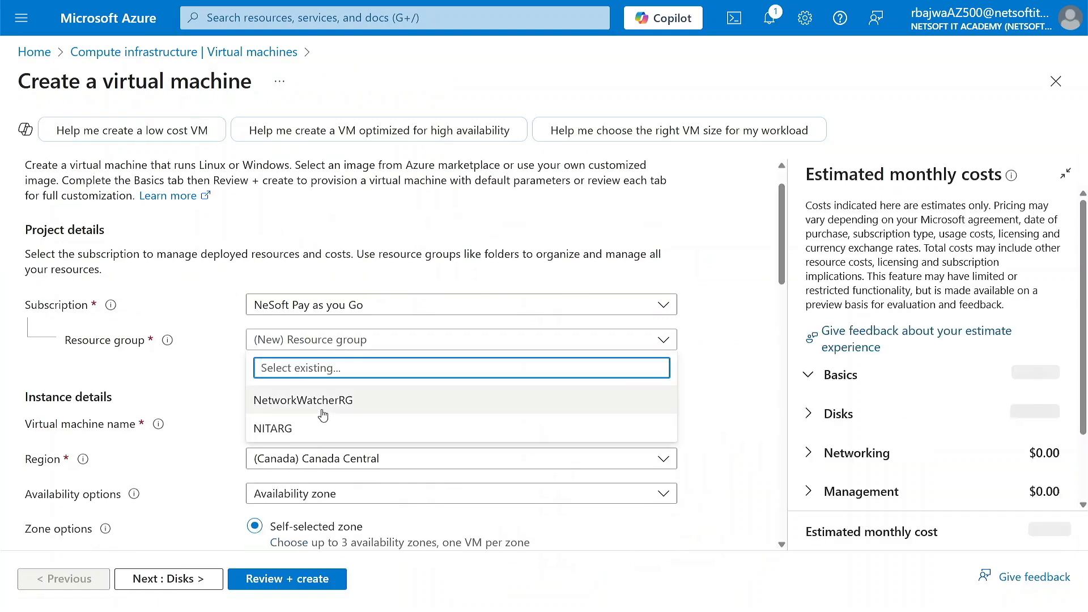
left_click(298, 428)
Name the virtual machine NITAVM01 and set its availability options to No infrastructure redundancy required.
scroll(299, 431, "down", 1)
left_click(263, 398)
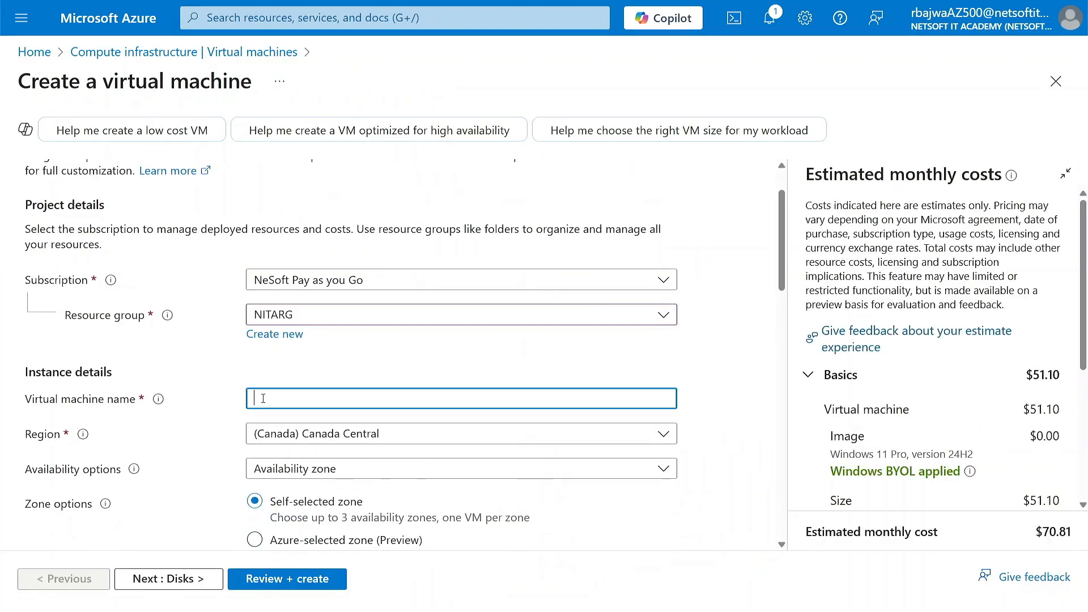
type("NITAVM01")
scroll(354, 399, "down", 1)
left_click(353, 400)
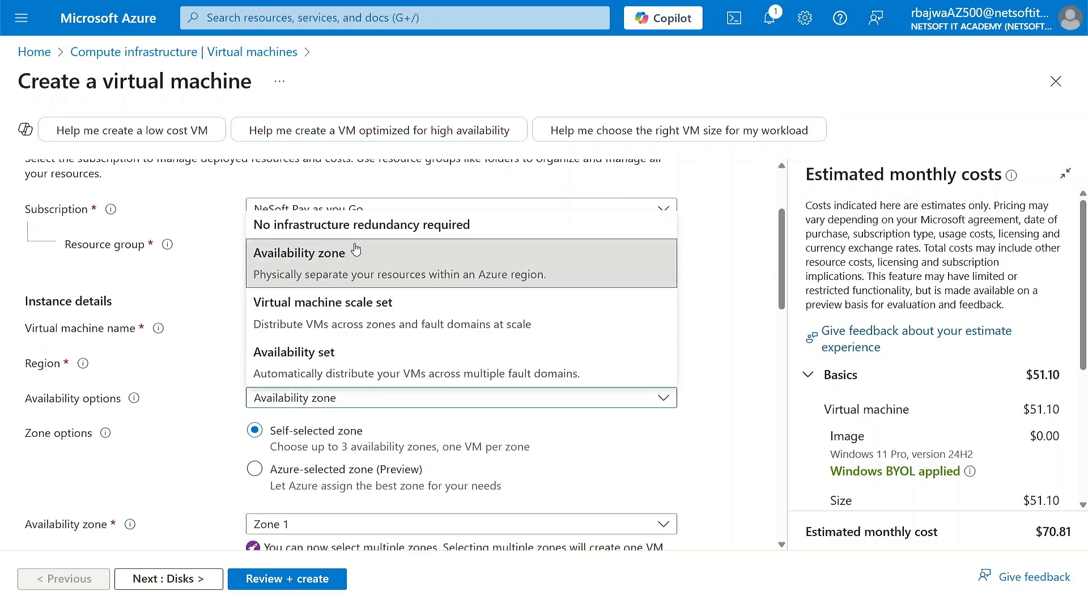
left_click(363, 225)
Set the security type to Standard and choose the custom image NITA-WIN-IMG as the virtual machine's image.
scroll(242, 451, "down", 1)
scroll(243, 451, "down", 1)
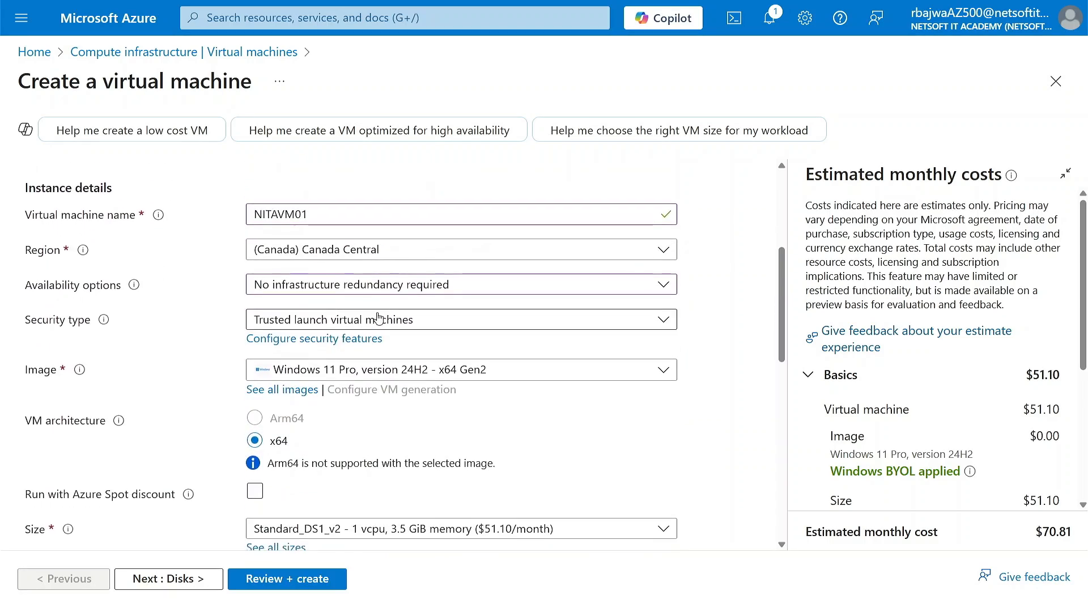
left_click(400, 319)
left_click(348, 366)
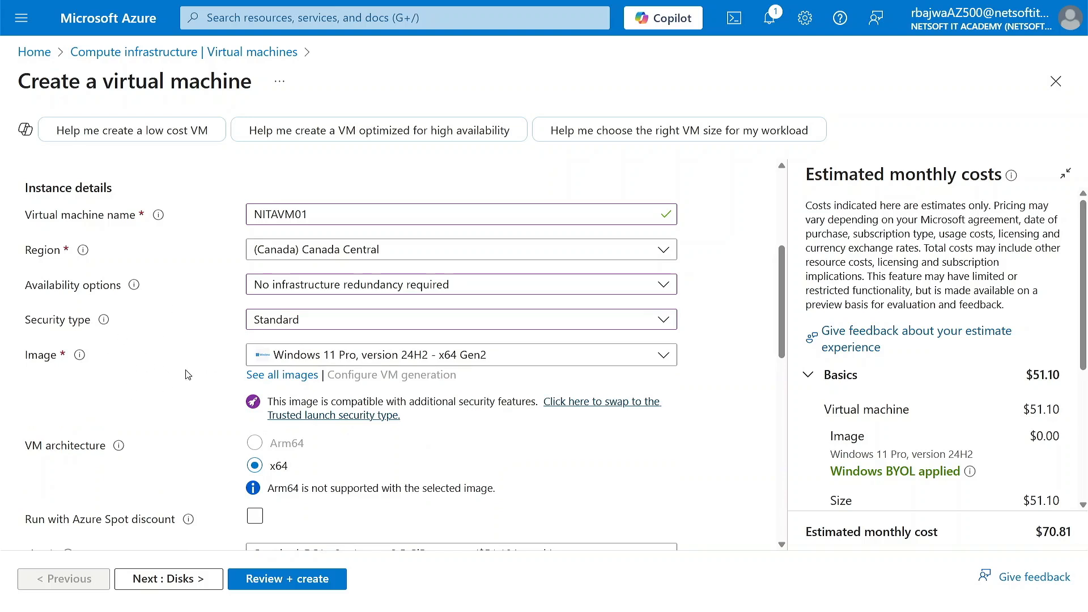
left_click(454, 359)
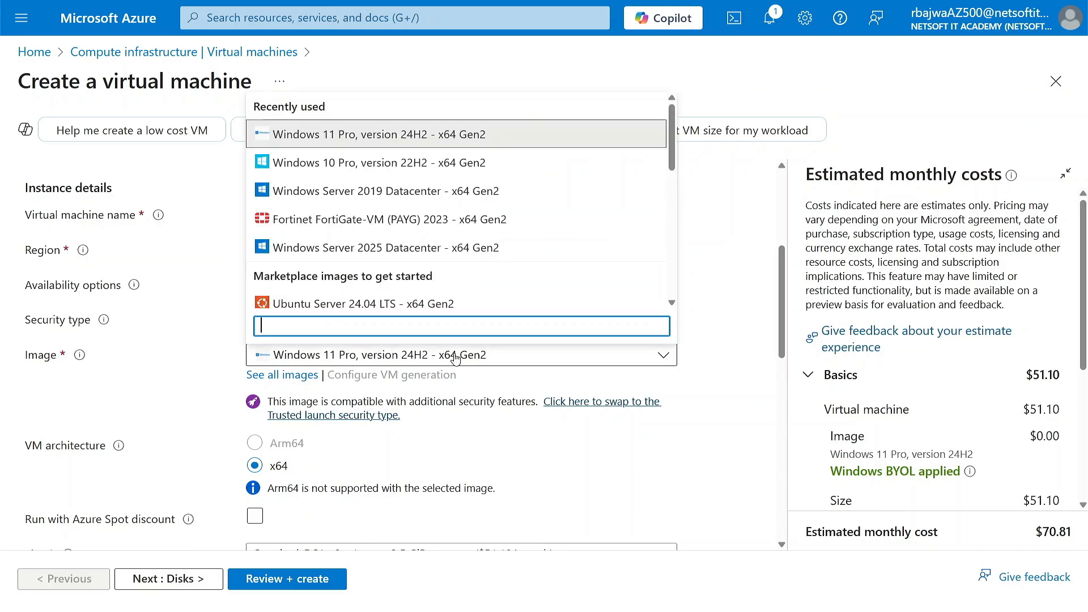
left_click(285, 376)
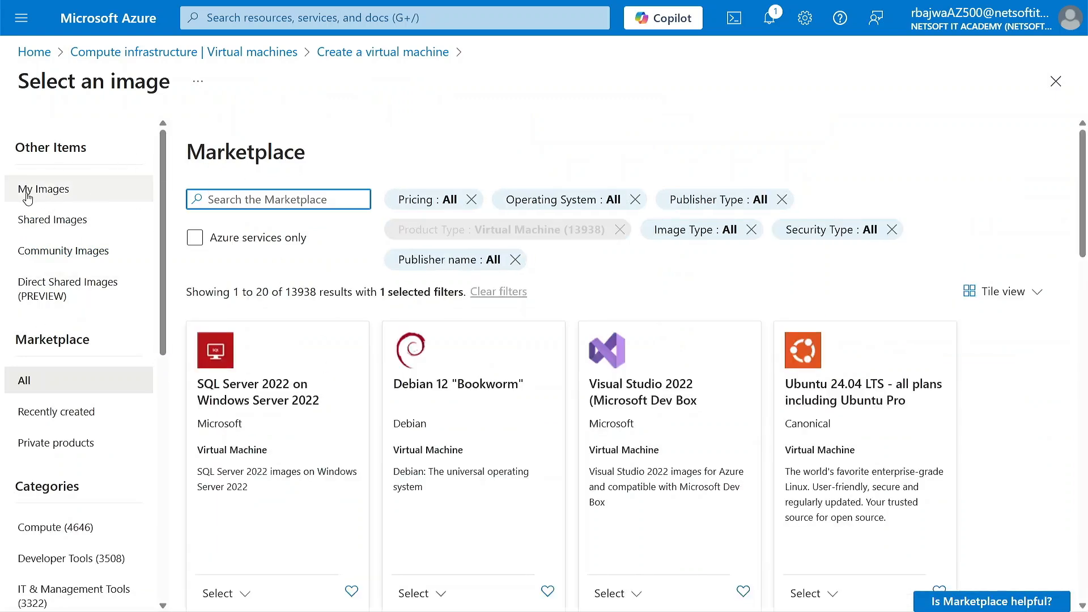
left_click(26, 194)
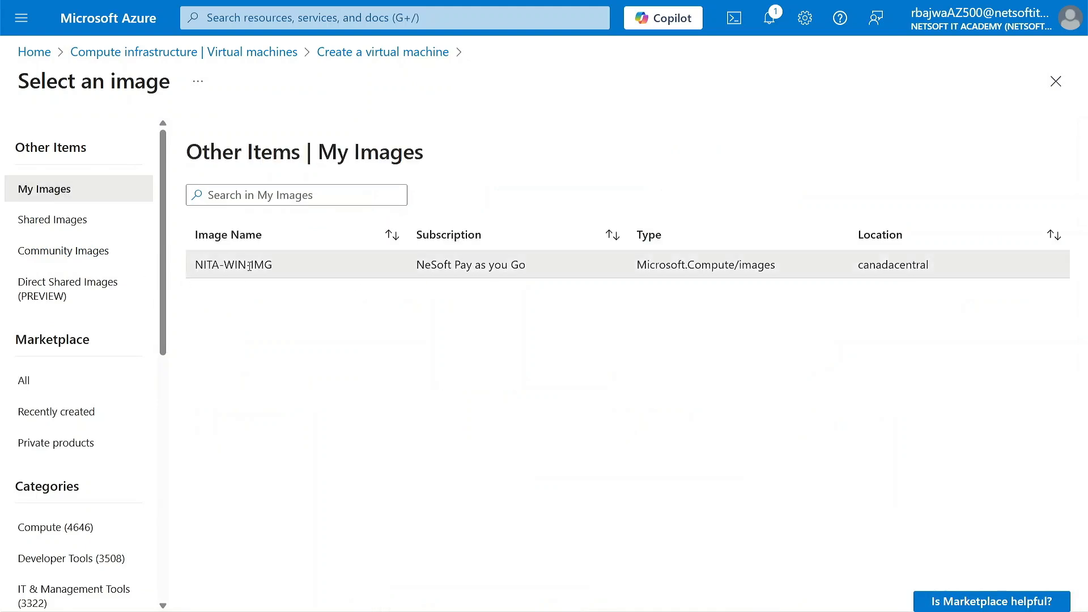
left_click(249, 266)
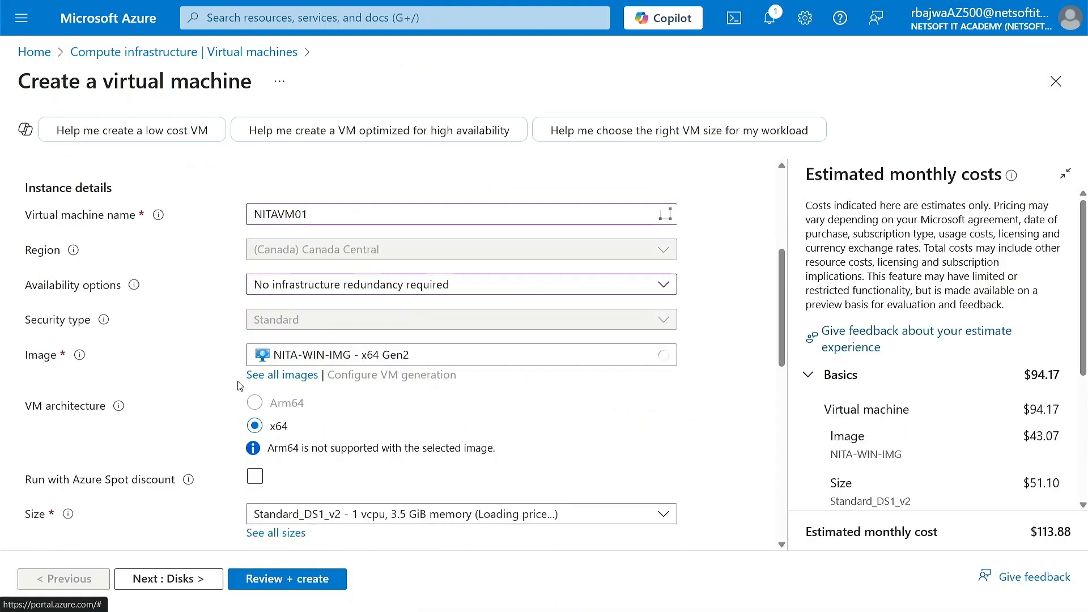
Set the administrator username to Nitaadmin, then enter and confirm the administrator password.
scroll(238, 385, "down", 3)
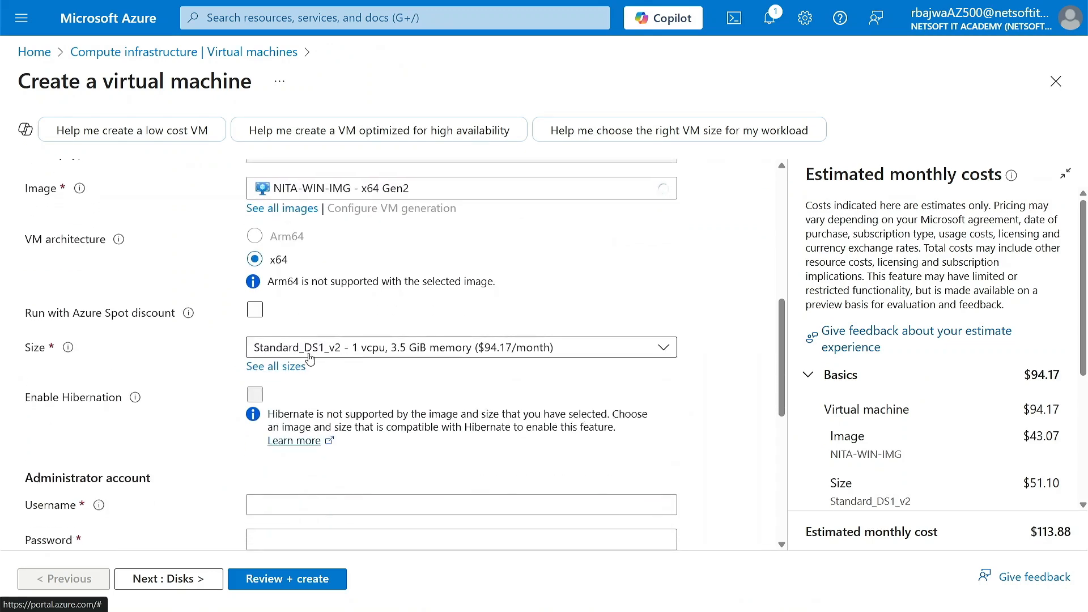
scroll(230, 374, "down", 2)
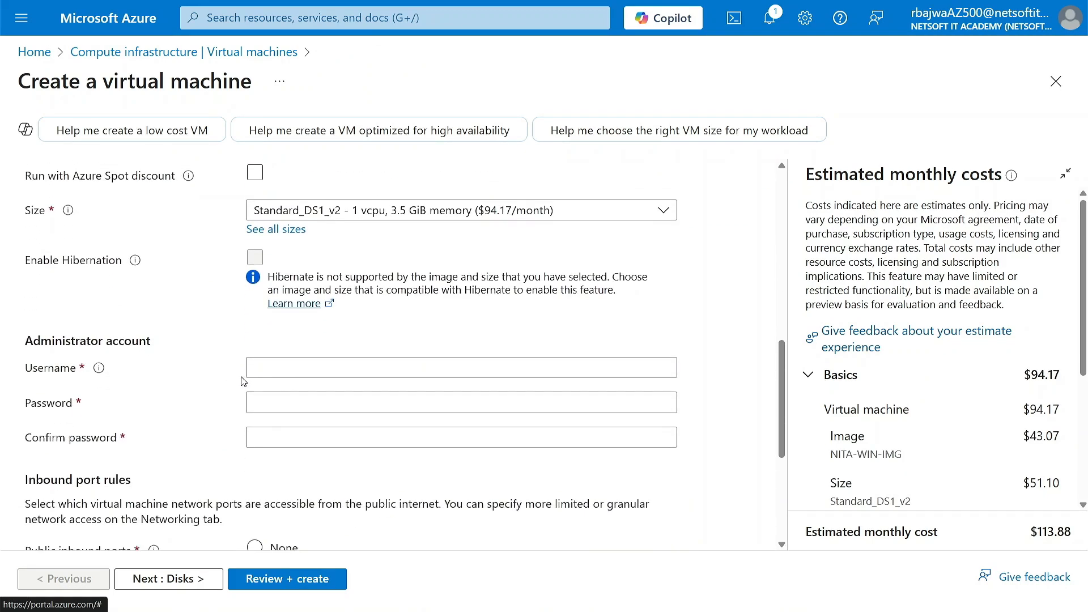
left_click(277, 370)
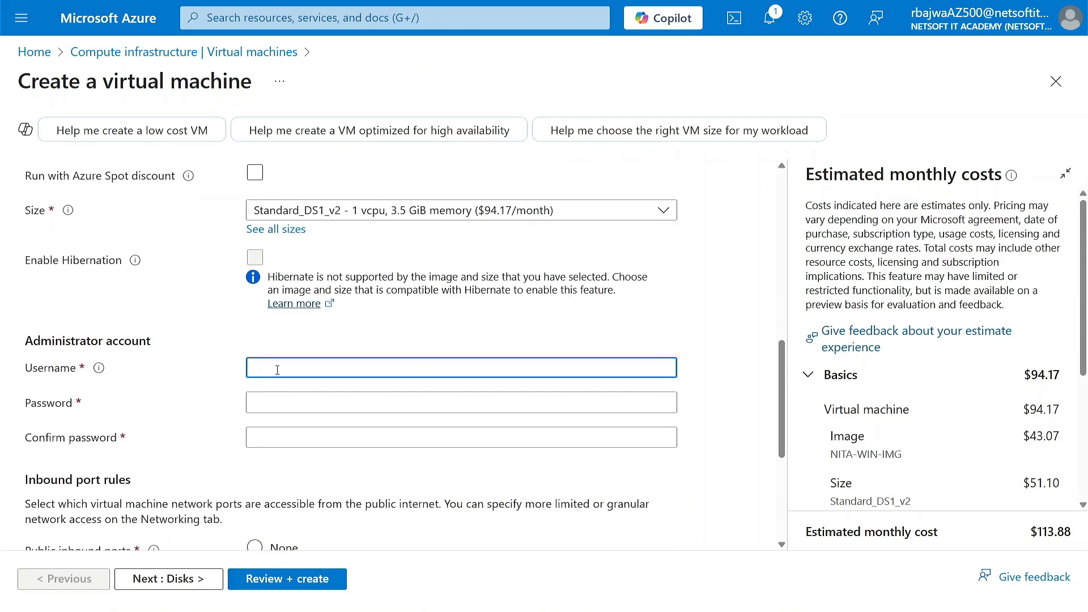
type("Nitaadmin")
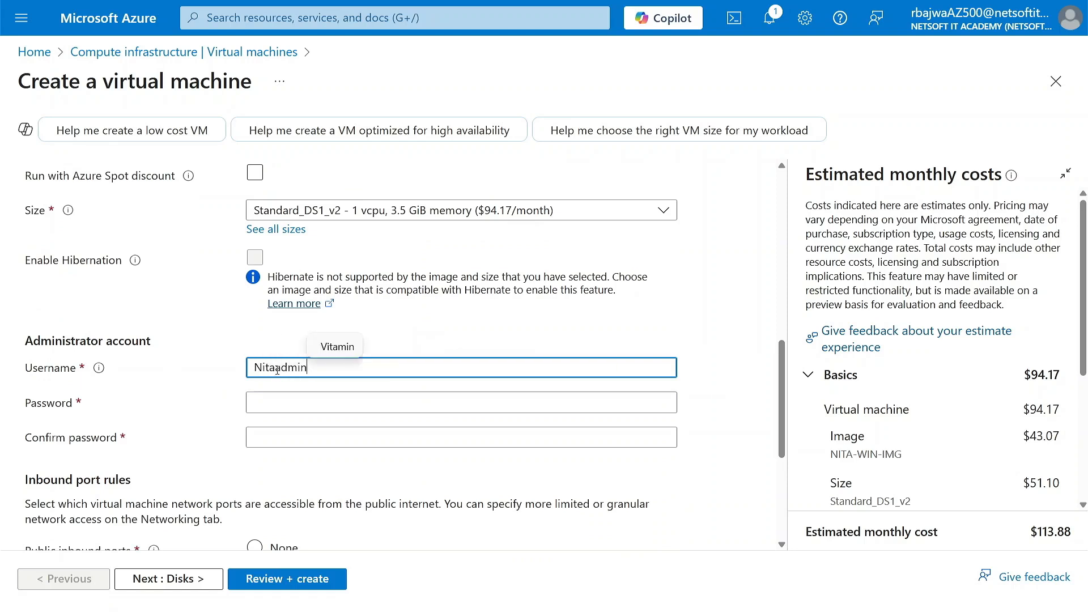
key("Tab")
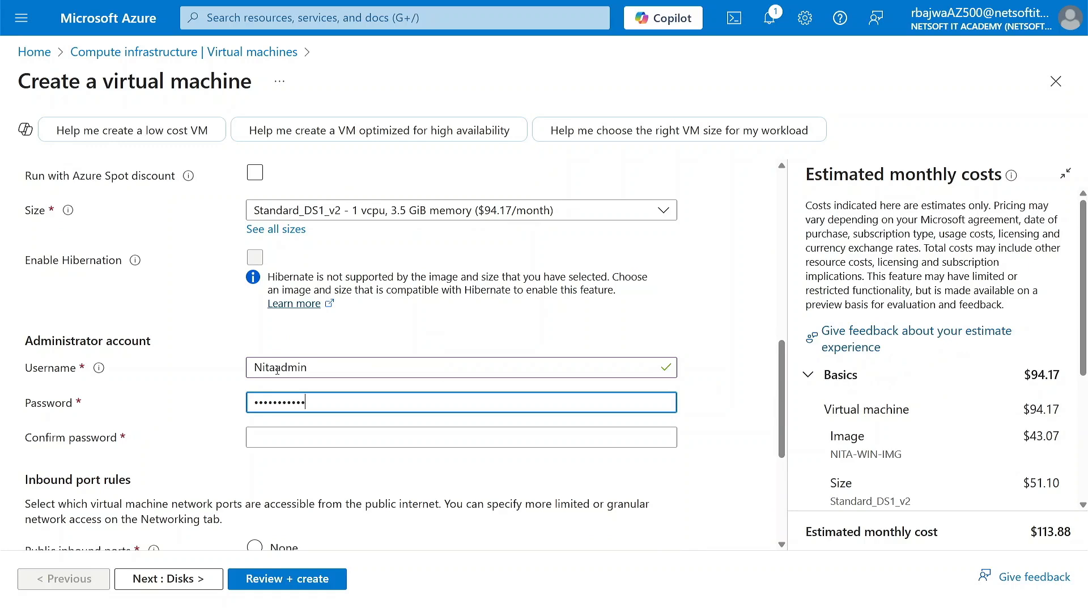
key("Tab")
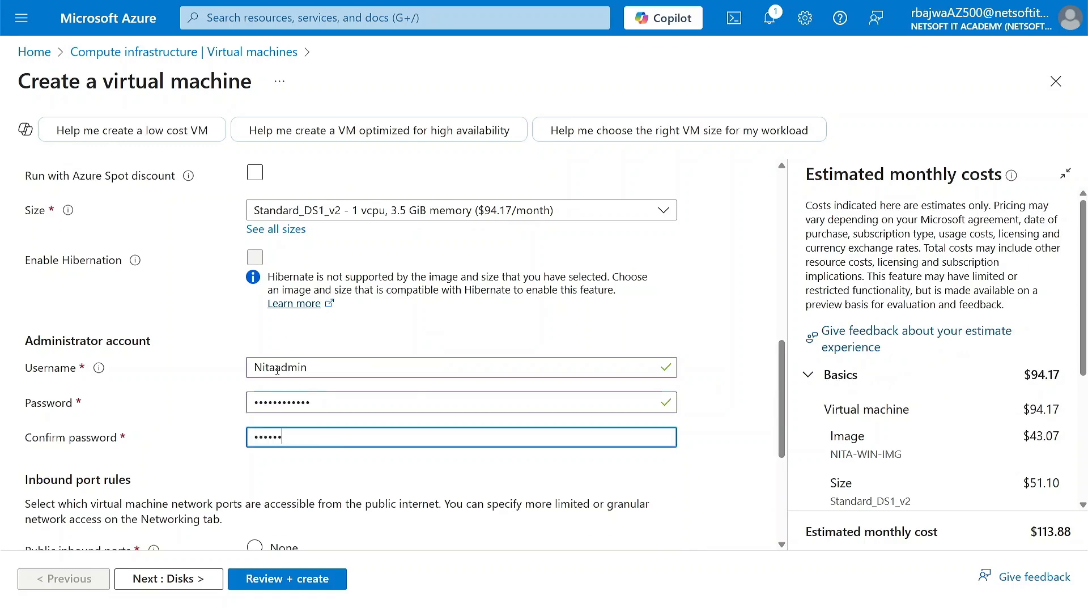
Set the license type to Windows client and confirm having an eligible Windows 10/11 license with multi-tenant hosting rights.
scroll(277, 370, "down", 3)
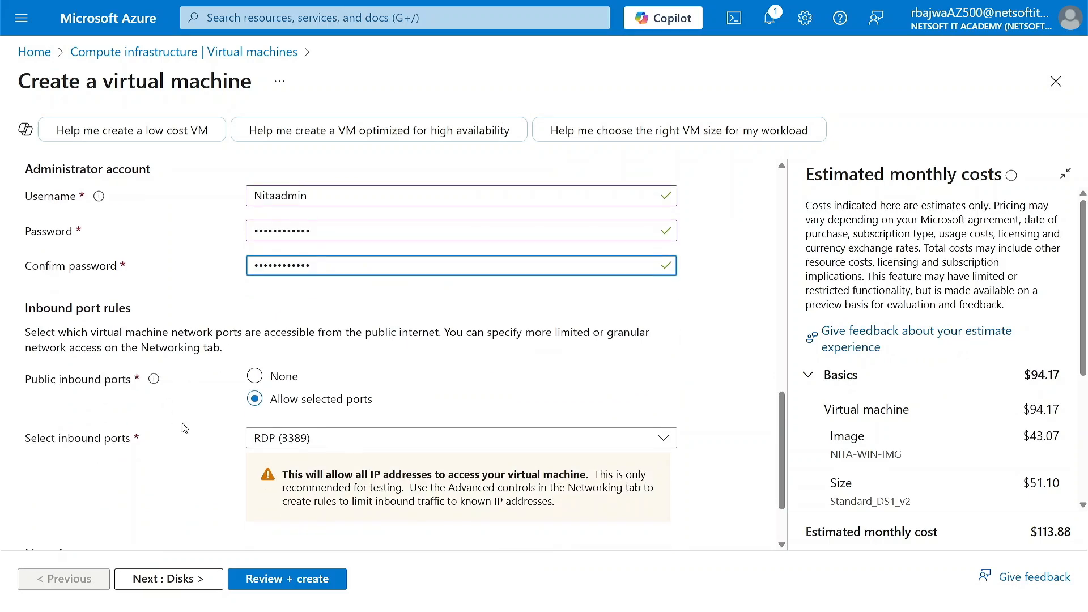
scroll(182, 428, "down", 2)
left_click(282, 496)
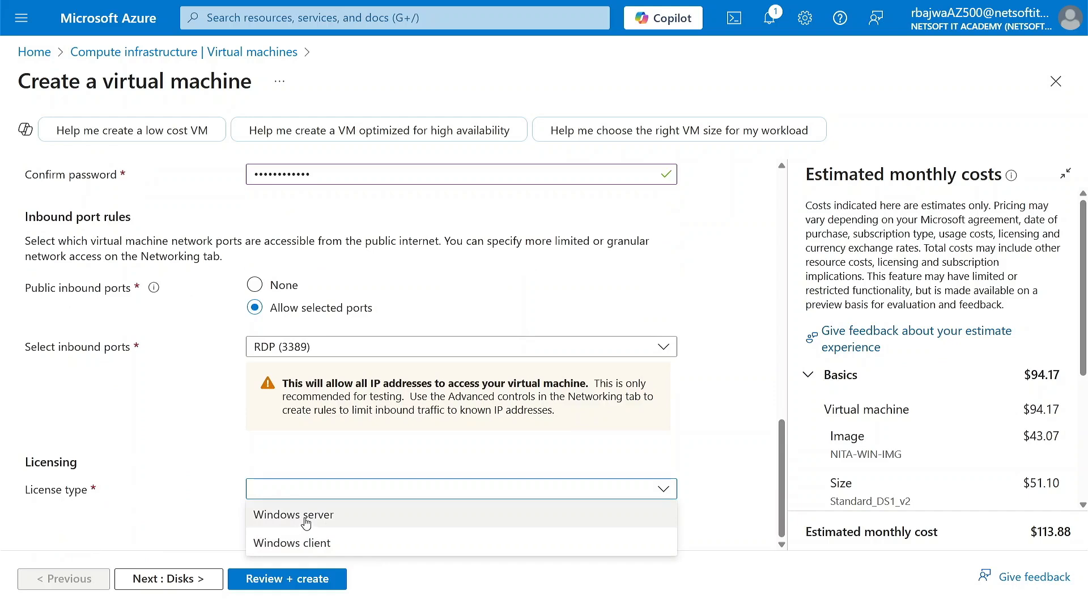
left_click(293, 542)
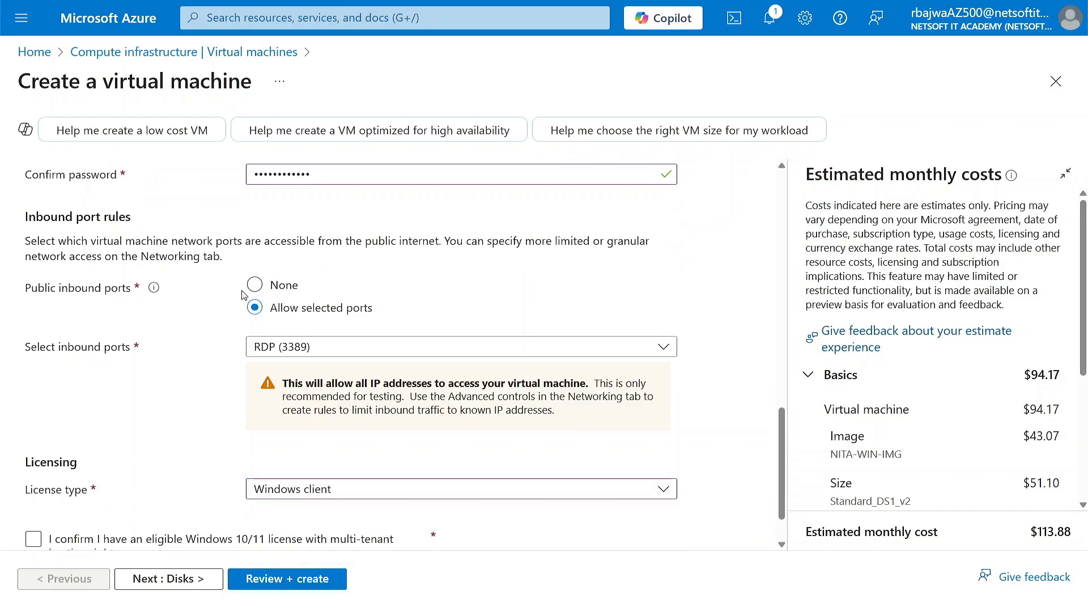
scroll(229, 511, "down", 1)
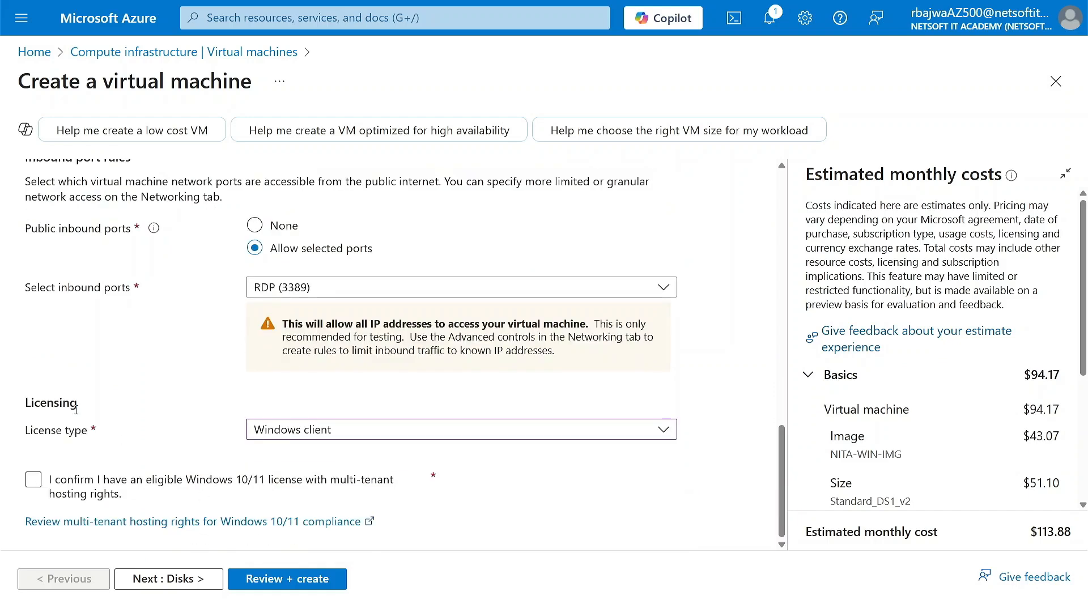
scroll(191, 385, "up", 5)
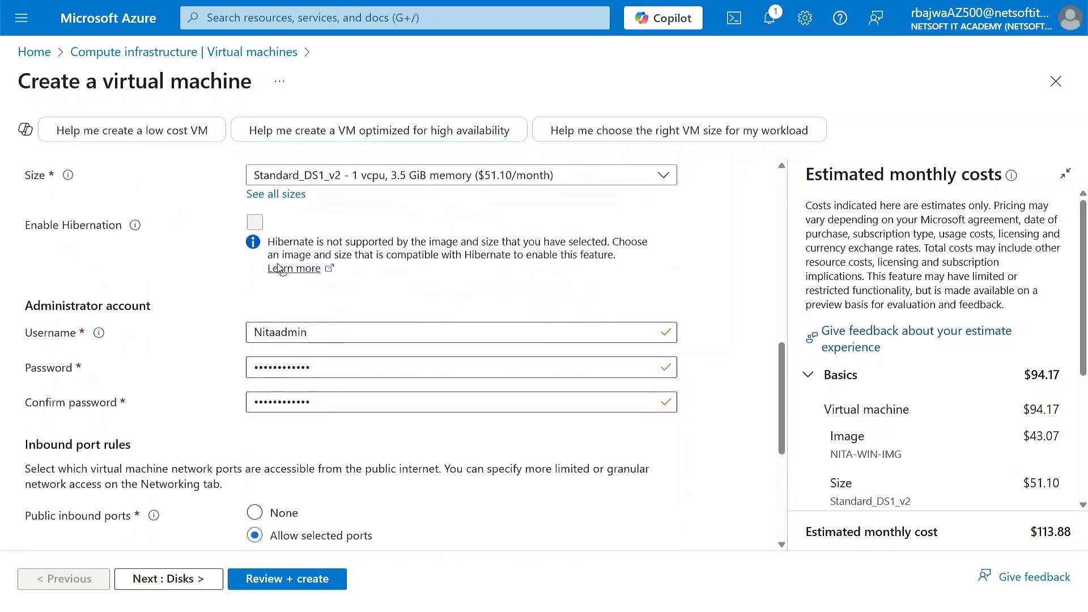
scroll(252, 210, "up", 4)
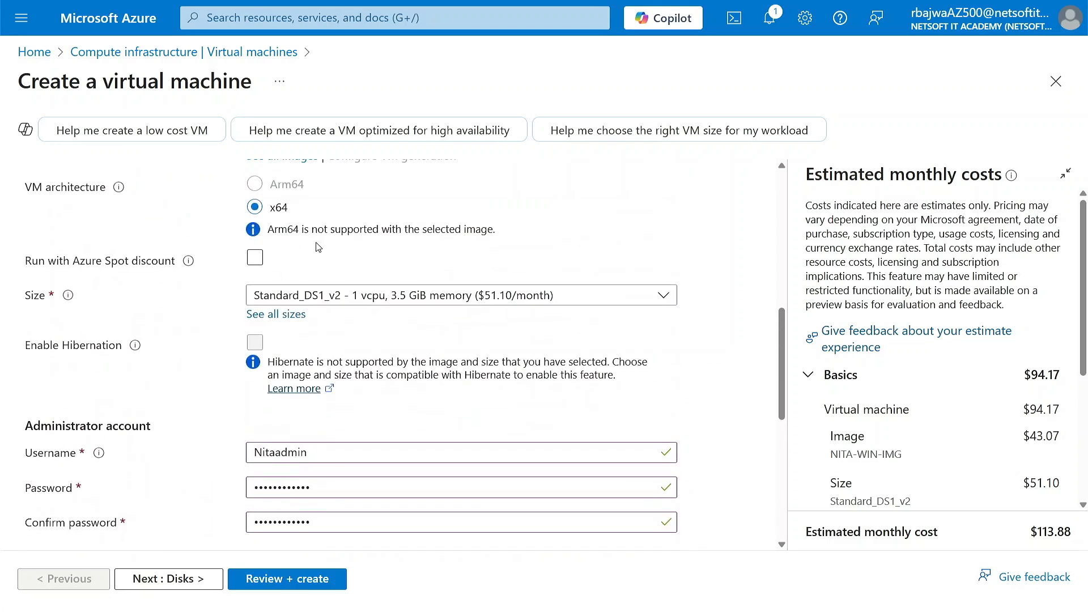
scroll(329, 308, "down", 10)
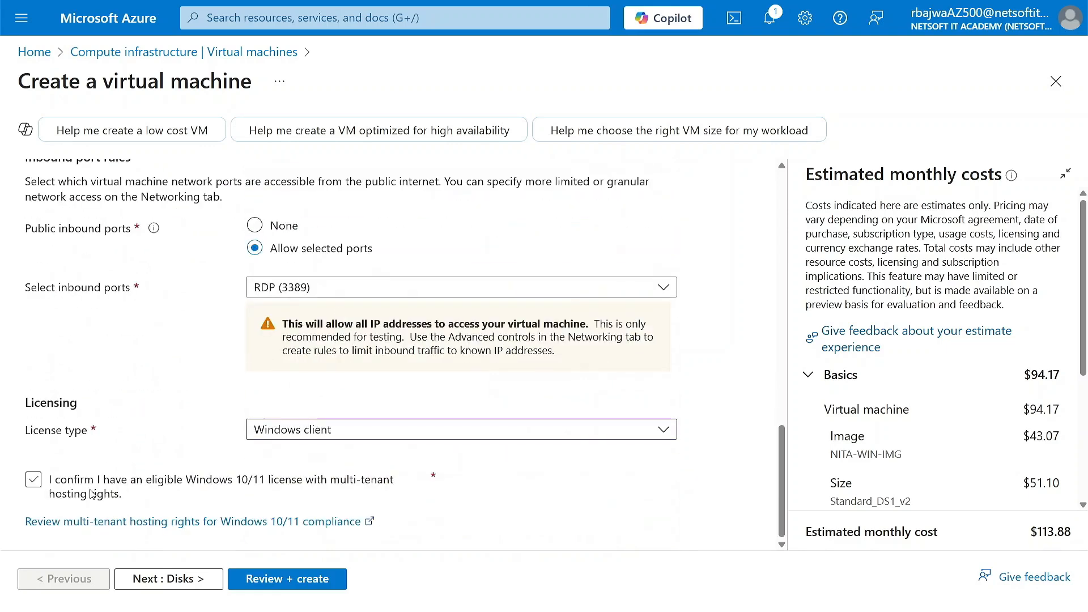
Proceed to the disk settings and set the OS disk type to Standard HDD (locally-redundant storage).
left_click(189, 579)
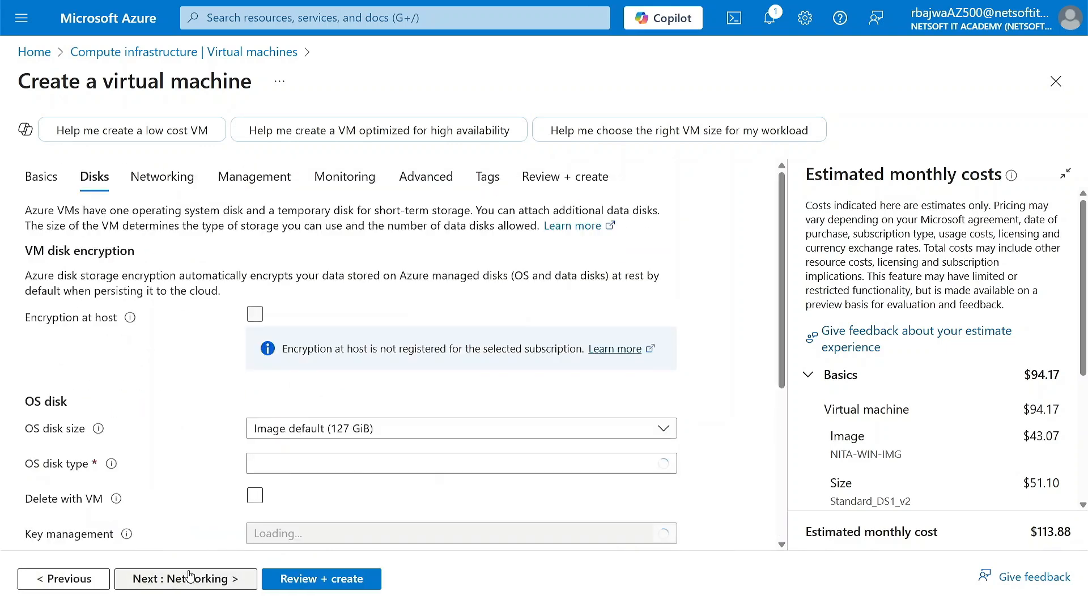
scroll(242, 395, "down", 2)
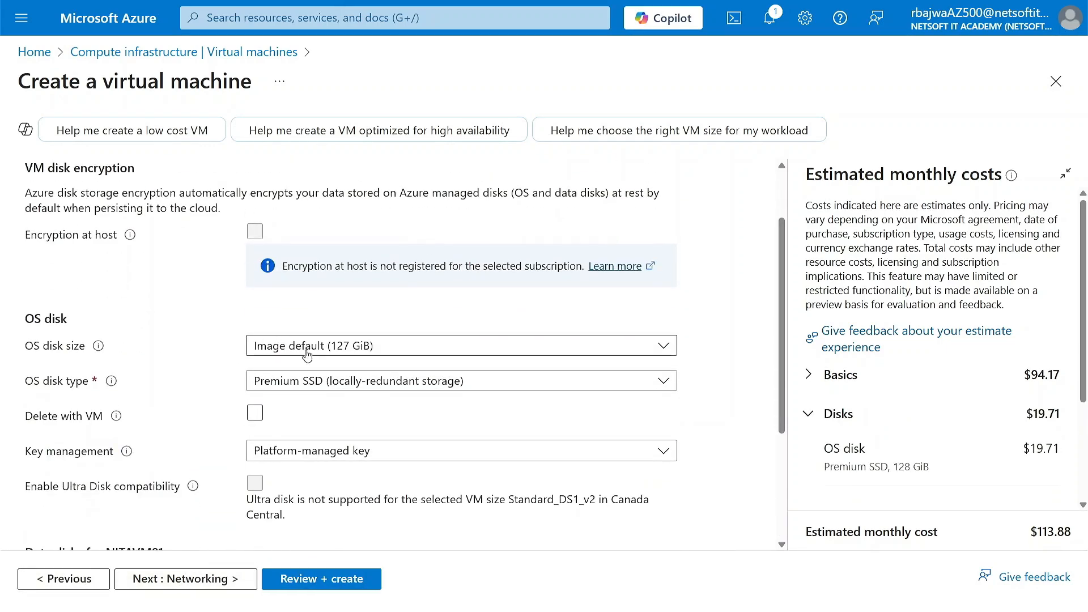
left_click(309, 381)
left_click(331, 245)
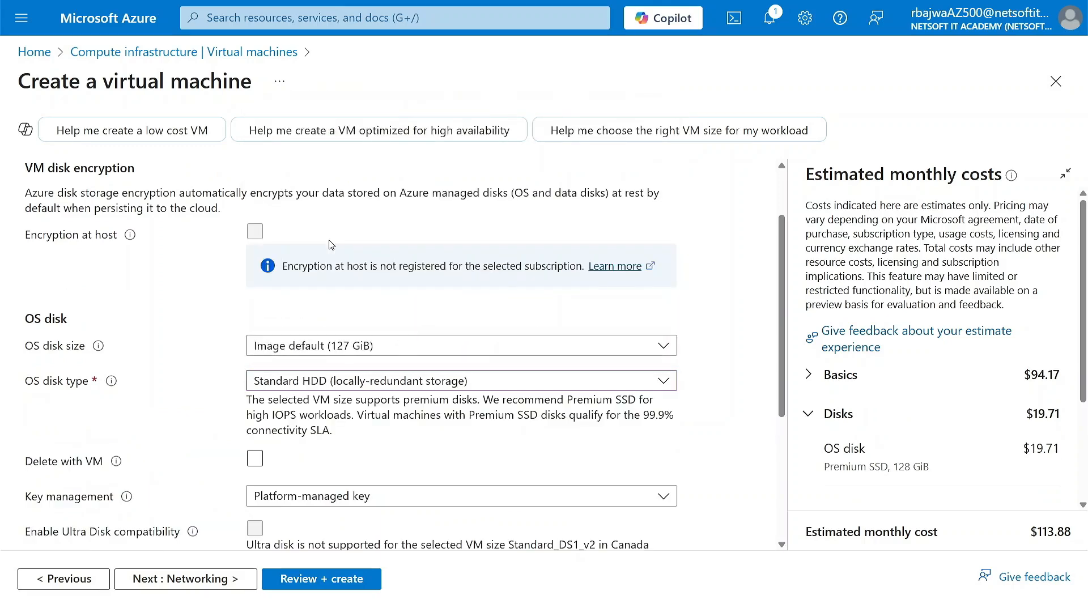
Attach the existing disk NITA-DATADISK as a data disk of the new virtual machine.
scroll(244, 432, "down", 4)
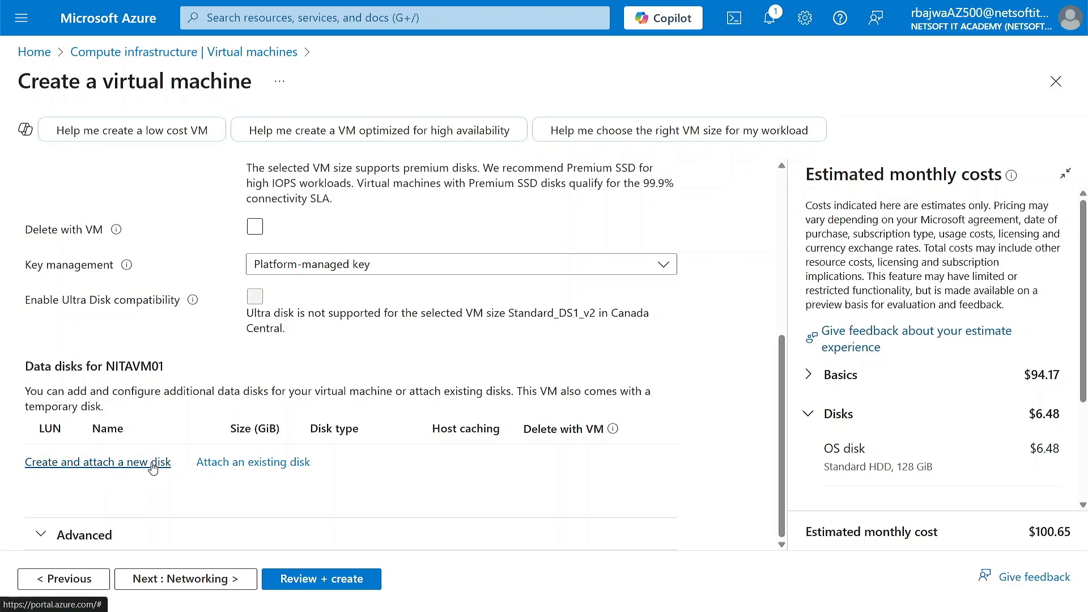
left_click(251, 464)
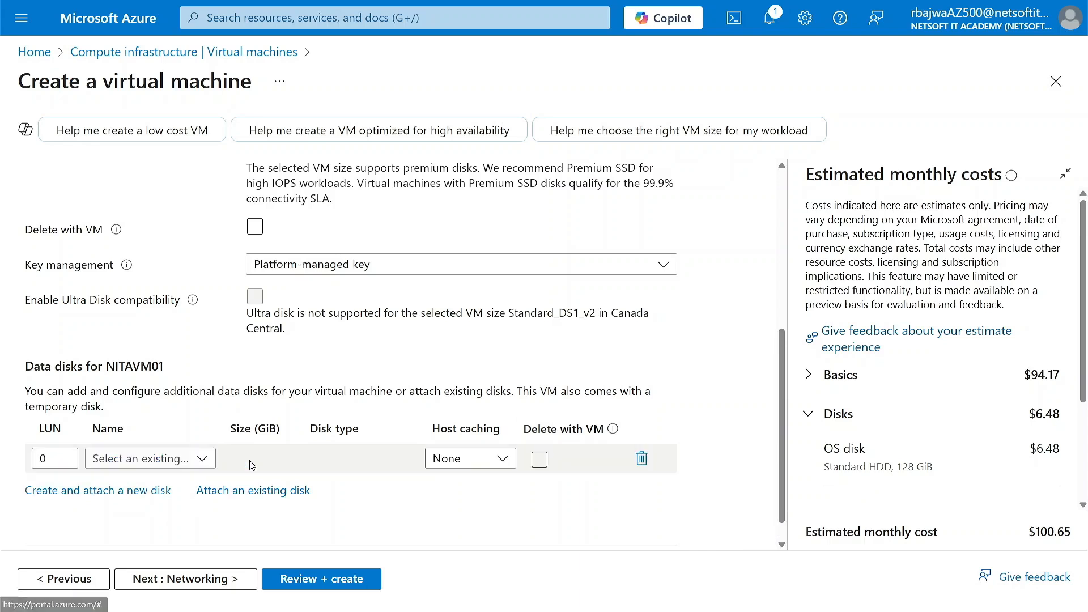
left_click(202, 460)
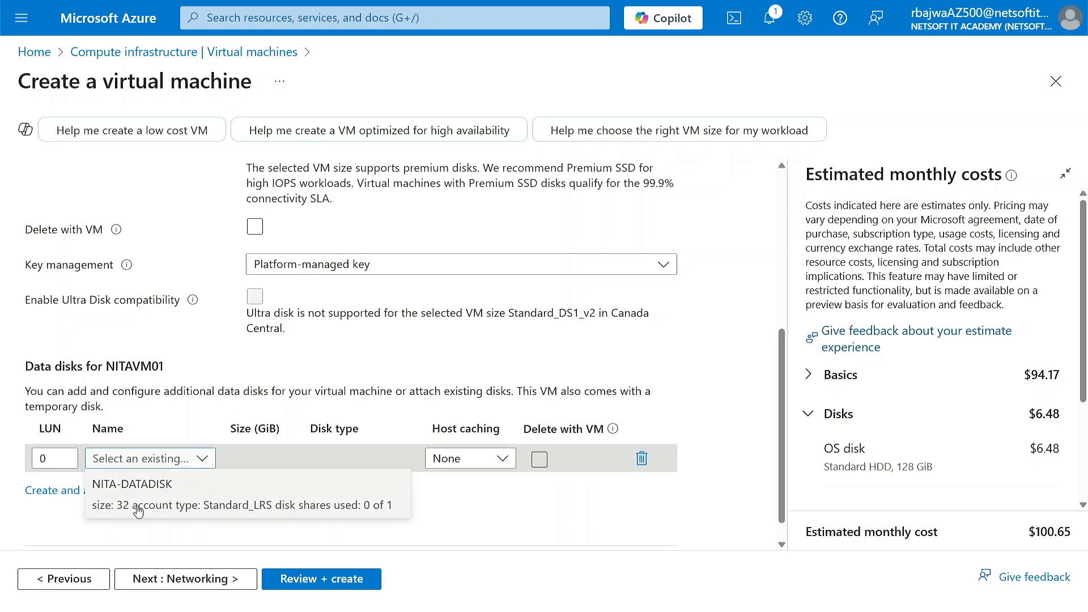
left_click(159, 510)
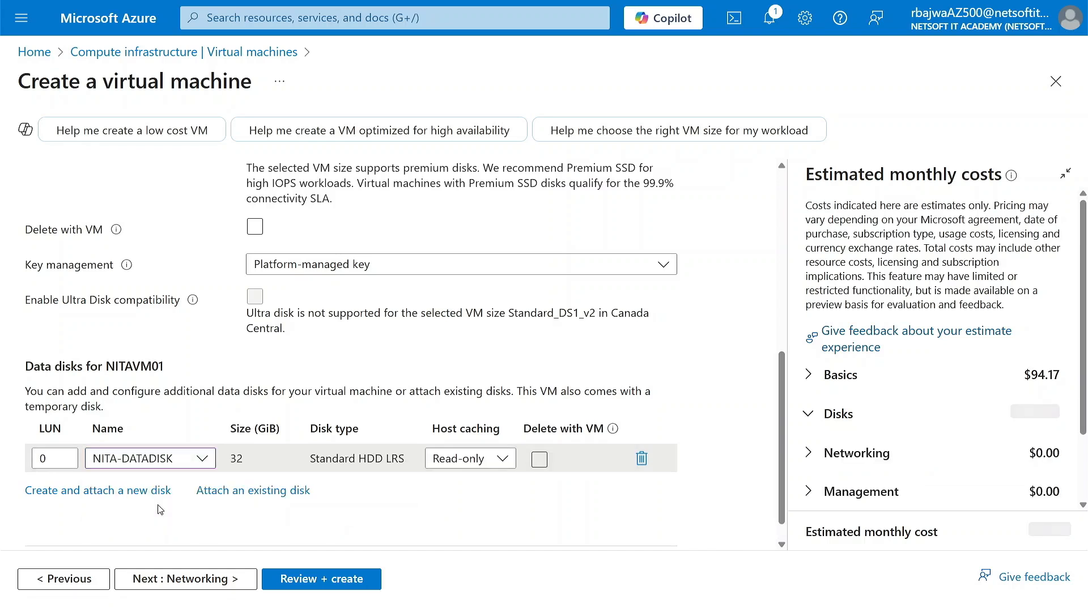
Proceed to the networking settings and choose the virtual network NITAVNET01 and the existing public IP NITAPUBIP.
left_click(199, 579)
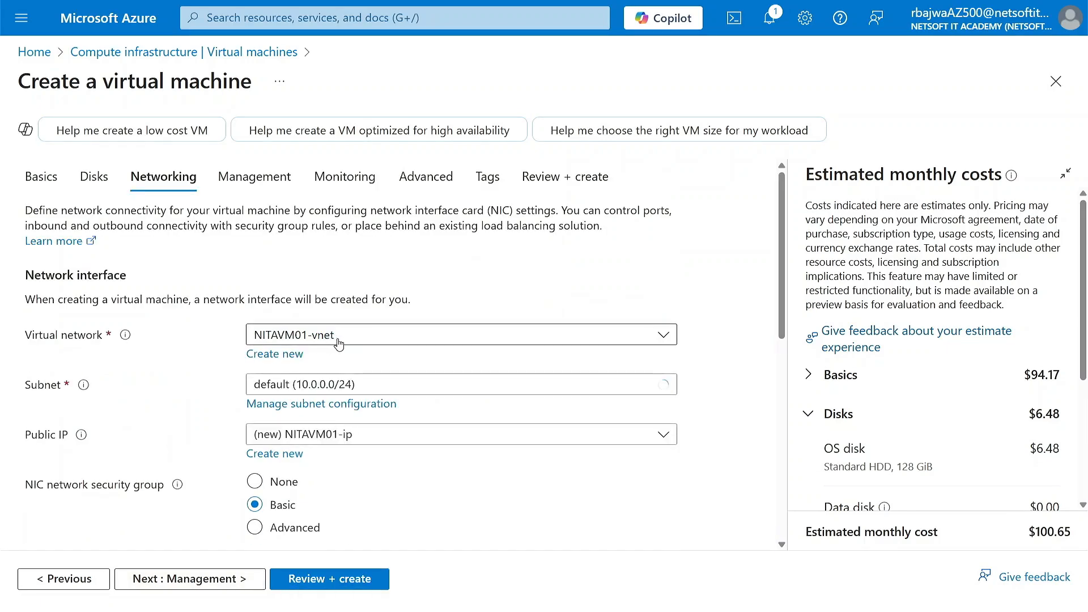
left_click(339, 343)
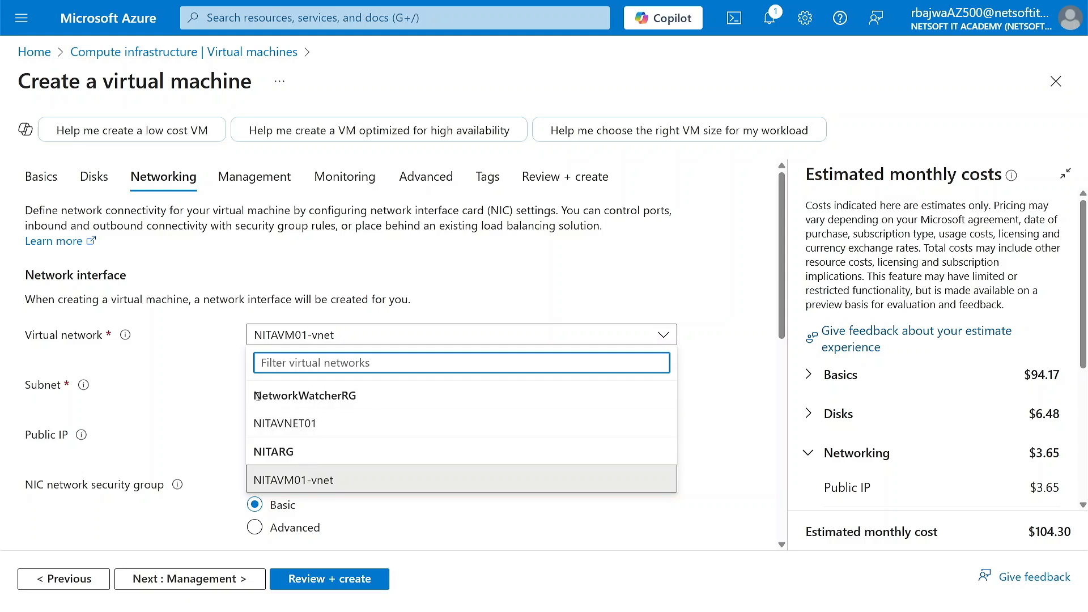
left_click(287, 424)
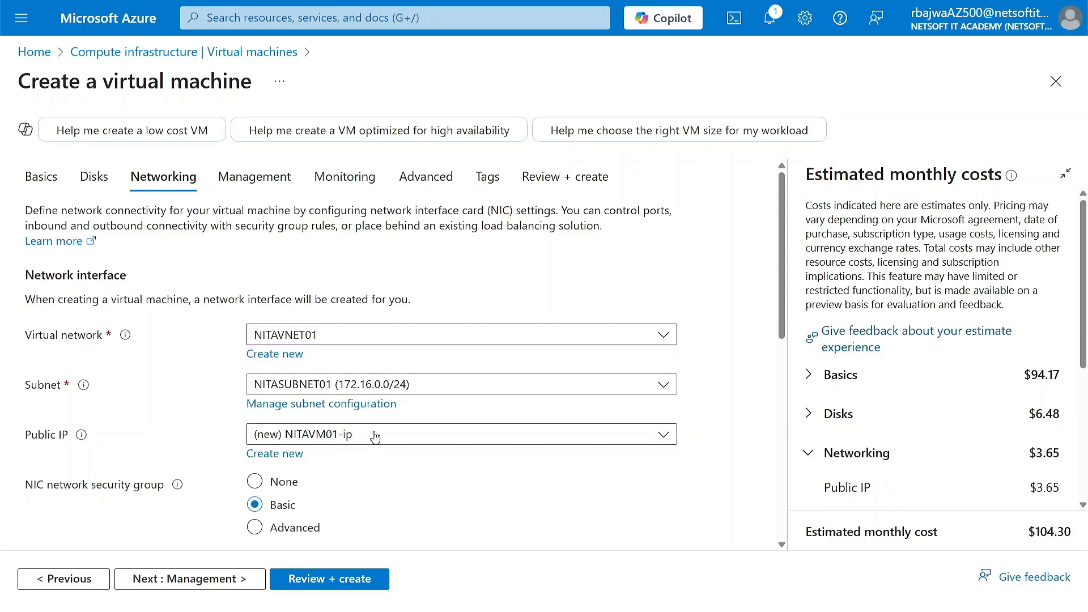
left_click(374, 436)
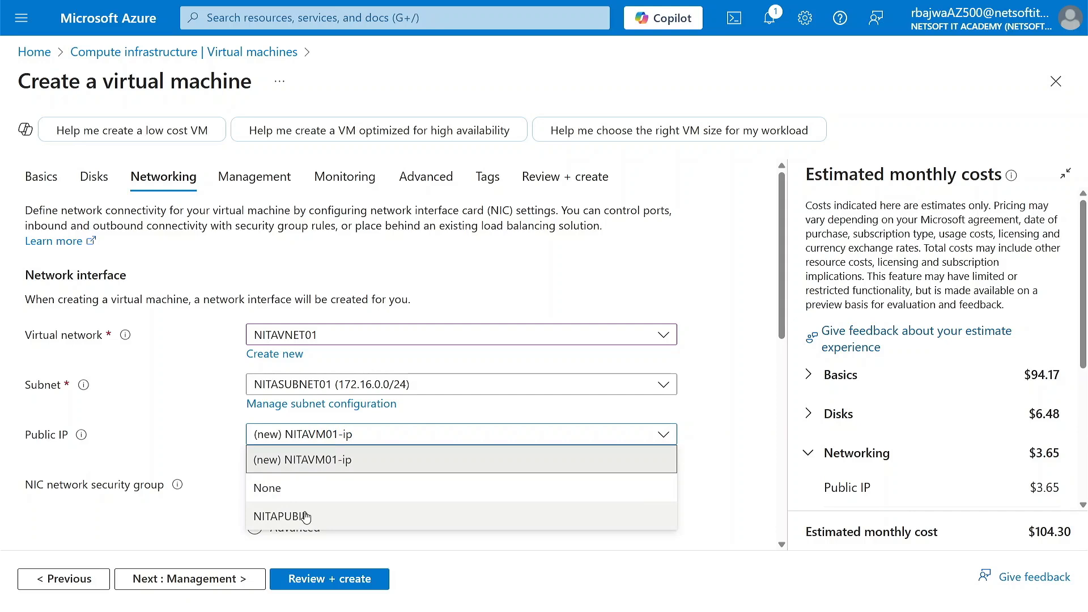
left_click(306, 517)
Set the NIC network security group option to Advanced and select the existing group NITANSG01.
scroll(185, 499, "down", 2)
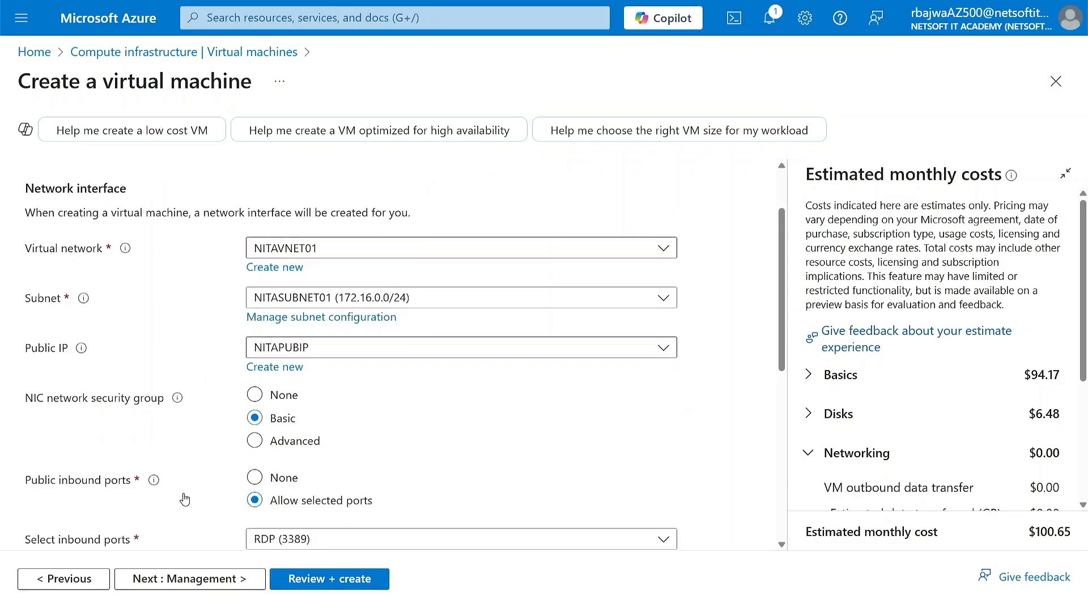
scroll(184, 499, "down", 1)
scroll(162, 396, "down", 1)
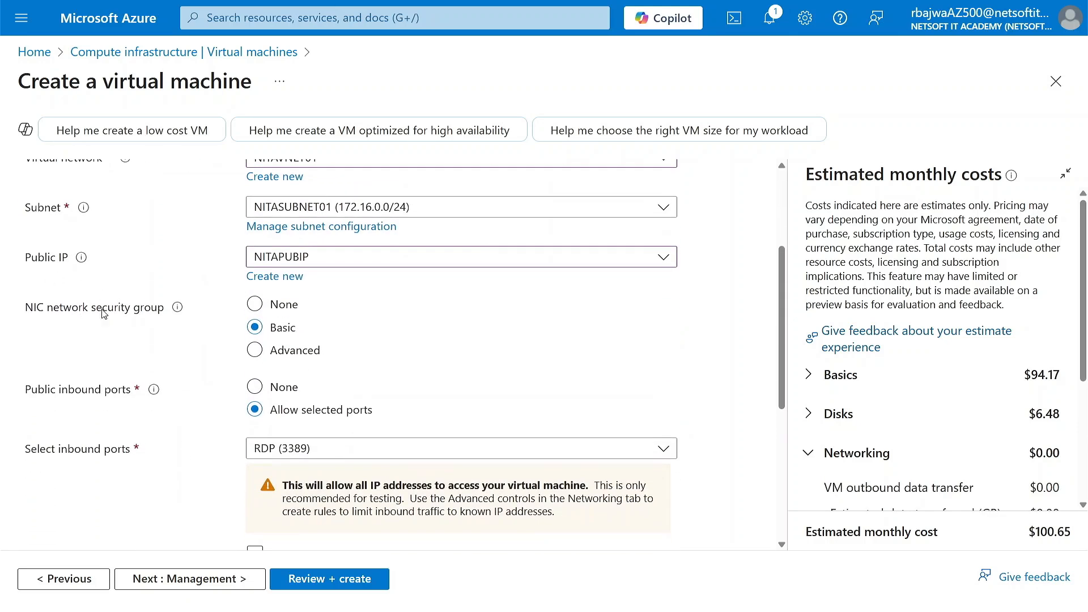
left_click(254, 351)
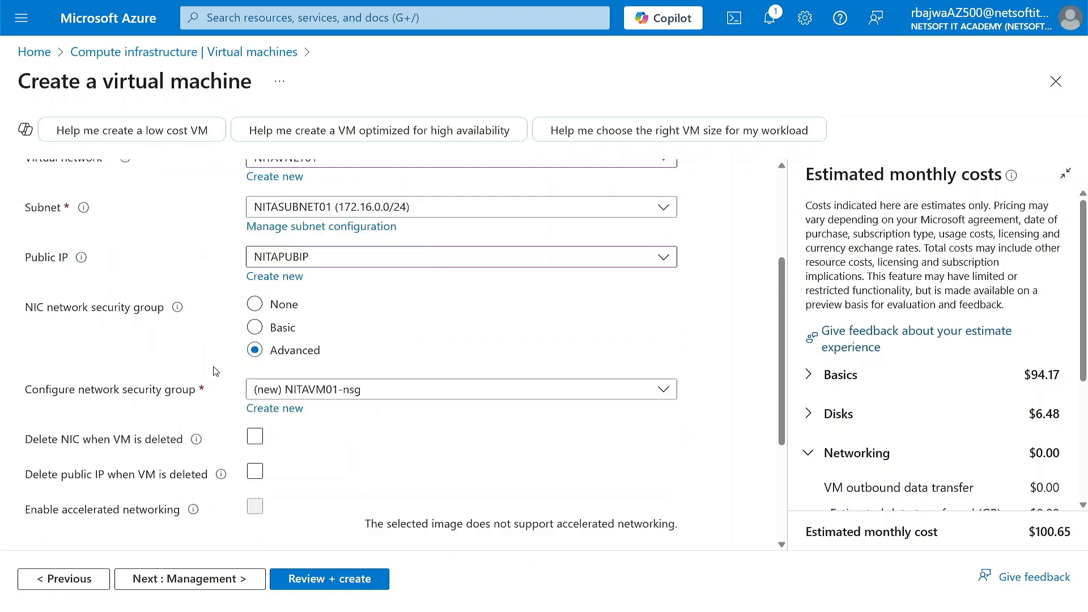
scroll(251, 378, "down", 1)
left_click(389, 340)
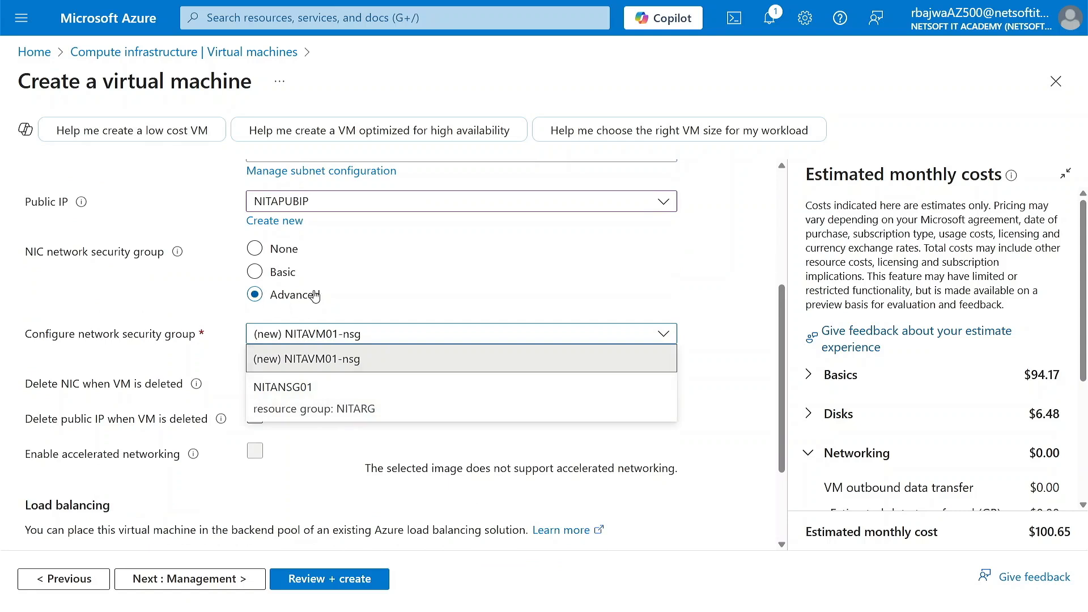
left_click(342, 391)
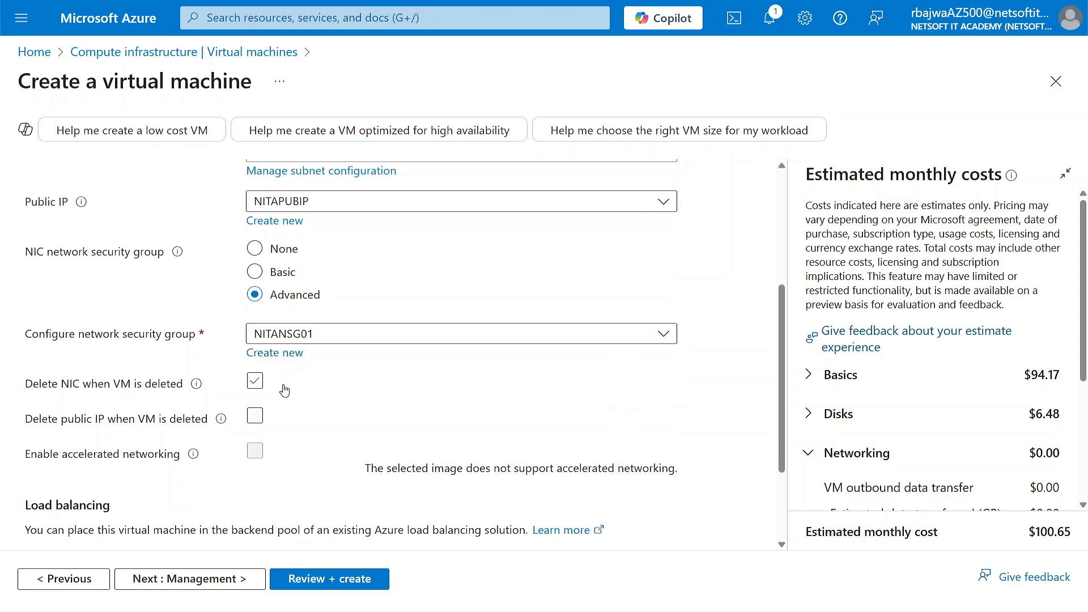
Enable deleting the NIC and the public IP when the virtual machine is deleted.
left_click(255, 388)
left_click(253, 418)
scroll(335, 435, "up", 2)
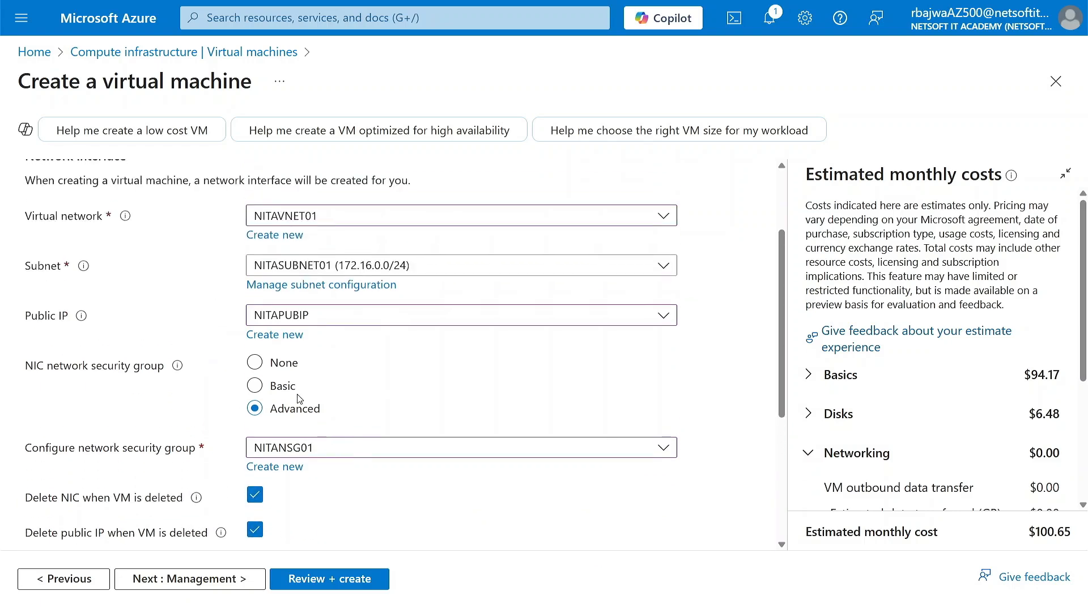
scroll(299, 399, "down", 4)
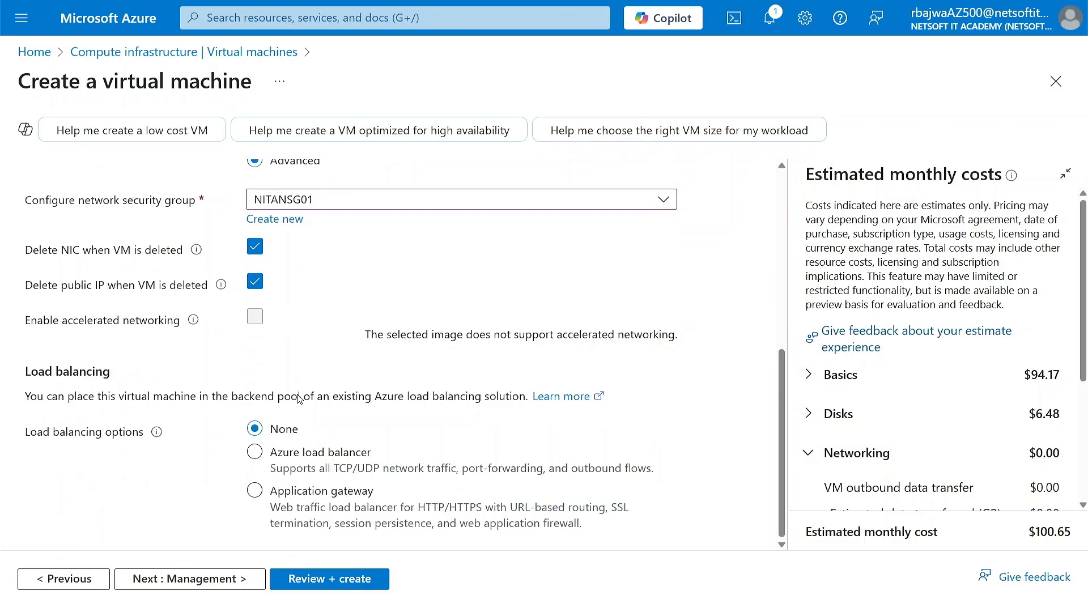
Keep the management, monitoring, advanced and tag settings as they are, proceed to the final review, and create the virtual machine.
left_click(227, 577)
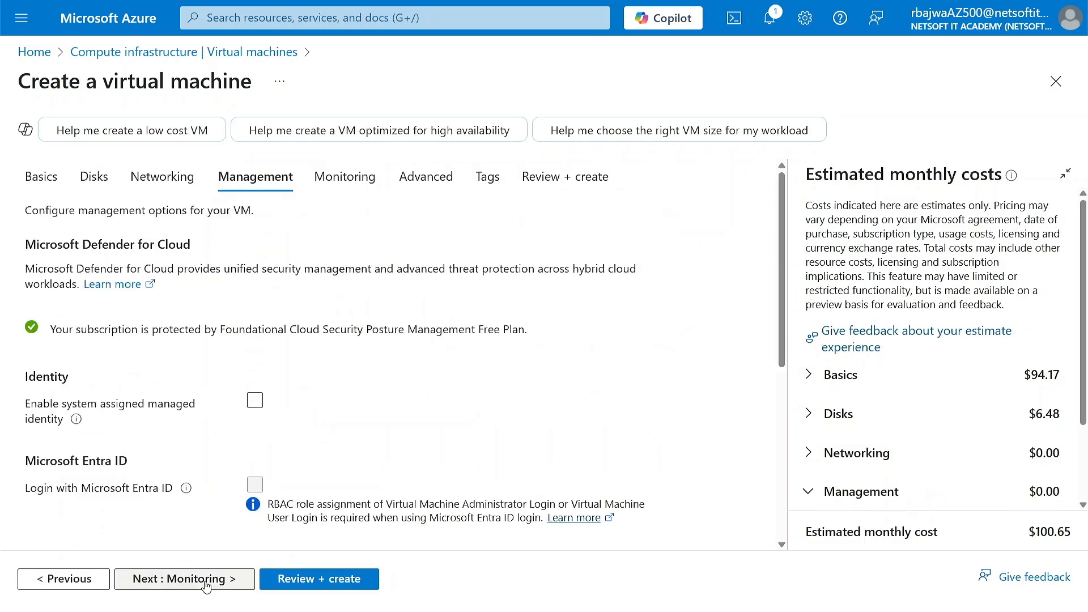
left_click(206, 587)
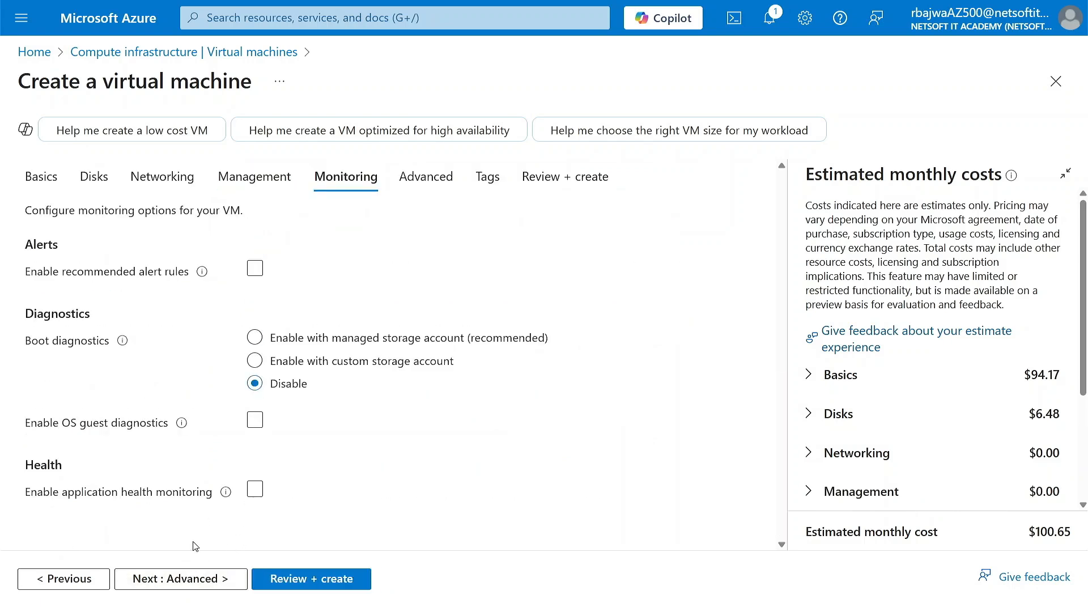
left_click(193, 580)
left_click(179, 584)
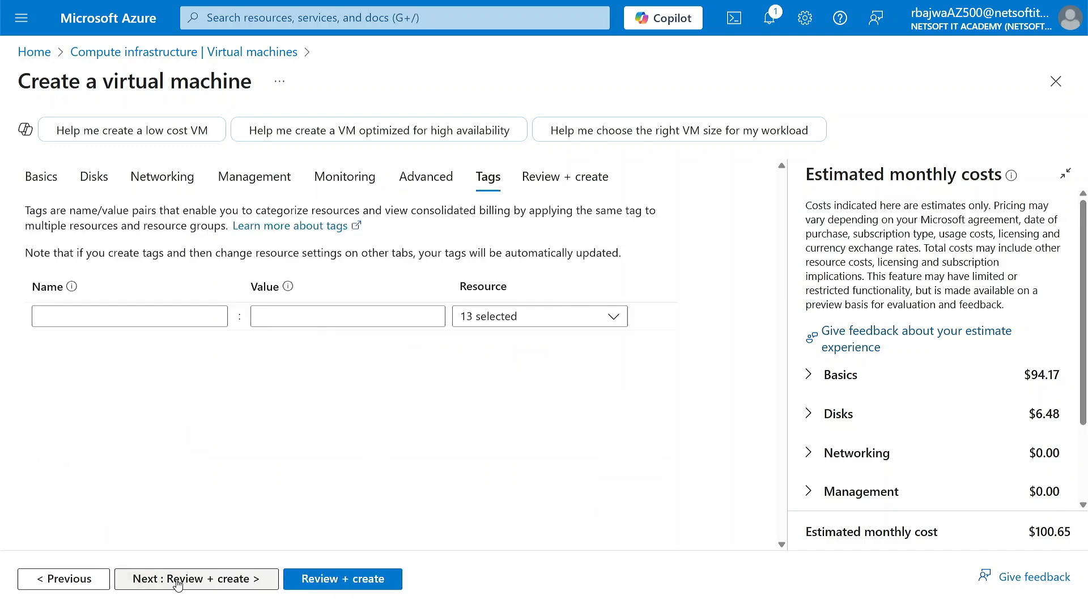
left_click(177, 584)
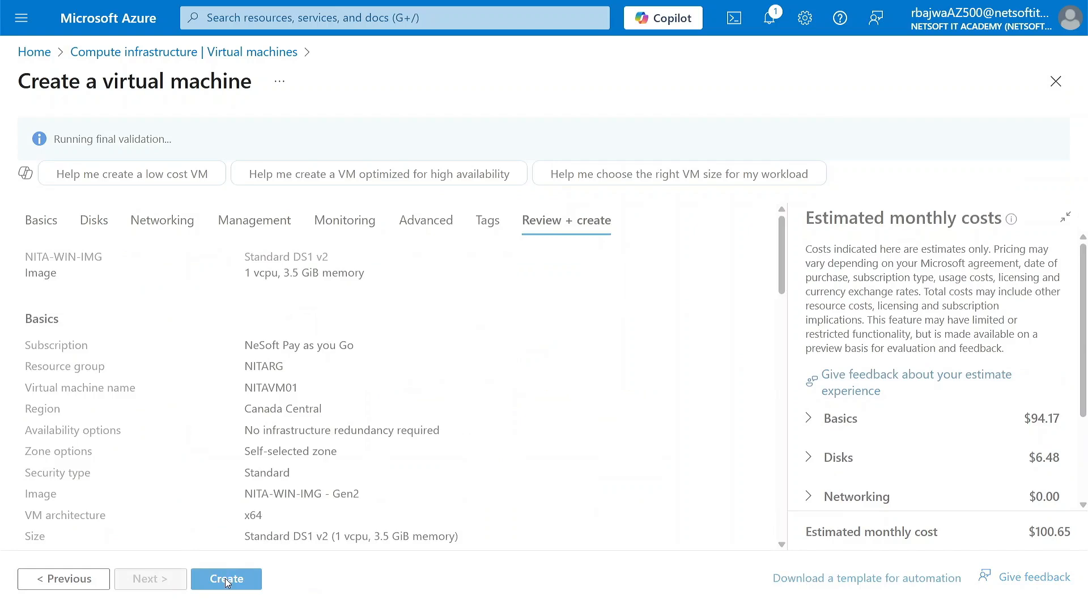
left_click(226, 579)
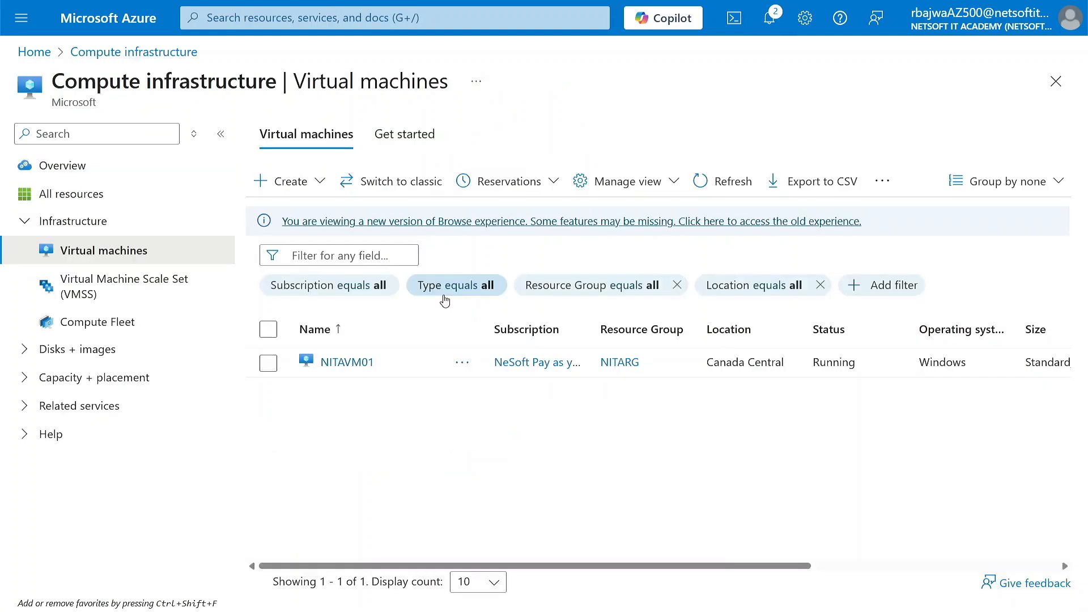
Open the NITAVM01 overview, then examine the refreshed resource diagram of resource group NITARG.
left_click(360, 364)
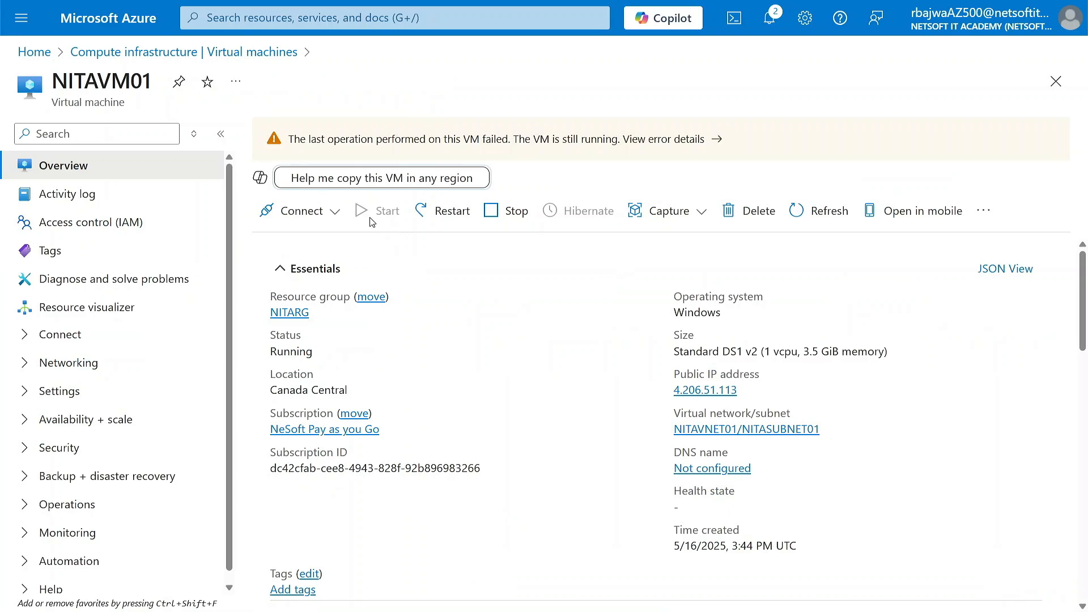
left_click(295, 25)
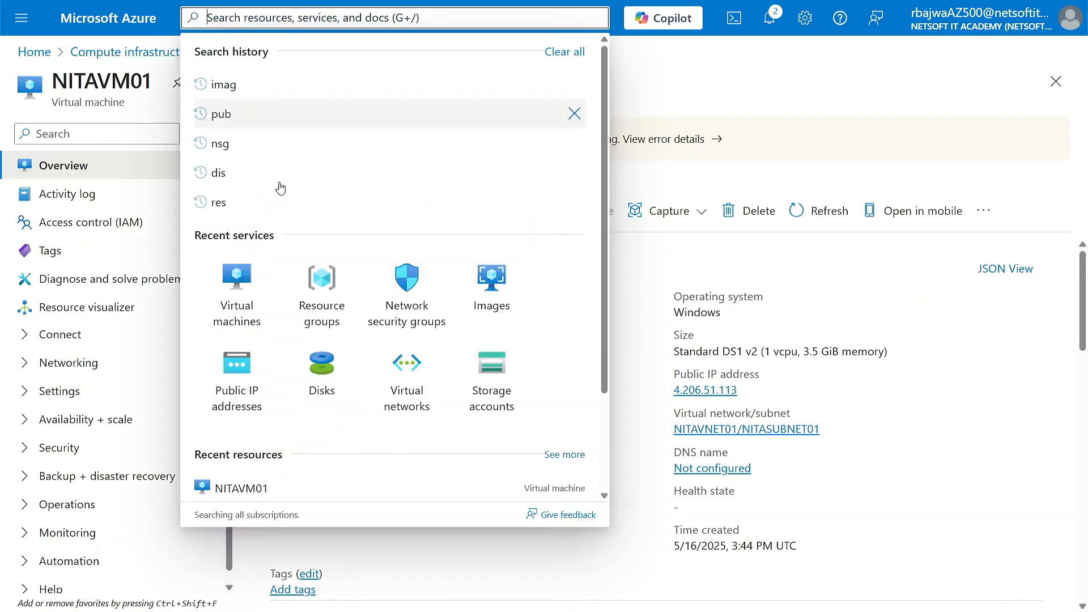
left_click(310, 286)
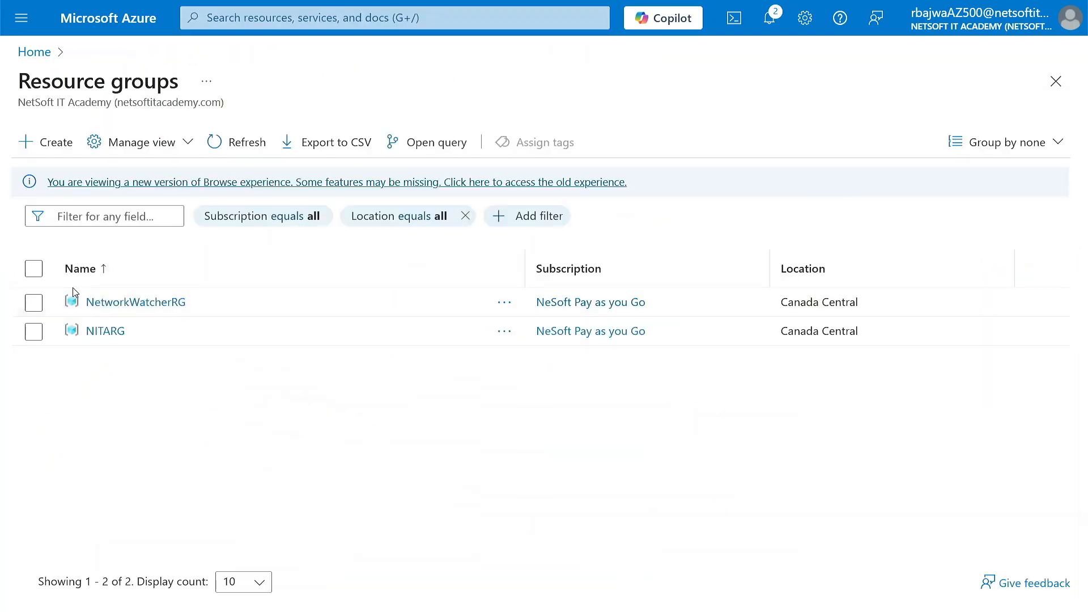
left_click(106, 334)
left_click(80, 280)
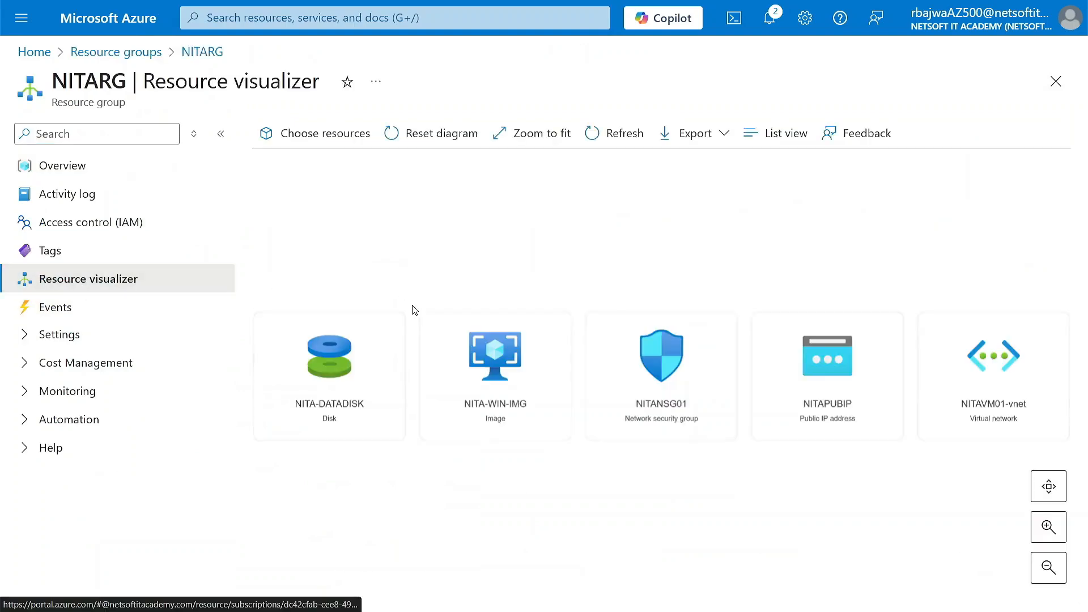
left_click(634, 134)
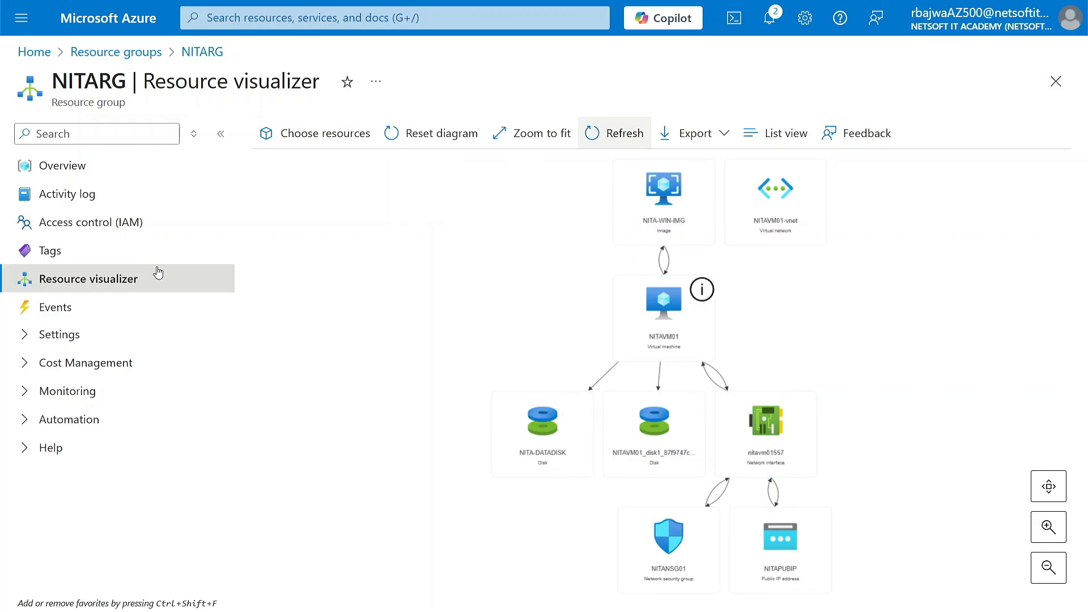
Return to the virtual machines list, open NITAVM01, and copy its public IP address.
left_click(144, 54)
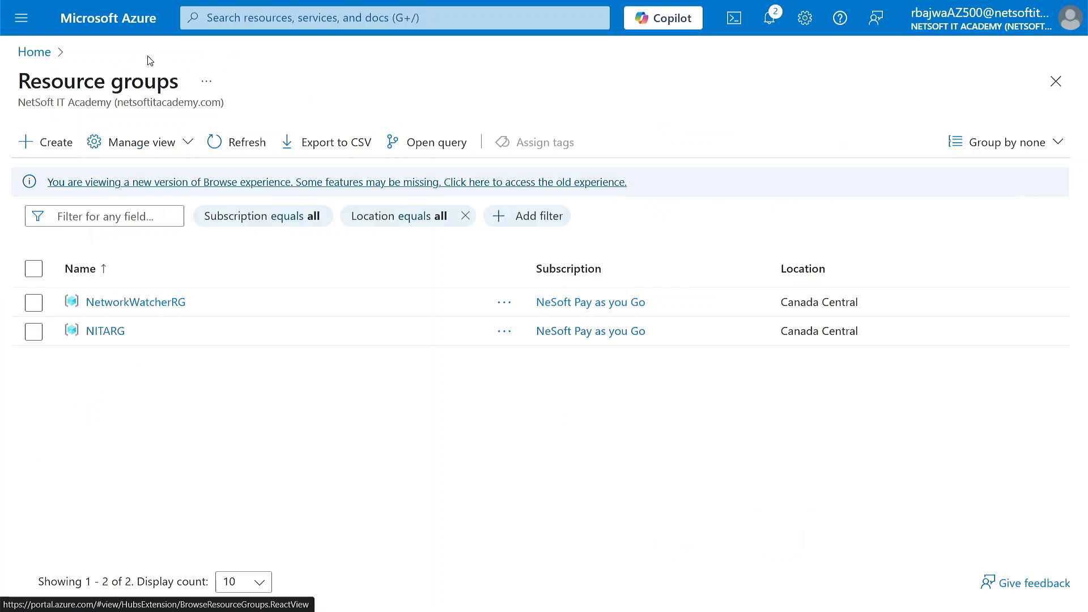
left_click(251, 20)
left_click(324, 278)
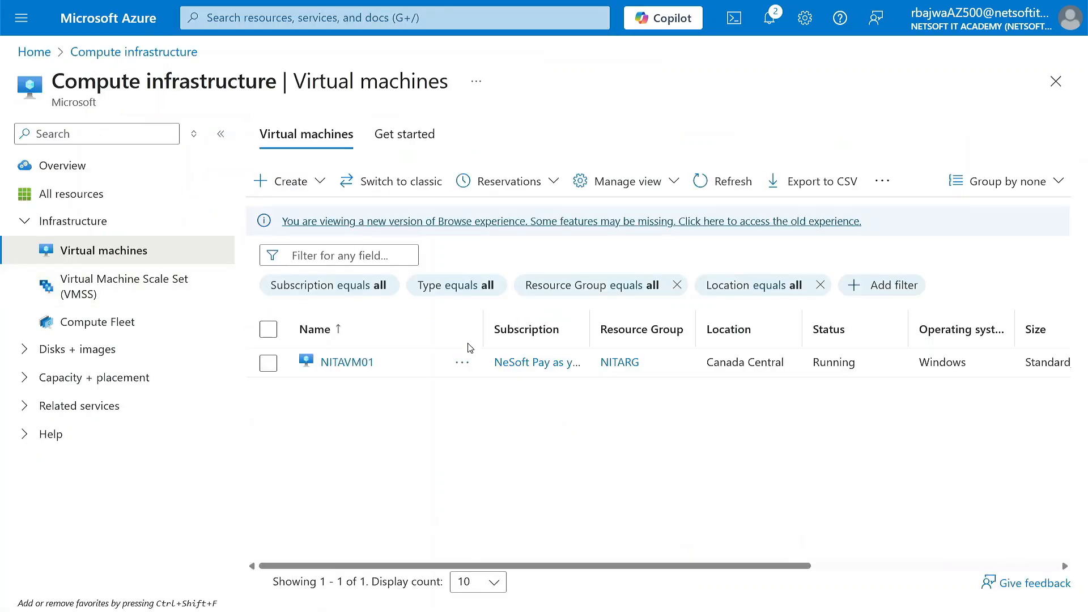
left_click(356, 374)
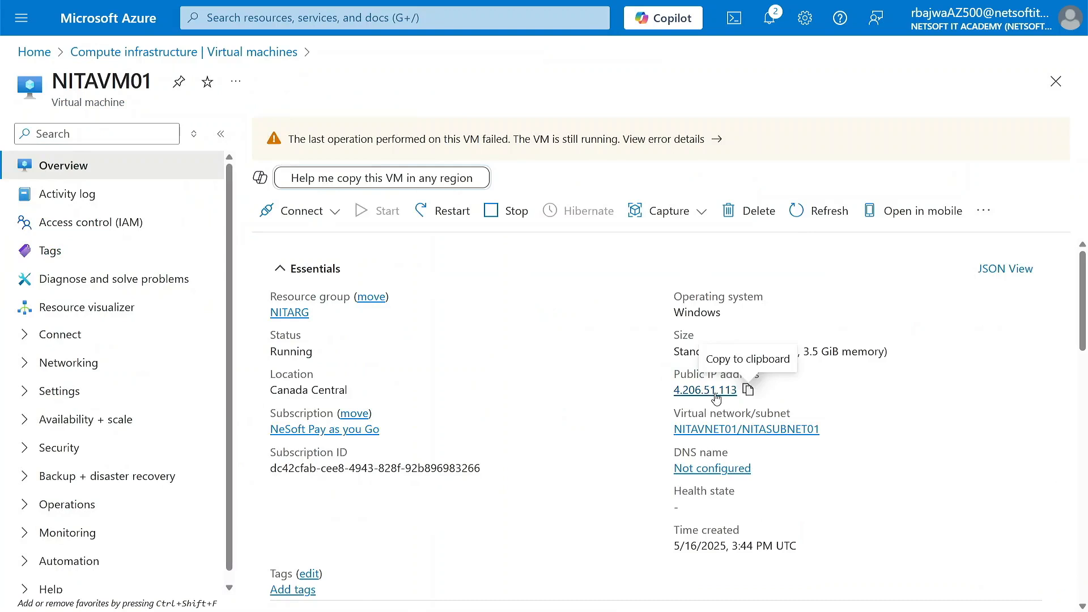
left_click(747, 391)
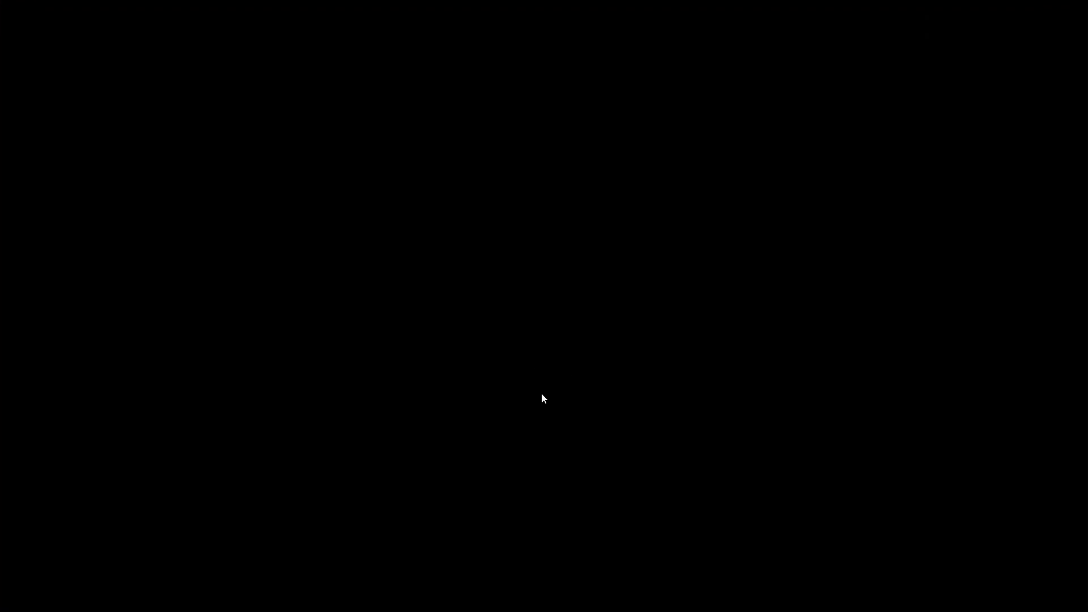
Switch to Remote Desktop Connection and try to connect to NITAVM01 using the copied public IP address.
key("super")
type("mst")
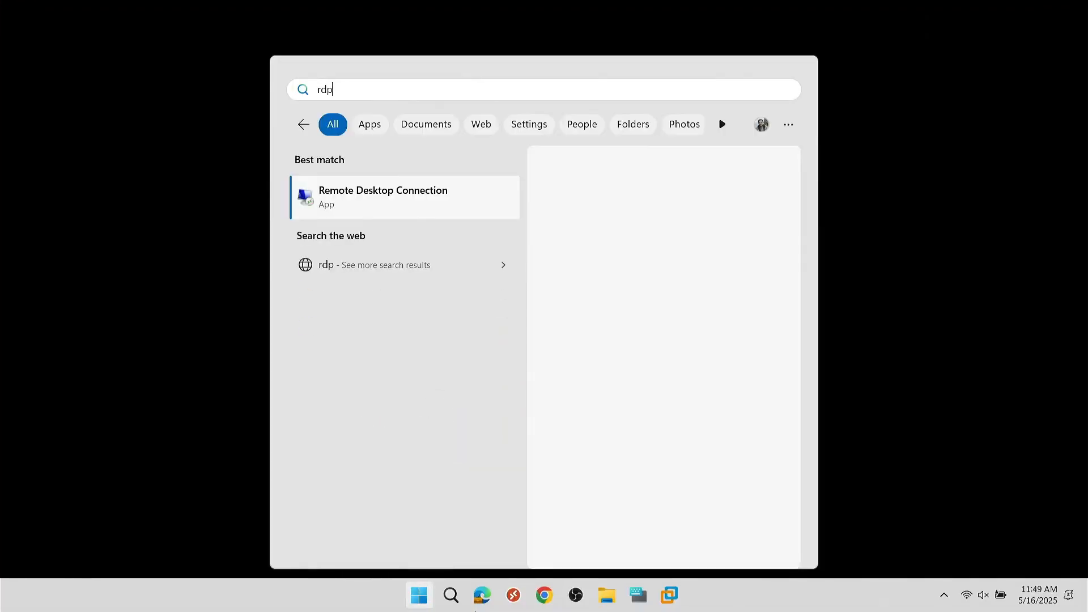
key("Return")
key("ctrl+v")
key("Return")
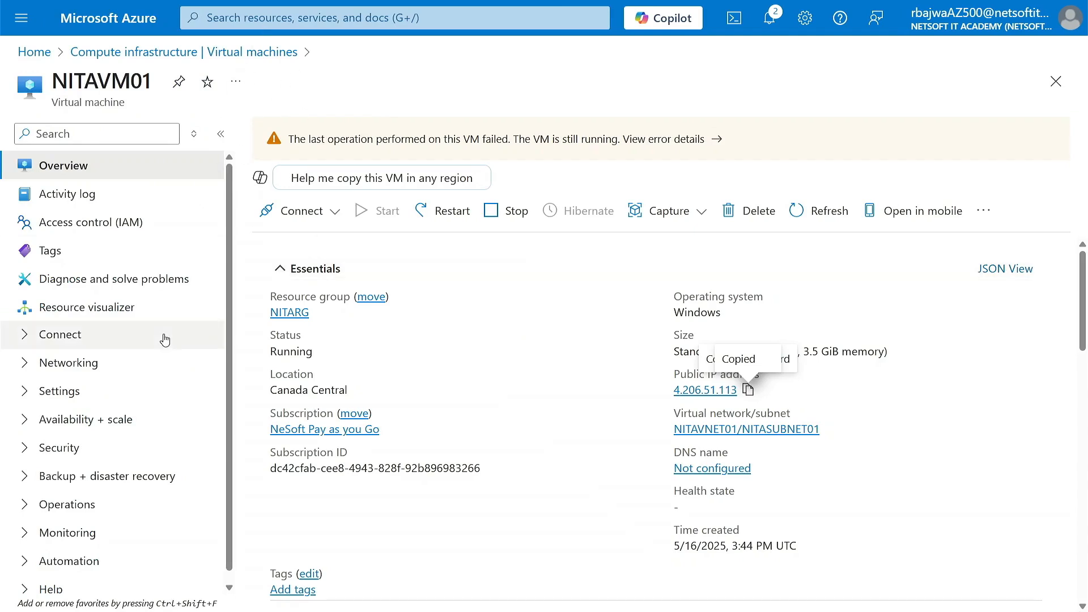
Examine NITAVM01's network settings and the inbound port rules of its network security group.
left_click(29, 364)
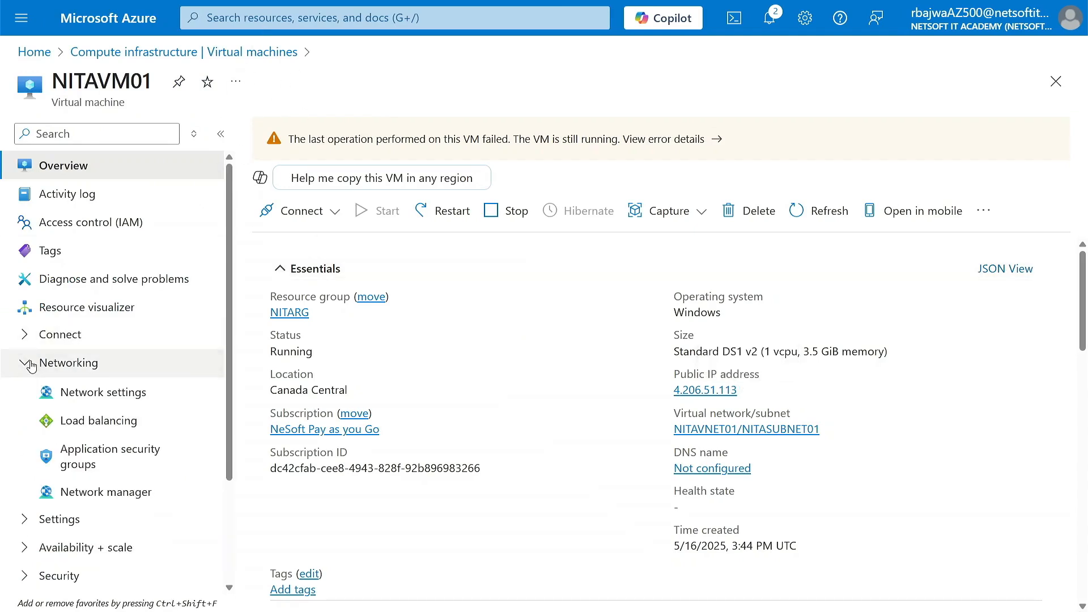
left_click(95, 396)
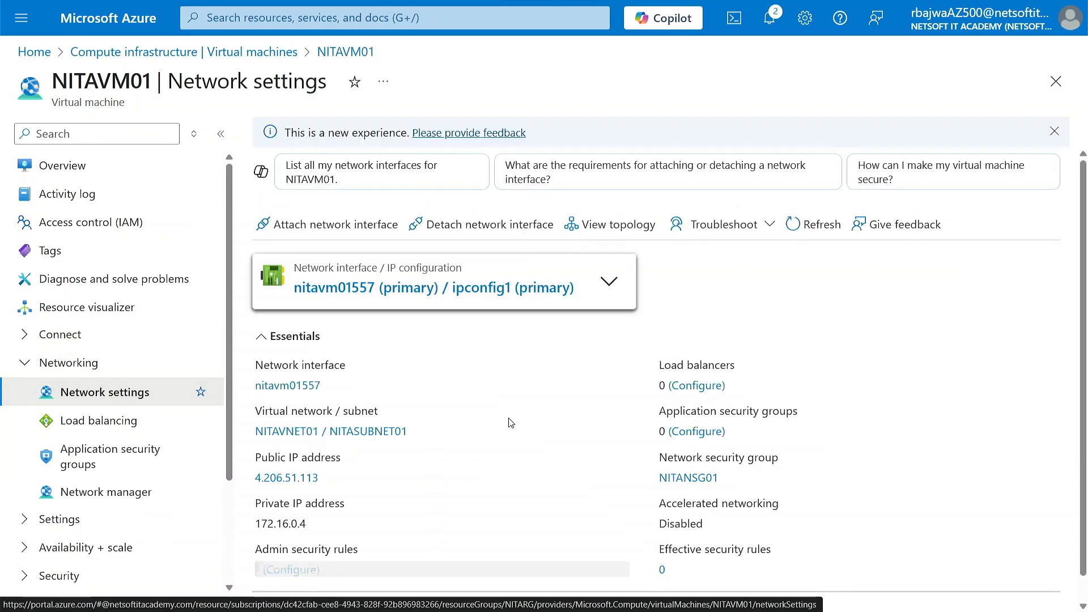
scroll(510, 423, "down", 8)
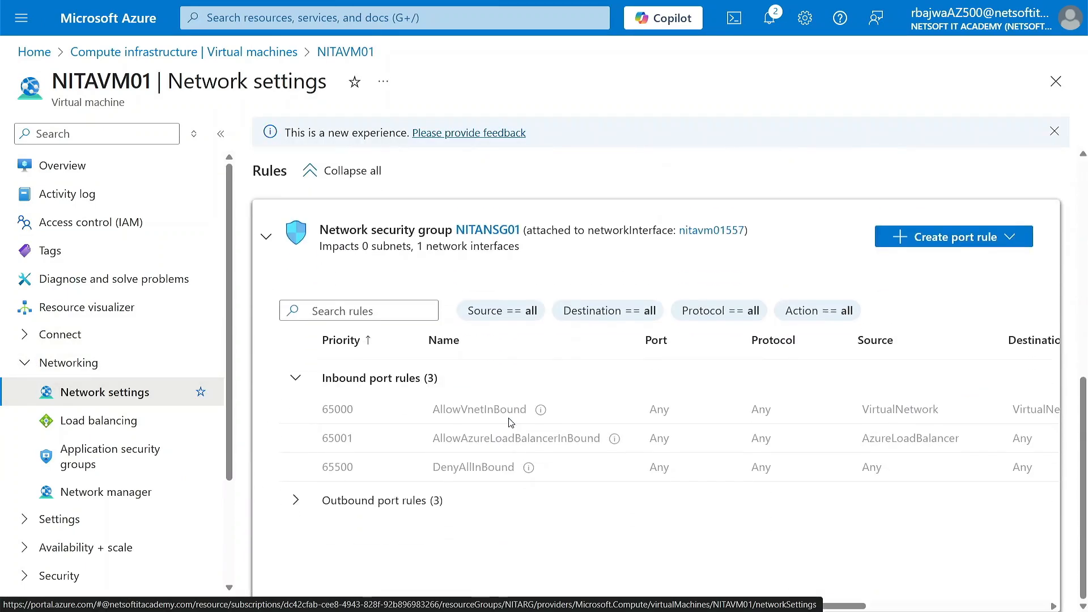
scroll(474, 389, "up", 8)
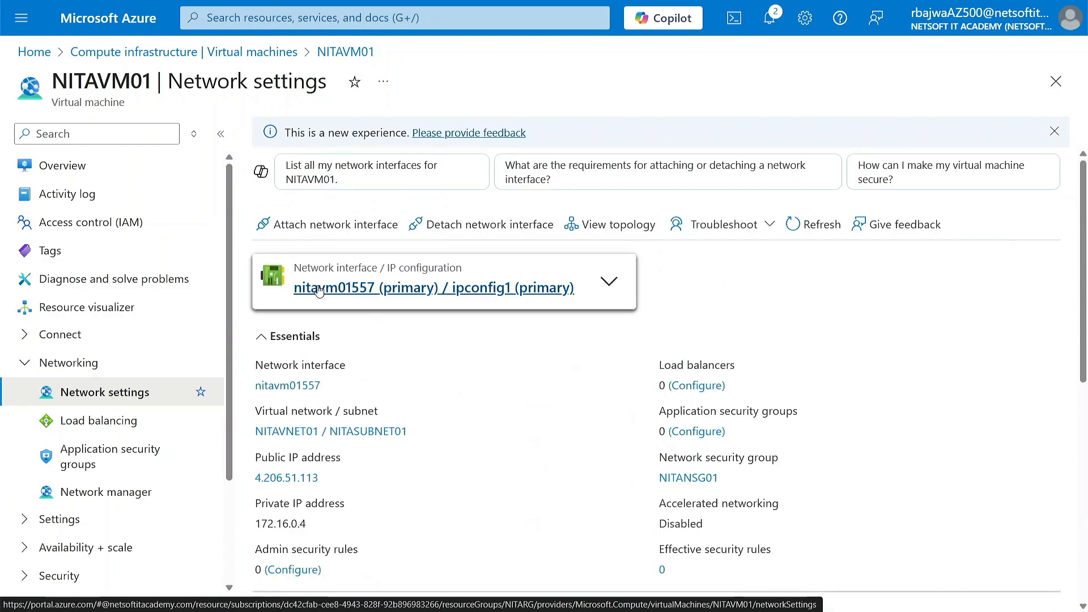
Add an inbound port rule to network security group NITANSG01 with the service set to RDP.
scroll(527, 449, "down", 8)
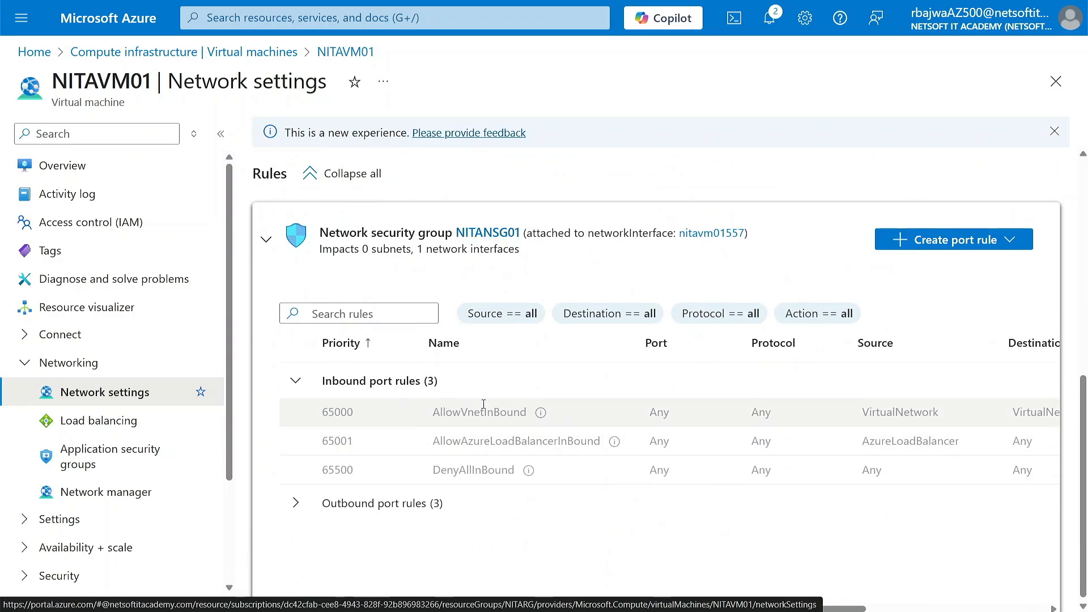
left_click(985, 243)
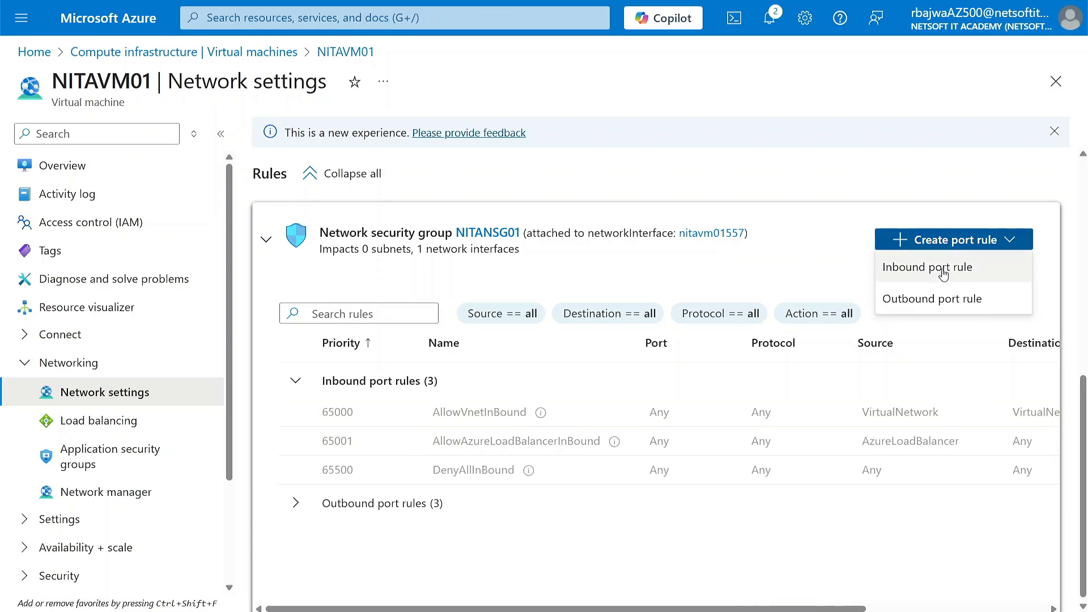
left_click(944, 274)
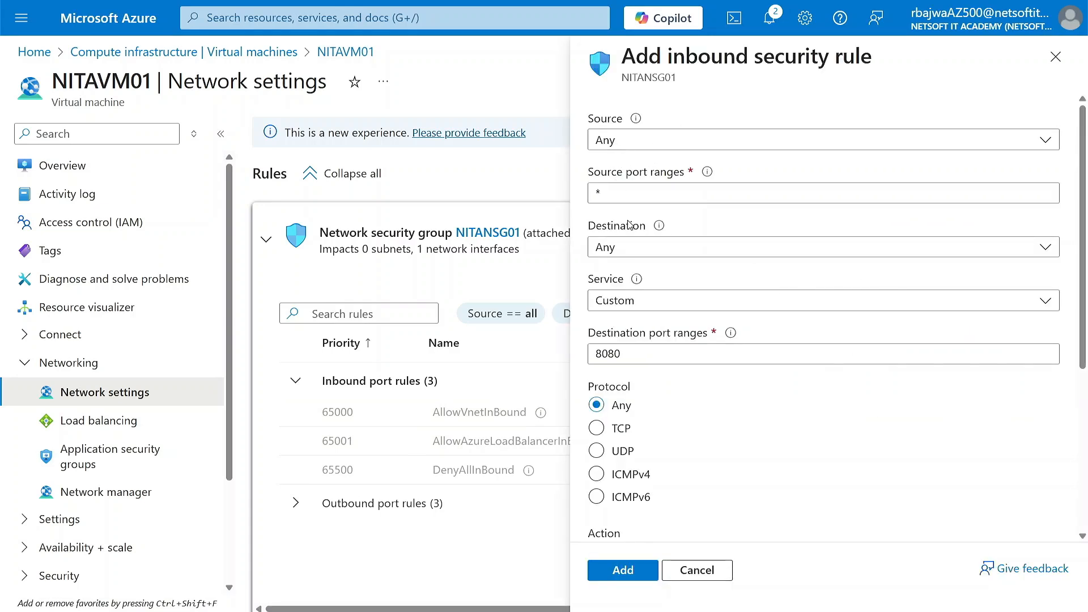
left_click(646, 301)
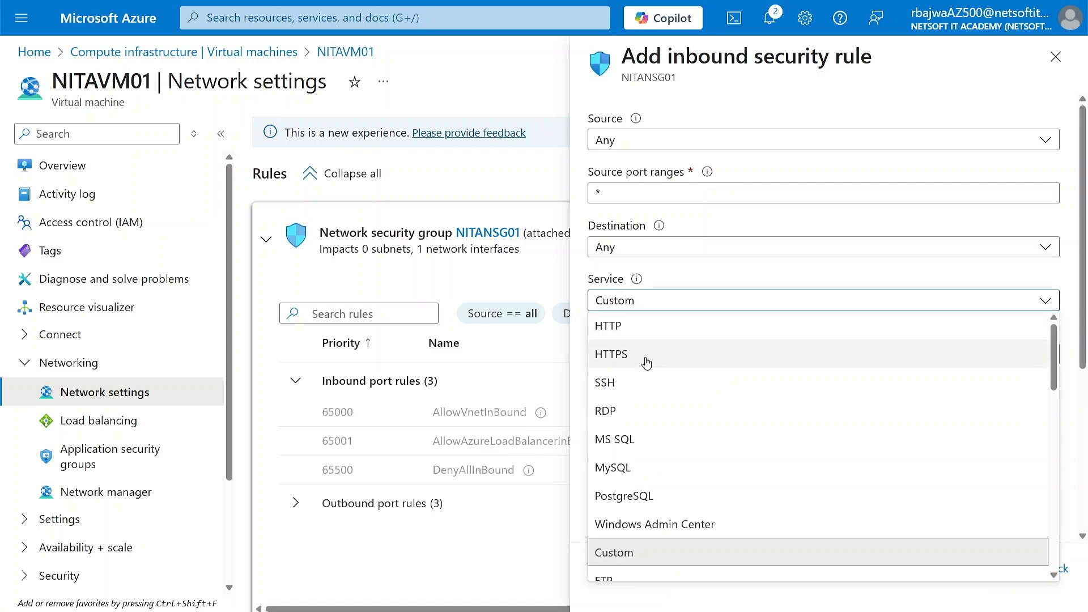
left_click(633, 411)
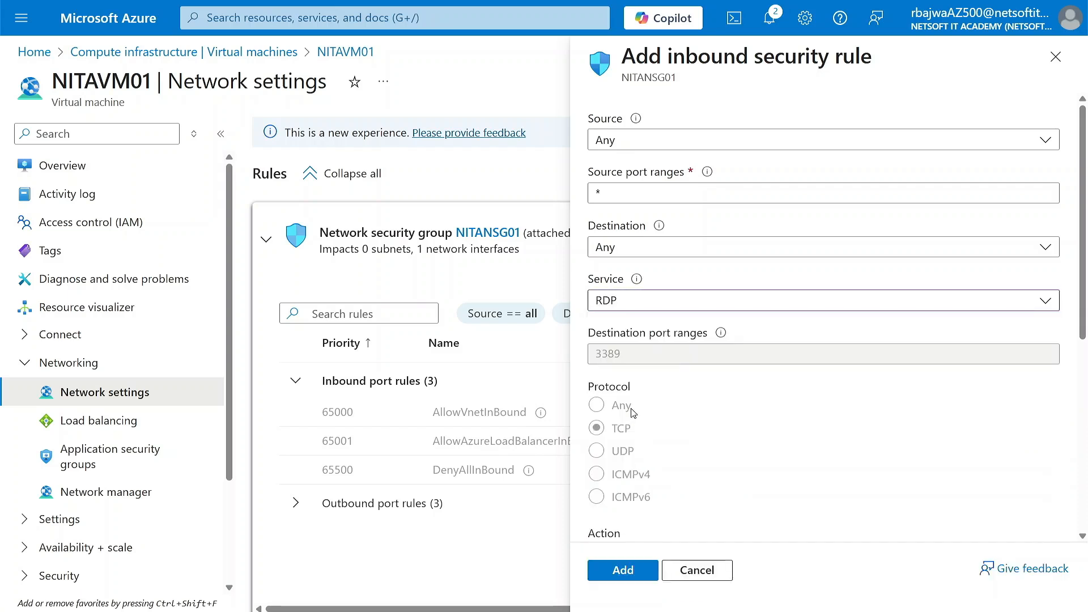
left_click(624, 570)
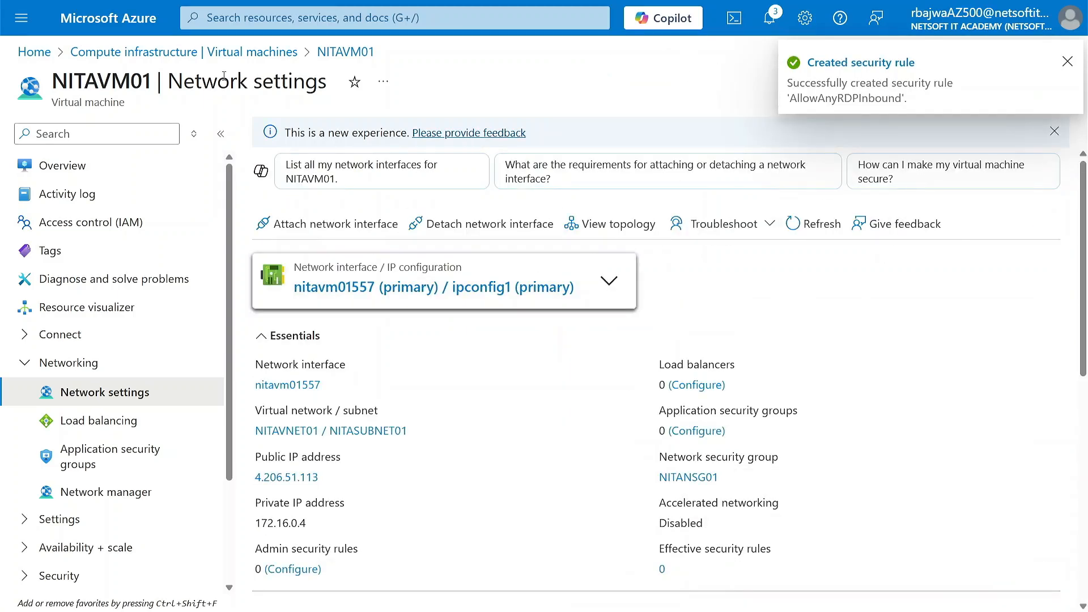
Switch to Remote Desktop Connection, dismiss the connection error, and start a new connection to NITAVM01's public IP address.
left_click(189, 52)
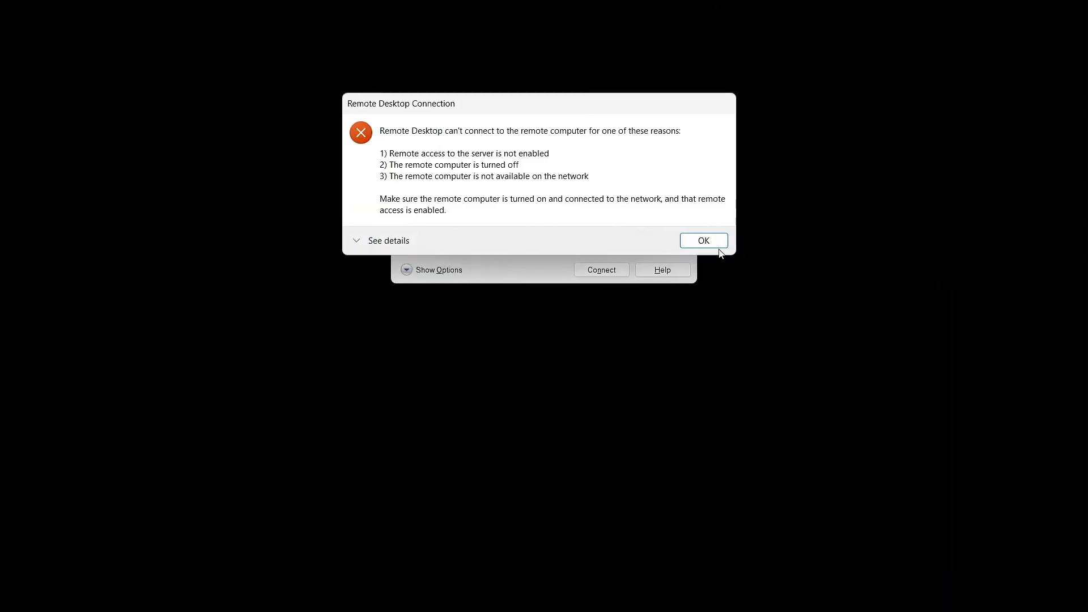
left_click(718, 245)
left_click(621, 272)
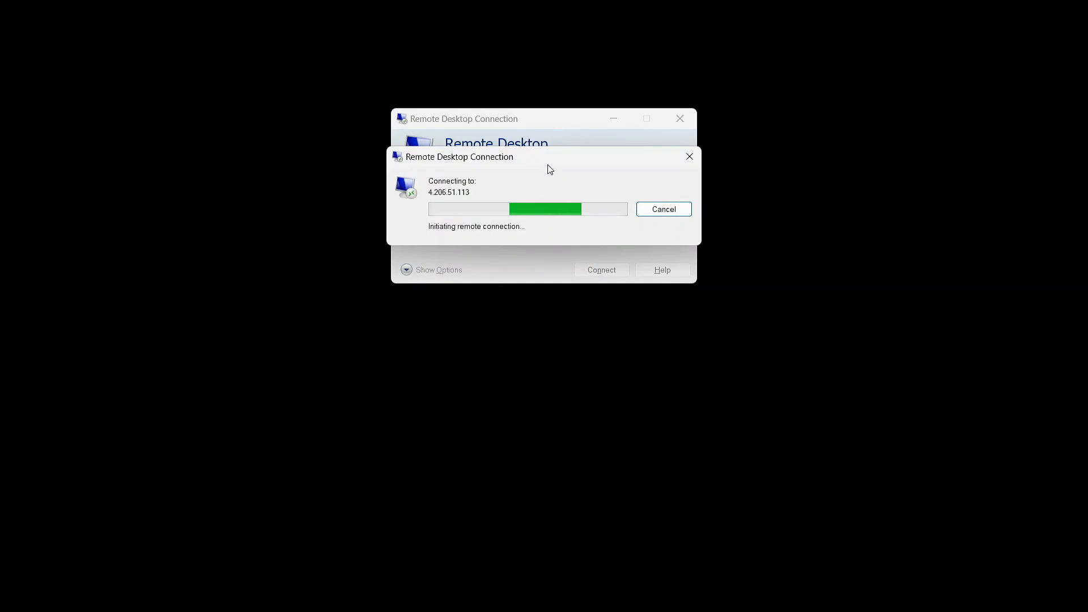
left_click_drag(552, 158, 444, 355)
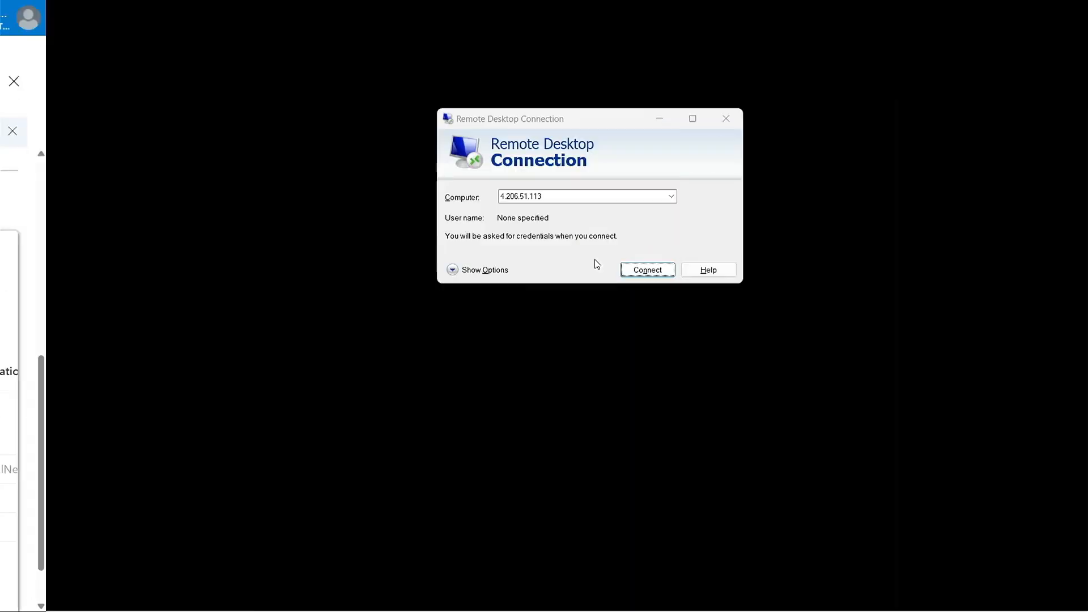
left_click(598, 270)
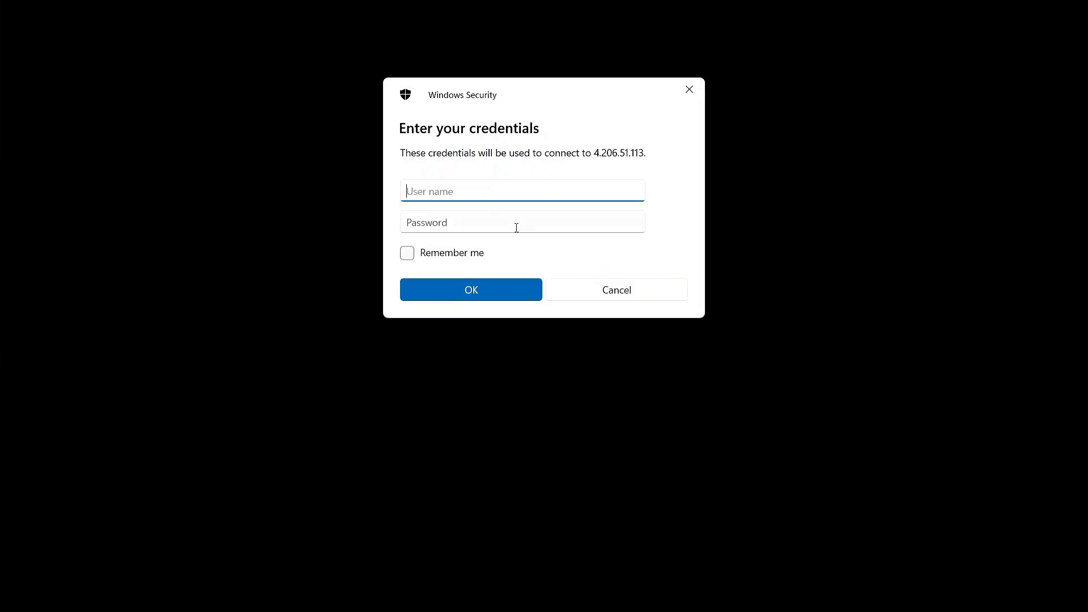
Try to sign in to the remote computer with the user name nitadmin and the account password.
type("nitadm")
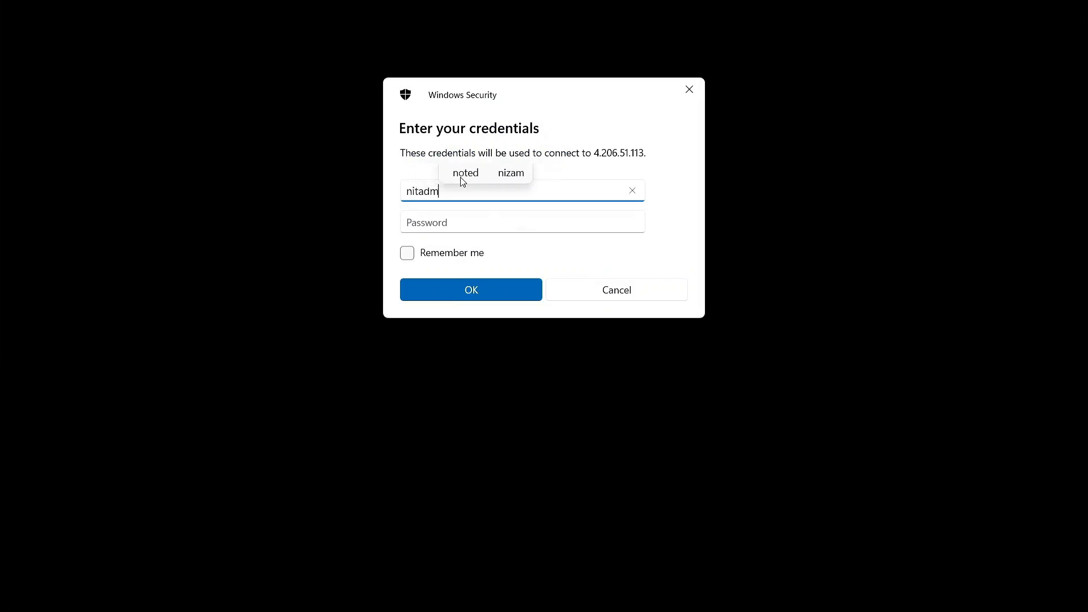
type("in")
key("Tab")
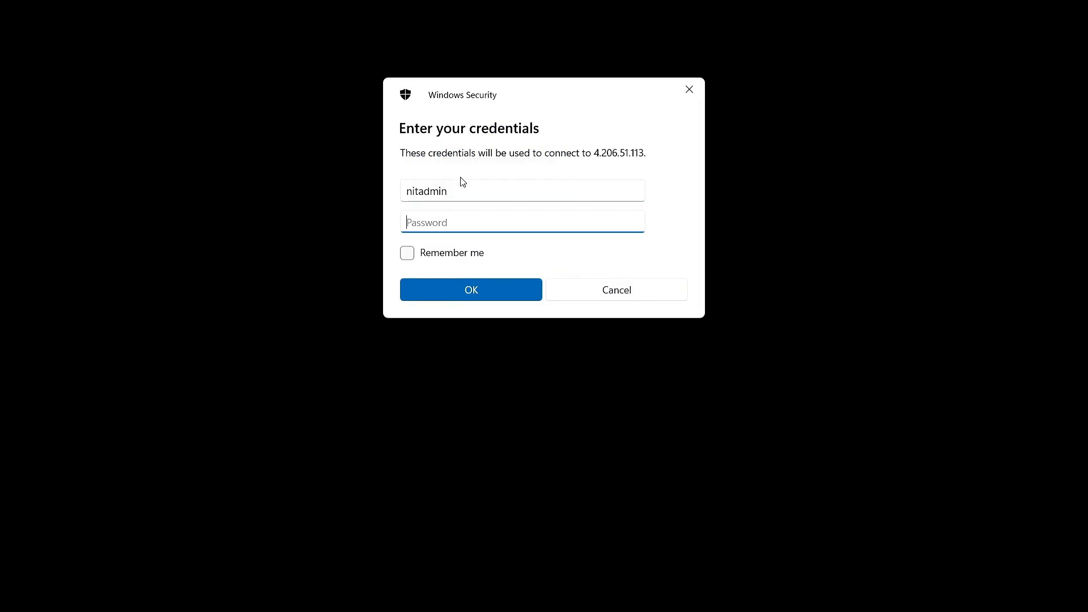
type("••••••••••••")
key("Return")
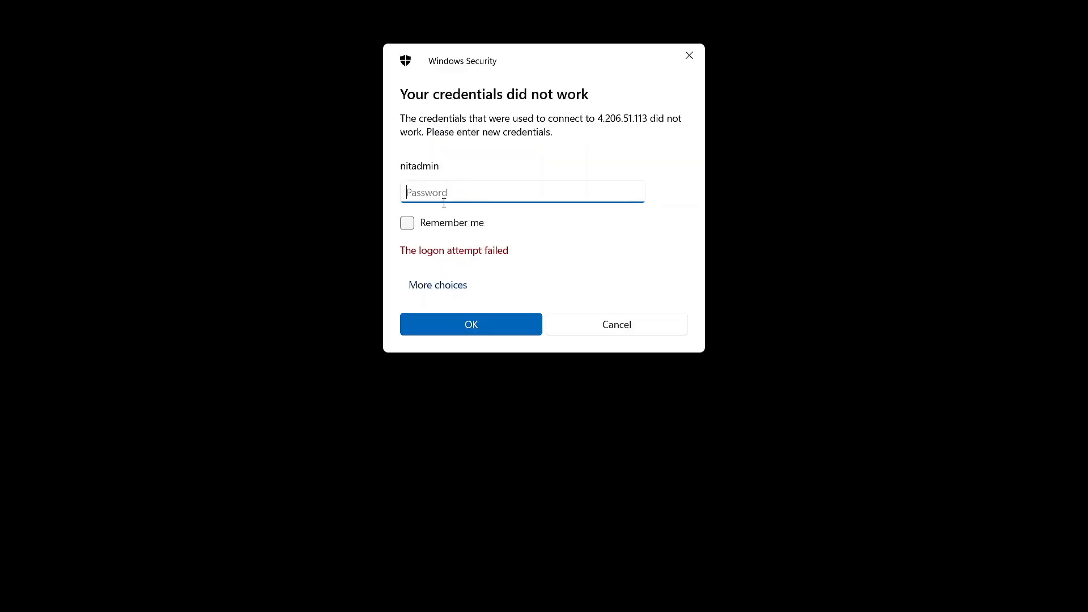
Choose a different account and sign in with the user name nitaadmin and the account password.
left_click(444, 285)
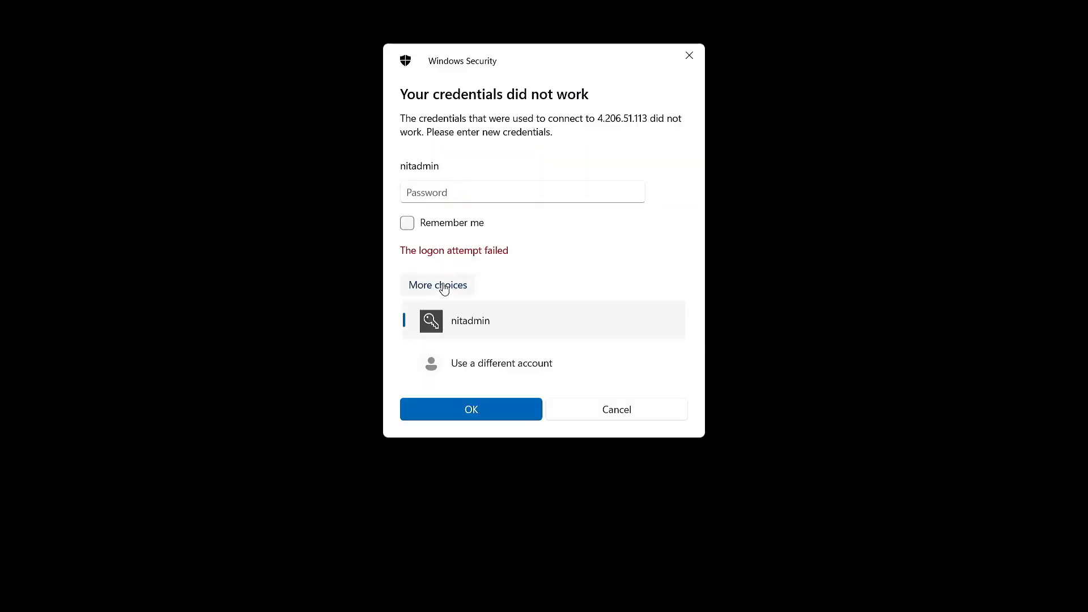
left_click(476, 362)
type("nitaadmin")
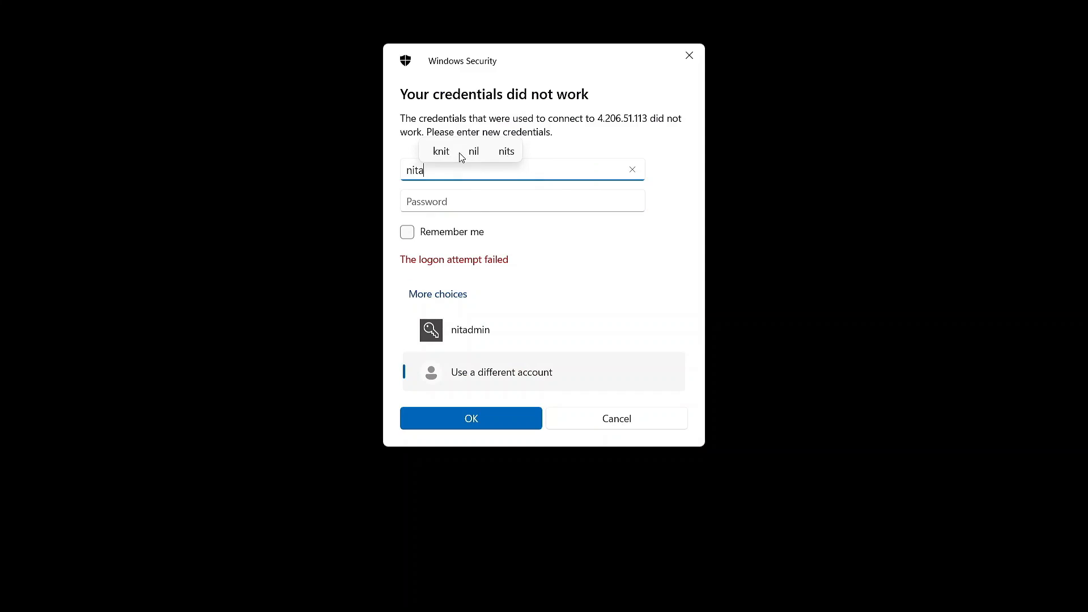
key("Tab")
type("••••••••••")
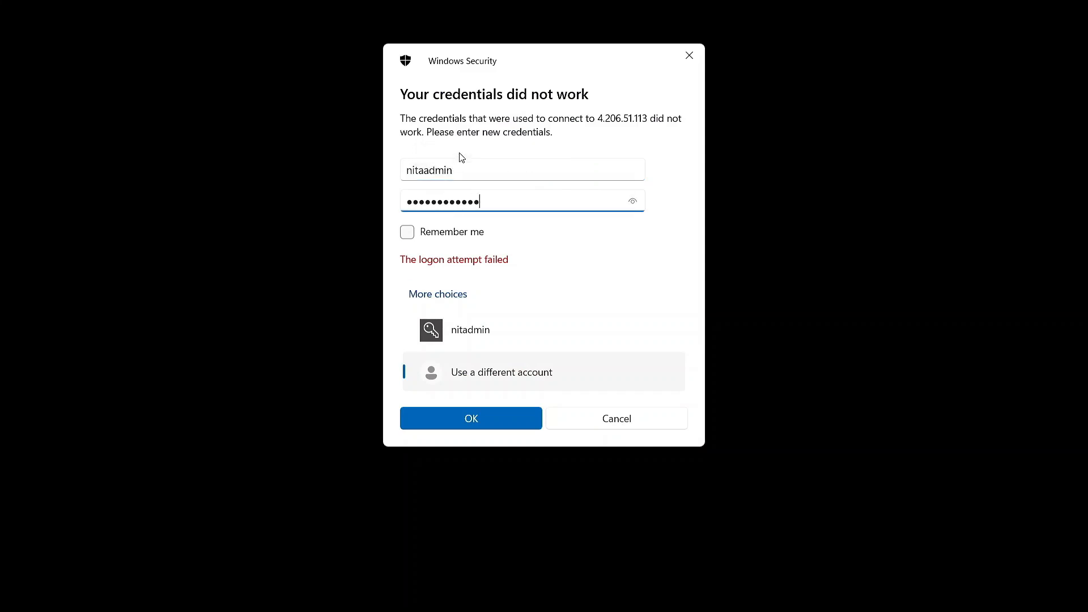
key("Return")
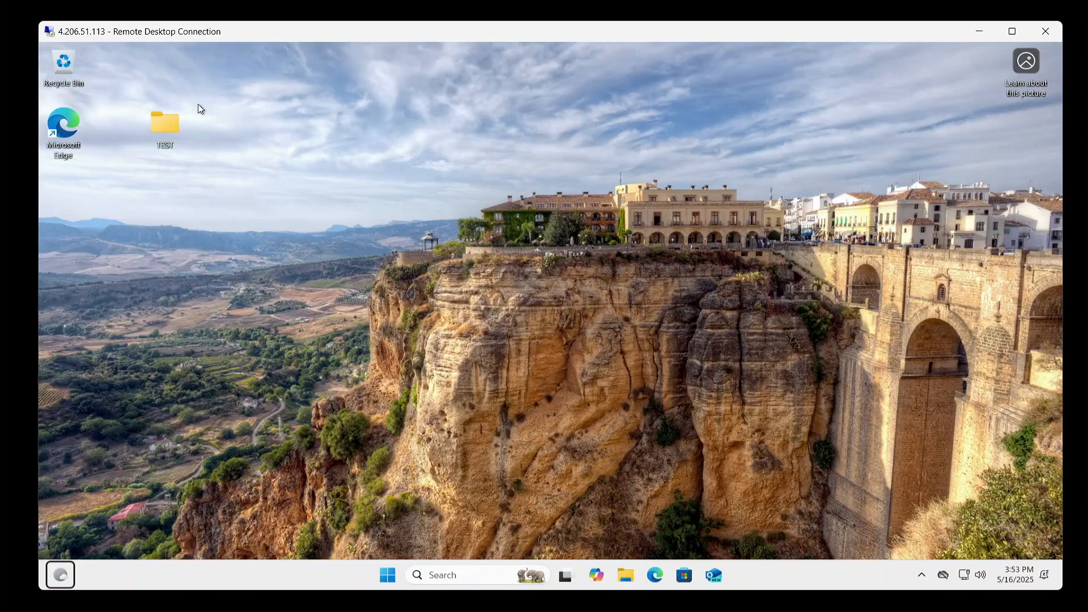
Switch from the remote desktop session back to the Azure portal and return to the virtual machines list.
mouse_move(271, 32)
left_mouse_down()
mouse_move(250, 46)
mouse_move(264, 30)
left_mouse_up()
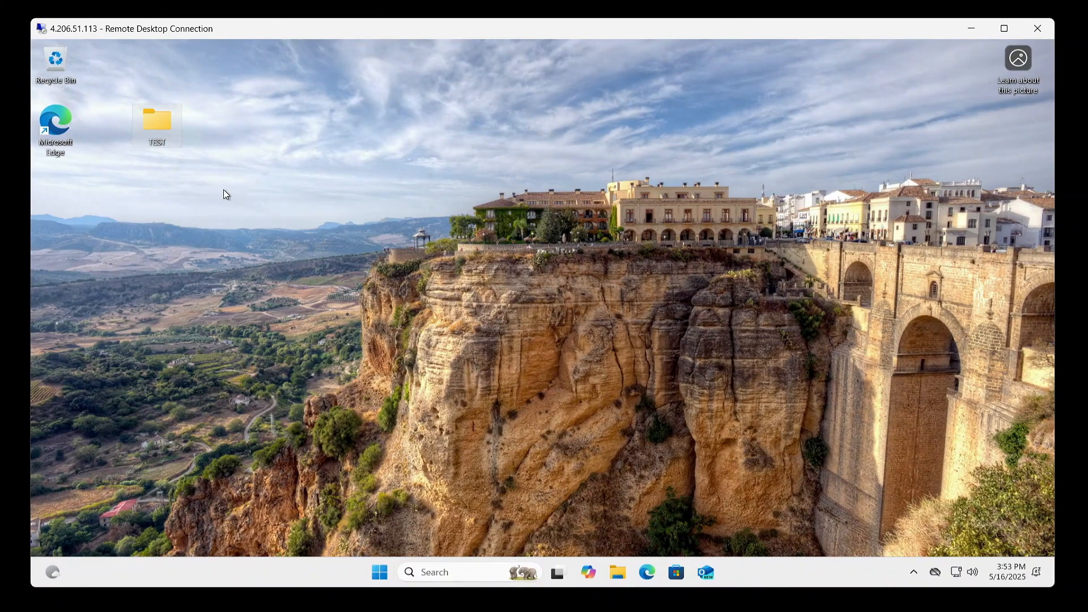
key("super+w")
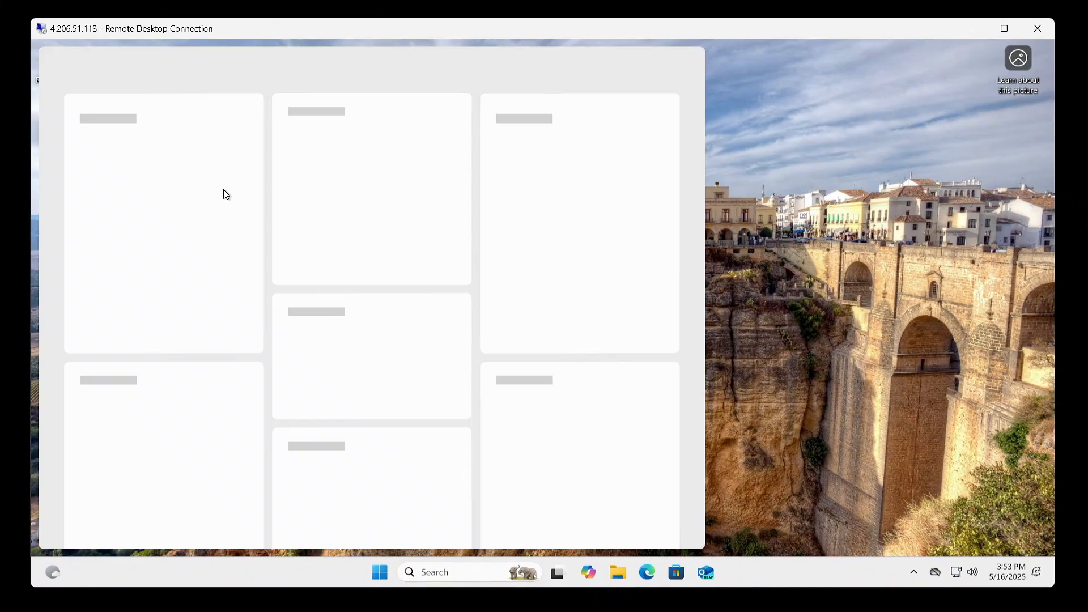
left_click(792, 192)
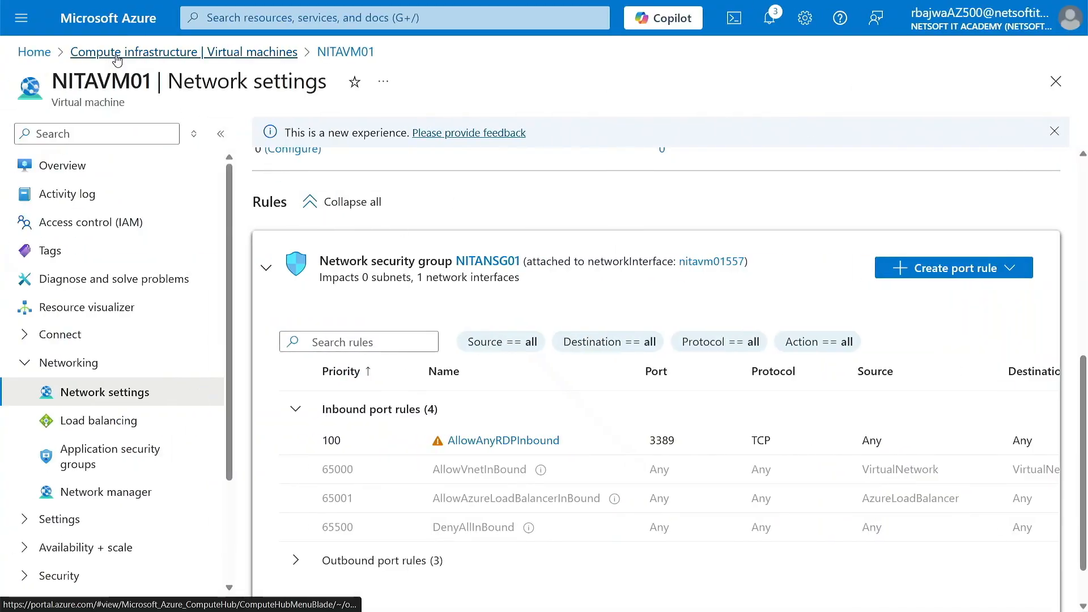
left_click(136, 51)
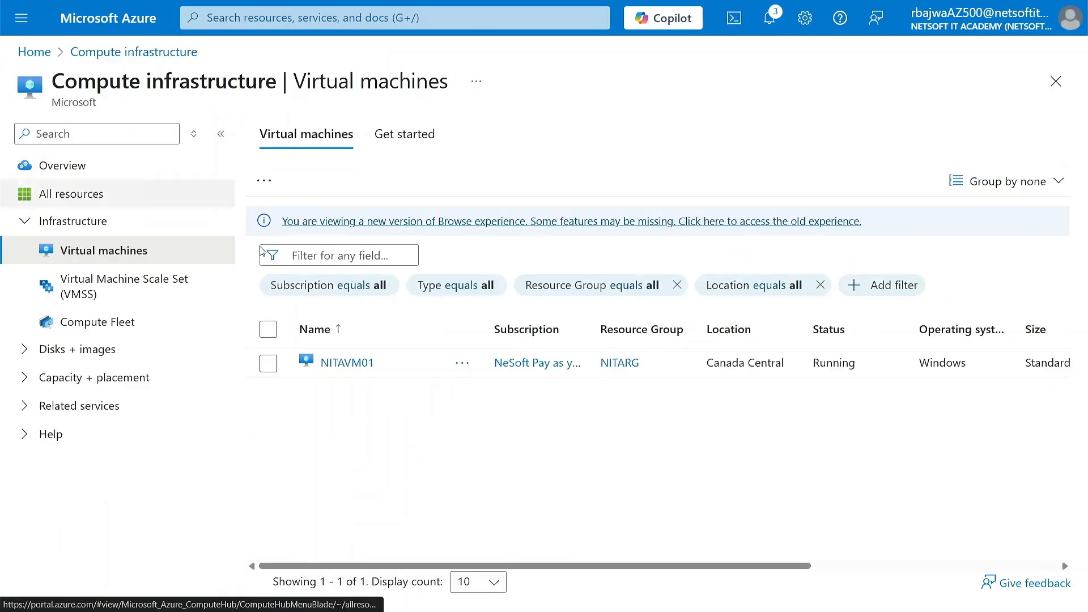